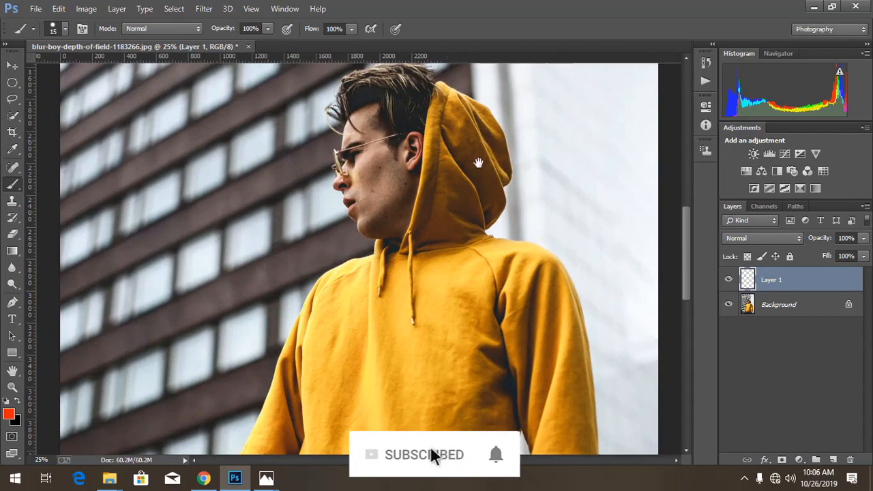
- Adjust the hardness of the 15 px brush for outlining on Layer 1
{"action": "key", "text": "ctrl+plus"}
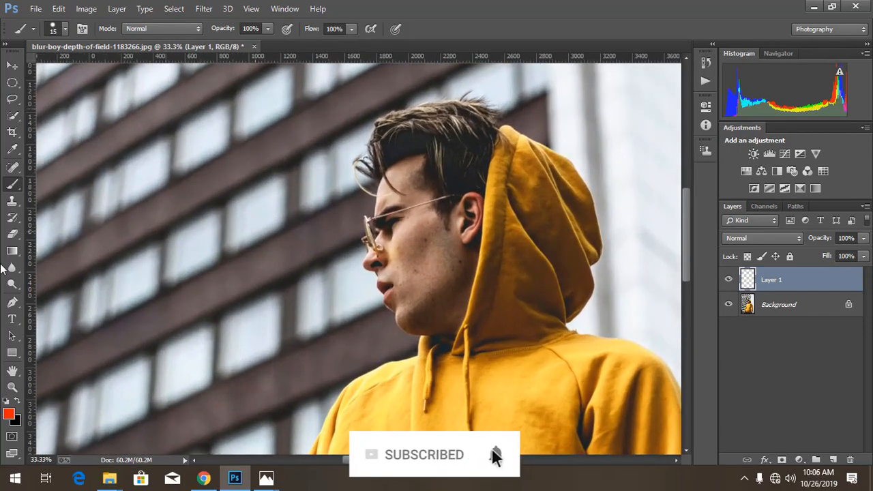
{"action": "left_click", "coordinate": [65, 29]}
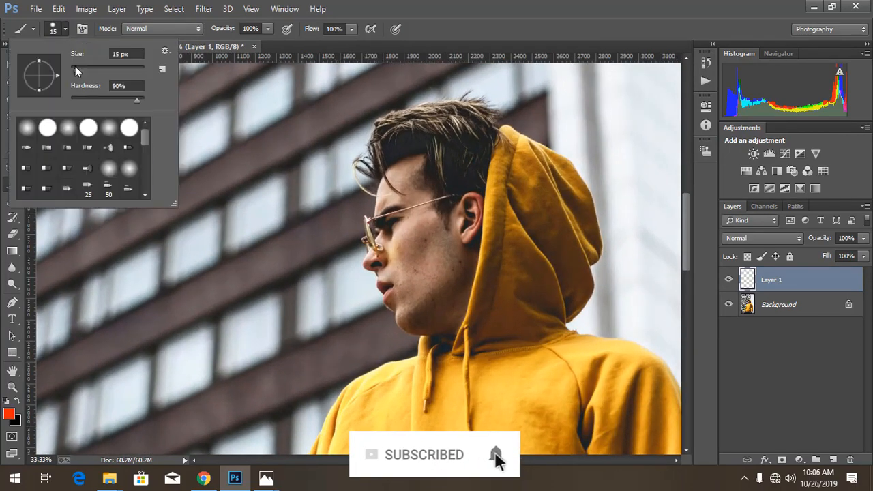
{"action": "left_click", "coordinate": [140, 97]}
{"action": "left_click", "coordinate": [521, 28]}
{"action": "key", "text": "ctrl+plus"}
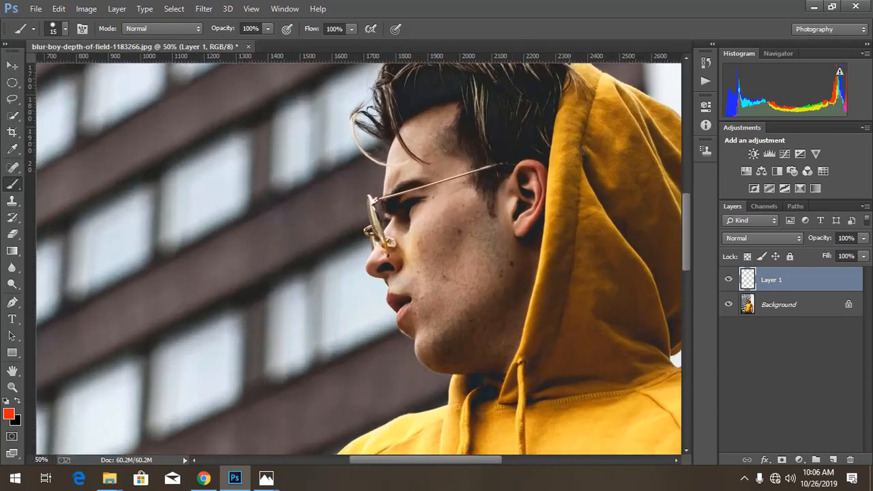
- Paint a red outline along the hood's front edge from its peak past the ear to the neckline
{"action": "left_click_drag", "start_coordinate": [549, 116], "coordinate": [432, 236]}
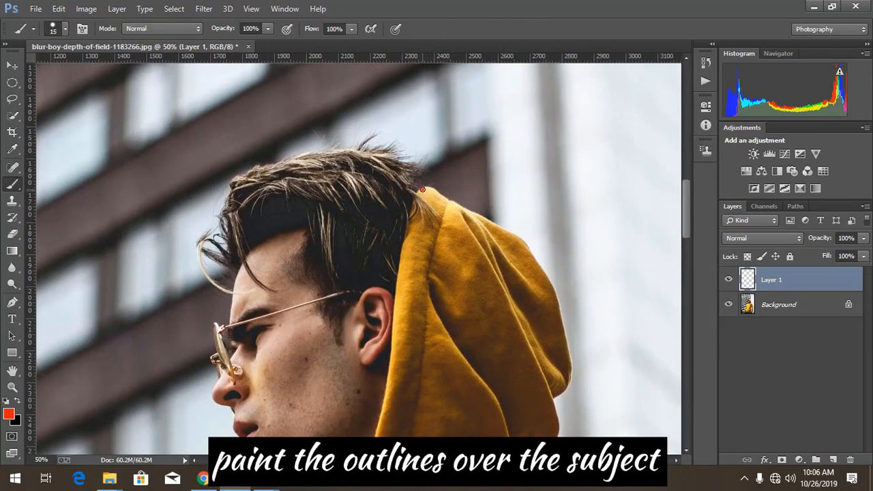
{"action": "left_click_drag", "start_coordinate": [414, 202], "coordinate": [412, 212]}
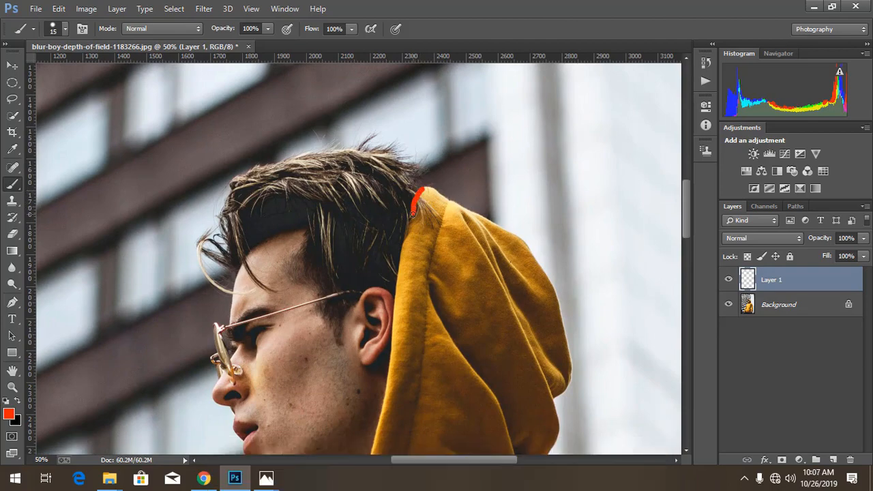
{"action": "key", "text": "ctrl+plus"}
{"action": "key", "text": "ctrl+plus"}
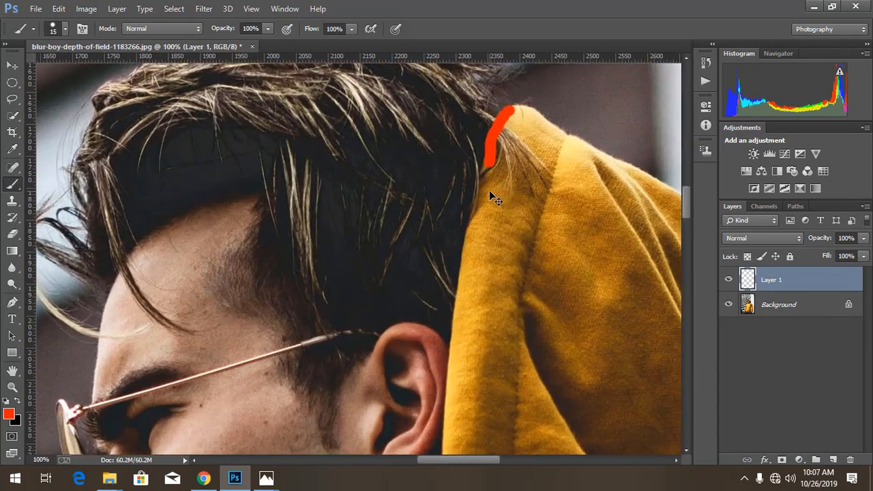
{"action": "left_click_drag", "start_coordinate": [575, 146], "coordinate": [452, 241]}
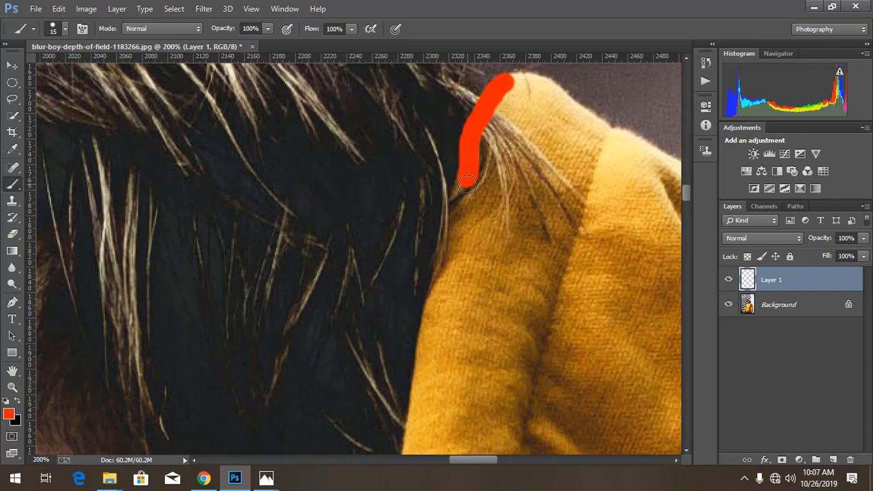
{"action": "left_click_drag", "start_coordinate": [437, 292], "coordinate": [422, 368]}
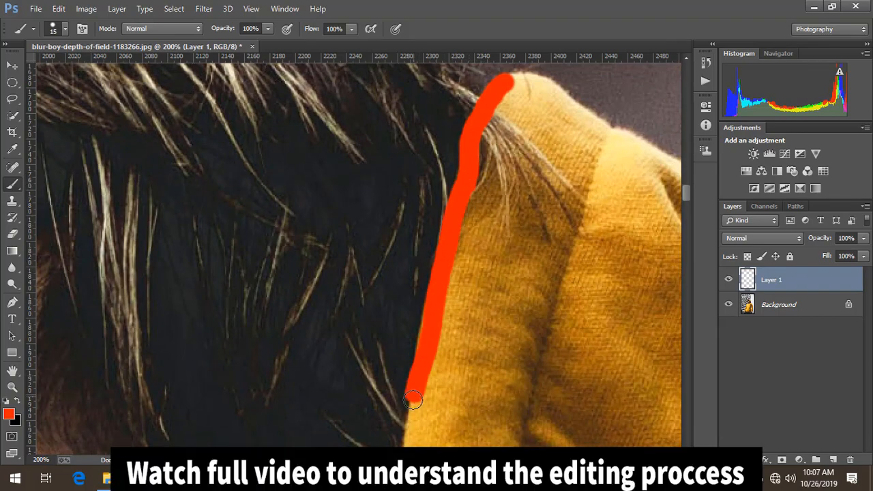
{"action": "mouse_move", "coordinate": [412, 398]}
{"action": "left_mouse_down"}
{"action": "mouse_move", "coordinate": [452, 197]}
{"action": "mouse_move", "coordinate": [450, 143]}
{"action": "left_mouse_up"}
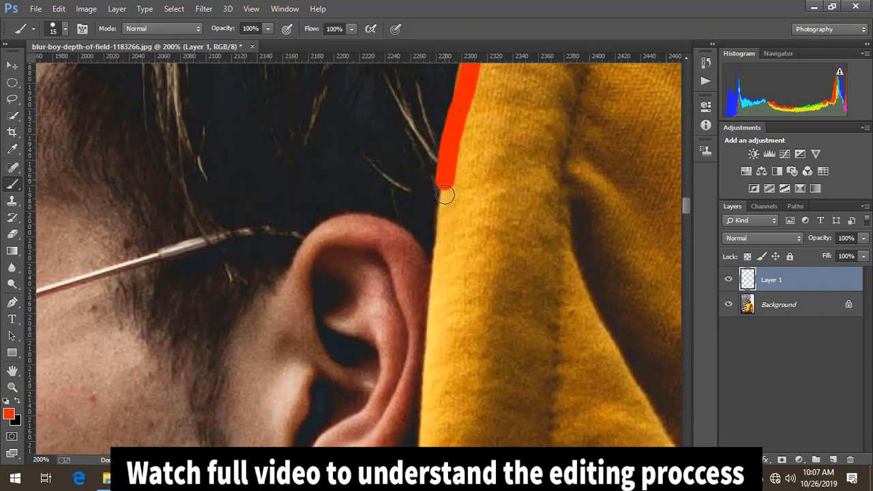
{"action": "mouse_move", "coordinate": [411, 440]}
{"action": "left_mouse_down"}
{"action": "mouse_move", "coordinate": [440, 279]}
{"action": "mouse_move", "coordinate": [432, 236]}
{"action": "mouse_move", "coordinate": [440, 205]}
{"action": "left_mouse_up"}
{"action": "mouse_move", "coordinate": [452, 131]}
{"action": "left_mouse_down"}
{"action": "mouse_move", "coordinate": [456, 197]}
{"action": "mouse_move", "coordinate": [420, 410]}
{"action": "left_mouse_up"}
- Outline the hoodie's neckline in red below the chin, down to where the collar meets the shoulder
{"action": "mouse_move", "coordinate": [464, 401]}
{"action": "left_mouse_down"}
{"action": "mouse_move", "coordinate": [495, 158]}
{"action": "mouse_move", "coordinate": [439, 245]}
{"action": "mouse_move", "coordinate": [407, 369]}
{"action": "mouse_move", "coordinate": [492, 66]}
{"action": "mouse_move", "coordinate": [424, 208]}
{"action": "mouse_move", "coordinate": [381, 338]}
{"action": "left_mouse_up"}
{"action": "left_click_drag", "start_coordinate": [358, 398], "coordinate": [406, 288]}
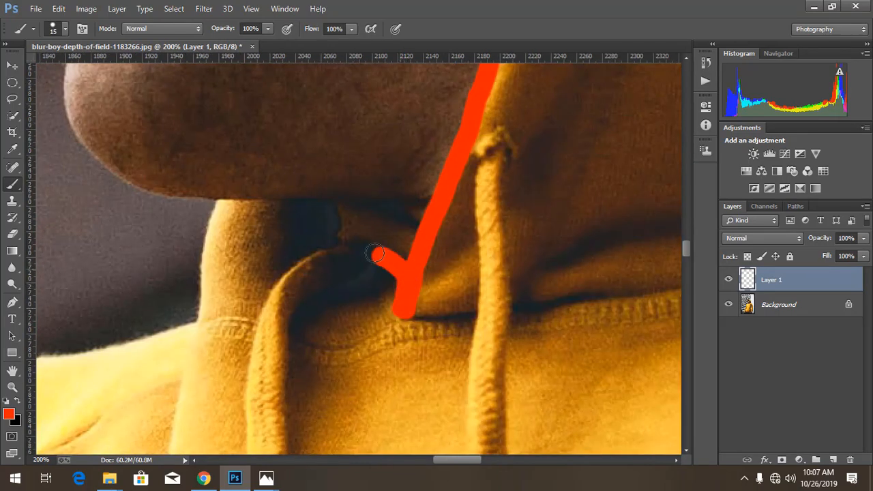
{"action": "mouse_move", "coordinate": [376, 254]}
{"action": "left_mouse_down"}
{"action": "mouse_move", "coordinate": [281, 217]}
{"action": "mouse_move", "coordinate": [215, 211]}
{"action": "mouse_move", "coordinate": [193, 320]}
{"action": "left_mouse_up"}
- Paint along the shorter drawstring in red, reducing the brush to 8 px for its tip
{"action": "mouse_move", "coordinate": [330, 266]}
{"action": "left_mouse_down"}
{"action": "mouse_move", "coordinate": [318, 214]}
{"action": "mouse_move", "coordinate": [333, 201]}
{"action": "mouse_move", "coordinate": [286, 244]}
{"action": "mouse_move", "coordinate": [262, 423]}
{"action": "left_mouse_up"}
{"action": "mouse_move", "coordinate": [263, 422]}
{"action": "left_mouse_down"}
{"action": "mouse_move", "coordinate": [292, 201]}
{"action": "mouse_move", "coordinate": [273, 292]}
{"action": "mouse_move", "coordinate": [268, 382]}
{"action": "left_mouse_up"}
{"action": "key", "text": "bracketleft"}
{"action": "key", "text": "bracketleft"}
{"action": "key", "text": "bracketleft"}
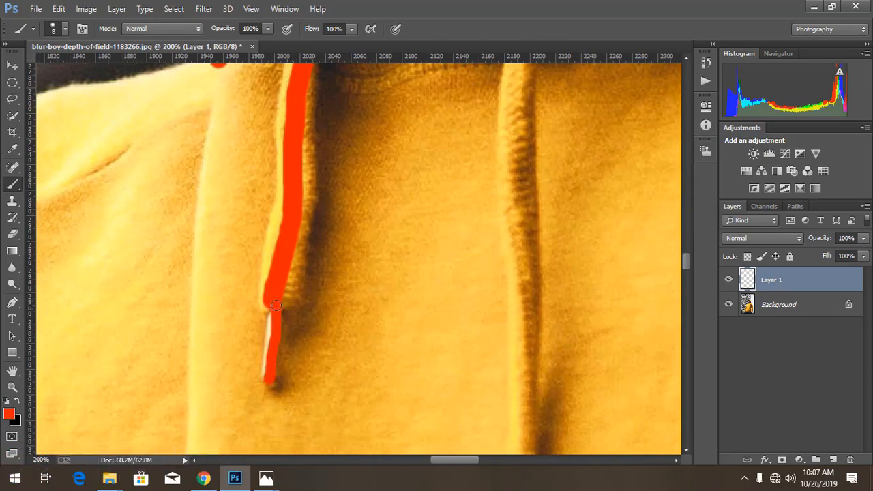
- Paint along the longer drawstring with the 15 px brush, using a 10 px brush for its tip
{"action": "scroll", "coordinate": [475, 267], "scroll_direction": "down", "scroll_amount": 2}
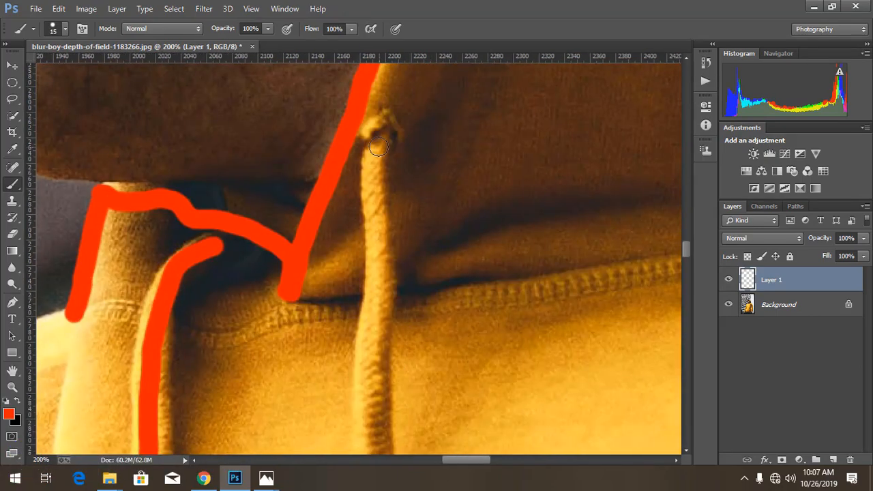
{"action": "left_click_drag", "start_coordinate": [374, 133], "coordinate": [376, 338]}
{"action": "scroll", "coordinate": [376, 339], "scroll_direction": "down", "scroll_amount": 2}
{"action": "left_click_drag", "start_coordinate": [374, 170], "coordinate": [379, 345]}
{"action": "scroll", "coordinate": [379, 345], "scroll_direction": "down", "scroll_amount": 2}
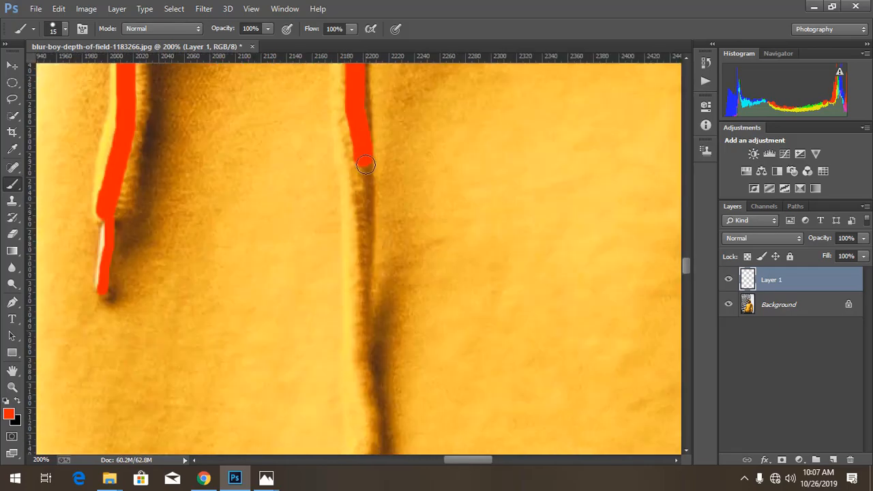
{"action": "left_click_drag", "start_coordinate": [365, 155], "coordinate": [362, 297]}
{"action": "scroll", "coordinate": [361, 297], "scroll_direction": "down", "scroll_amount": 2}
{"action": "left_click_drag", "start_coordinate": [352, 123], "coordinate": [355, 260]}
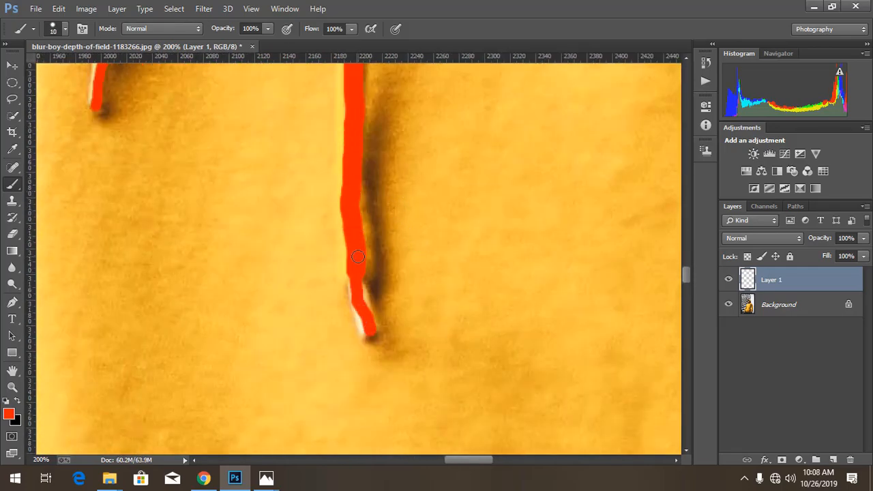
- Outline the hood's top and back edge in red with the 15 px brush, down to the shoulder
{"action": "key", "text": "ctrl+minus"}
{"action": "key", "text": "ctrl+minus"}
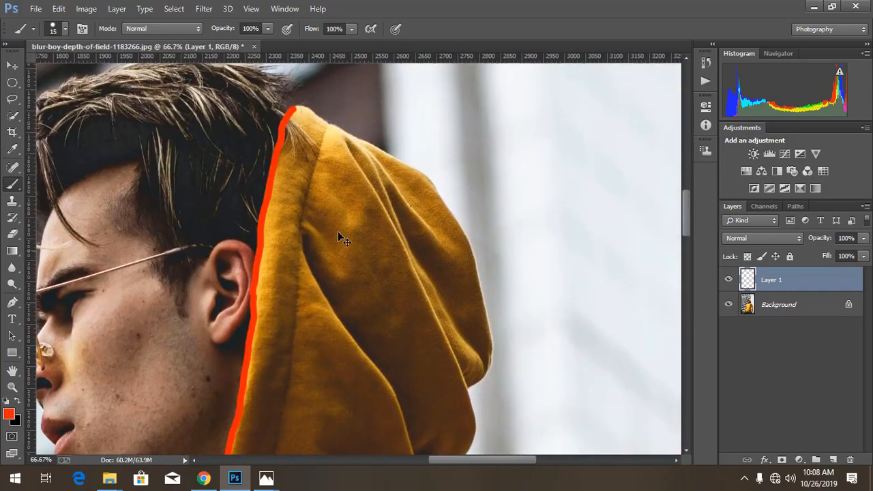
{"action": "mouse_move", "coordinate": [337, 231]}
{"action": "left_mouse_down"}
{"action": "mouse_move", "coordinate": [304, 257]}
{"action": "mouse_move", "coordinate": [251, 324]}
{"action": "left_mouse_up"}
{"action": "key", "text": "ctrl+plus"}
{"action": "key", "text": "ctrl+plus"}
{"action": "mouse_move", "coordinate": [105, 145]}
{"action": "left_mouse_down"}
{"action": "mouse_move", "coordinate": [109, 161]}
{"action": "mouse_move", "coordinate": [580, 387]}
{"action": "mouse_move", "coordinate": [208, 184]}
{"action": "left_mouse_up"}
{"action": "mouse_move", "coordinate": [207, 184]}
{"action": "left_mouse_down"}
{"action": "mouse_move", "coordinate": [261, 190]}
{"action": "mouse_move", "coordinate": [477, 341]}
{"action": "mouse_move", "coordinate": [292, 121]}
{"action": "mouse_move", "coordinate": [429, 289]}
{"action": "mouse_move", "coordinate": [447, 362]}
{"action": "left_mouse_up"}
{"action": "left_click_drag", "start_coordinate": [415, 330], "coordinate": [377, 169]}
{"action": "mouse_move", "coordinate": [409, 198]}
{"action": "left_mouse_down"}
{"action": "mouse_move", "coordinate": [466, 327]}
{"action": "mouse_move", "coordinate": [463, 374]}
{"action": "mouse_move", "coordinate": [481, 300]}
{"action": "mouse_move", "coordinate": [484, 348]}
{"action": "mouse_move", "coordinate": [395, 253]}
{"action": "mouse_move", "coordinate": [338, 338]}
{"action": "mouse_move", "coordinate": [298, 367]}
{"action": "mouse_move", "coordinate": [271, 126]}
{"action": "mouse_move", "coordinate": [284, 349]}
{"action": "mouse_move", "coordinate": [265, 111]}
{"action": "left_mouse_up"}
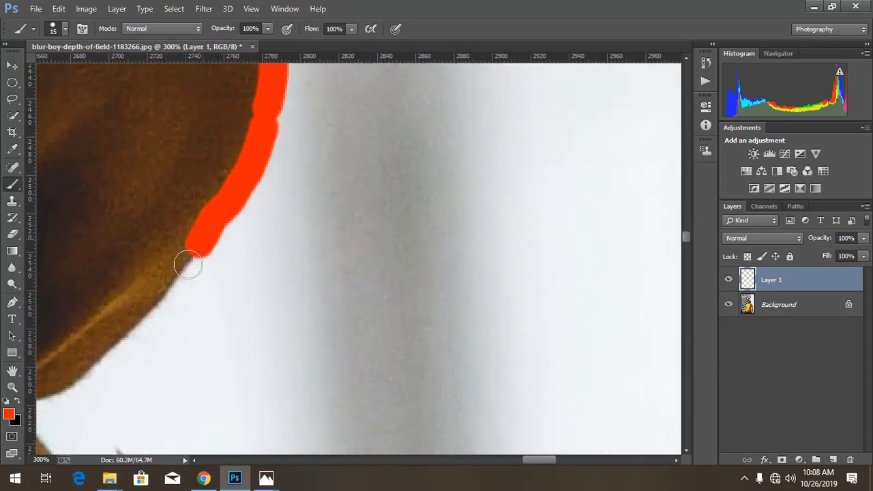
{"action": "mouse_move", "coordinate": [188, 264]}
{"action": "left_mouse_down"}
{"action": "mouse_move", "coordinate": [157, 234]}
{"action": "mouse_move", "coordinate": [265, 142]}
{"action": "mouse_move", "coordinate": [134, 263]}
{"action": "mouse_move", "coordinate": [356, 158]}
{"action": "mouse_move", "coordinate": [330, 83]}
{"action": "mouse_move", "coordinate": [313, 160]}
{"action": "mouse_move", "coordinate": [313, 138]}
{"action": "mouse_move", "coordinate": [417, 196]}
{"action": "mouse_move", "coordinate": [494, 211]}
{"action": "mouse_move", "coordinate": [528, 194]}
{"action": "mouse_move", "coordinate": [182, 81]}
{"action": "mouse_move", "coordinate": [281, 153]}
{"action": "left_mouse_up"}
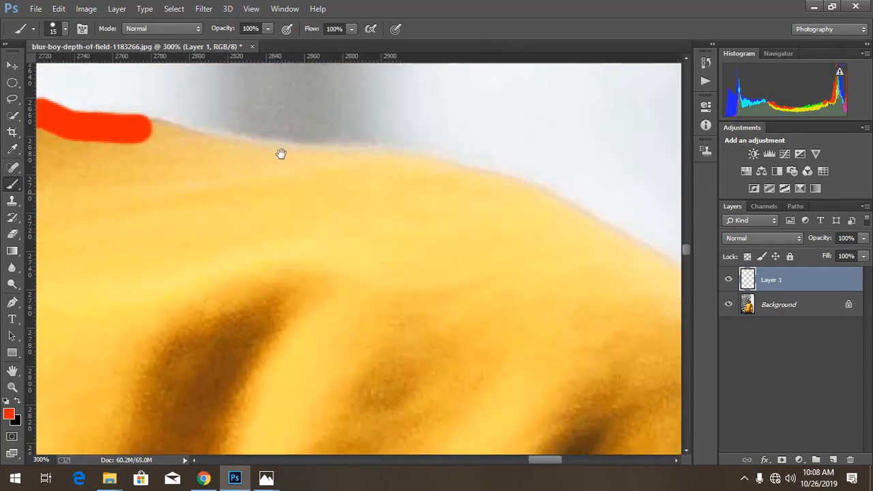
- Continue the red outline over the shoulder behind the hood and down the sleeve's outer edge
{"action": "mouse_move", "coordinate": [149, 128]}
{"action": "left_mouse_down"}
{"action": "mouse_move", "coordinate": [546, 201]}
{"action": "mouse_move", "coordinate": [584, 225]}
{"action": "mouse_move", "coordinate": [273, 122]}
{"action": "mouse_move", "coordinate": [331, 127]}
{"action": "mouse_move", "coordinate": [499, 232]}
{"action": "mouse_move", "coordinate": [608, 377]}
{"action": "mouse_move", "coordinate": [625, 378]}
{"action": "mouse_move", "coordinate": [635, 415]}
{"action": "left_mouse_up"}
{"action": "key", "text": "ctrl+minus"}
{"action": "key", "text": "ctrl+minus"}
{"action": "key", "text": "ctrl+minus"}
{"action": "key", "text": "ctrl+minus"}
{"action": "key", "text": "ctrl+plus"}
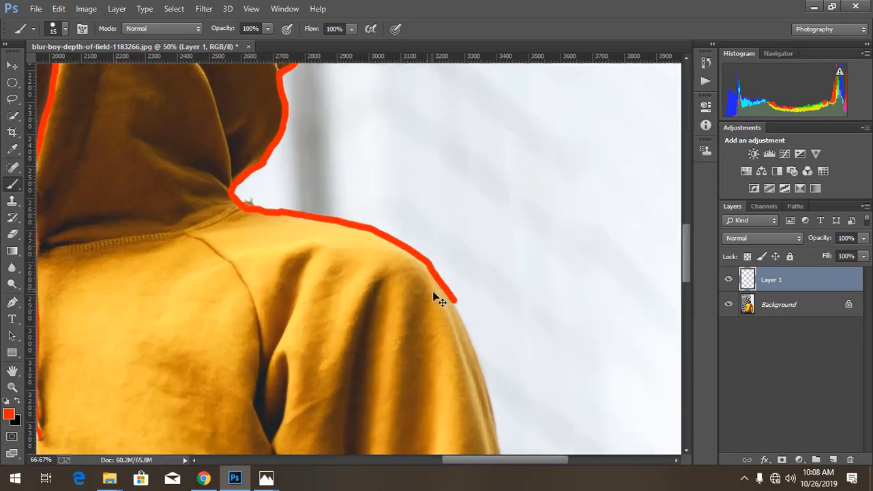
{"action": "key", "text": "ctrl+plus"}
{"action": "key", "text": "ctrl+plus"}
{"action": "key", "text": "ctrl+plus"}
{"action": "mouse_move", "coordinate": [361, 263]}
{"action": "left_mouse_down"}
{"action": "mouse_move", "coordinate": [339, 214]}
{"action": "mouse_move", "coordinate": [395, 370]}
{"action": "left_mouse_up"}
{"action": "mouse_move", "coordinate": [334, 272]}
{"action": "left_mouse_down"}
{"action": "mouse_move", "coordinate": [292, 81]}
{"action": "mouse_move", "coordinate": [298, 130]}
{"action": "mouse_move", "coordinate": [408, 443]}
{"action": "left_mouse_up"}
{"action": "scroll", "coordinate": [398, 345], "scroll_direction": "down", "scroll_amount": 5}
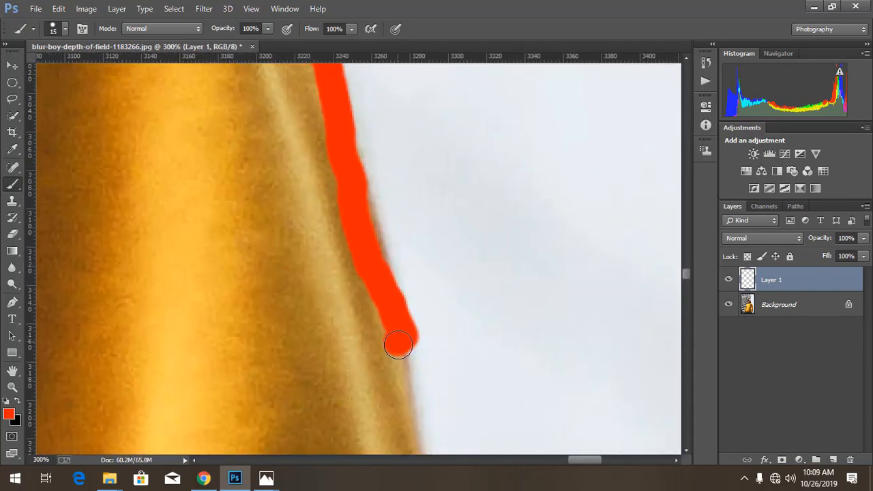
{"action": "left_click_drag", "start_coordinate": [398, 345], "coordinate": [418, 438]}
- Trace the fabric folds near the top of the hood in red with an 8 px brush
{"action": "key", "text": "ctrl+minus"}
{"action": "key", "text": "ctrl+minus"}
{"action": "key", "text": "ctrl+minus"}
{"action": "key", "text": "ctrl+minus"}
{"action": "key", "text": "ctrl+minus"}
{"action": "key", "text": "ctrl+plus"}
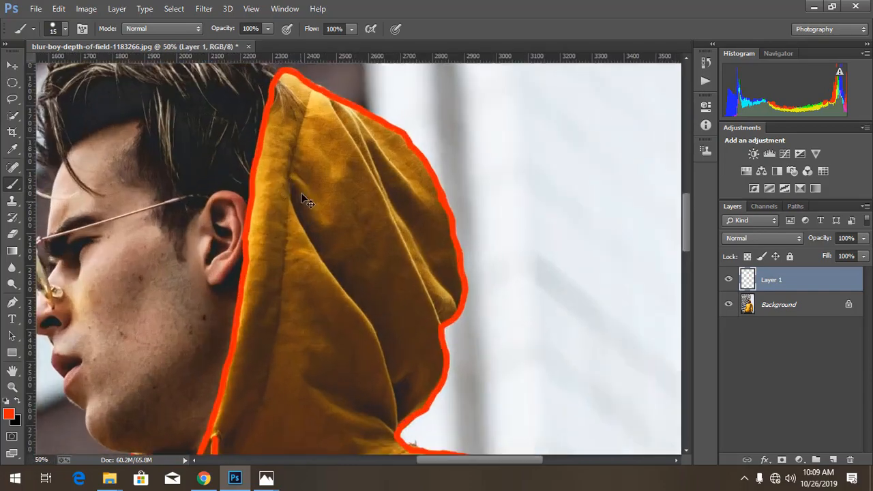
{"action": "key", "text": "ctrl+plus"}
{"action": "key", "text": "ctrl+plus"}
{"action": "key", "text": "ctrl+plus"}
{"action": "left_click_drag", "start_coordinate": [291, 141], "coordinate": [236, 409]}
{"action": "left_click_drag", "start_coordinate": [275, 263], "coordinate": [260, 366]}
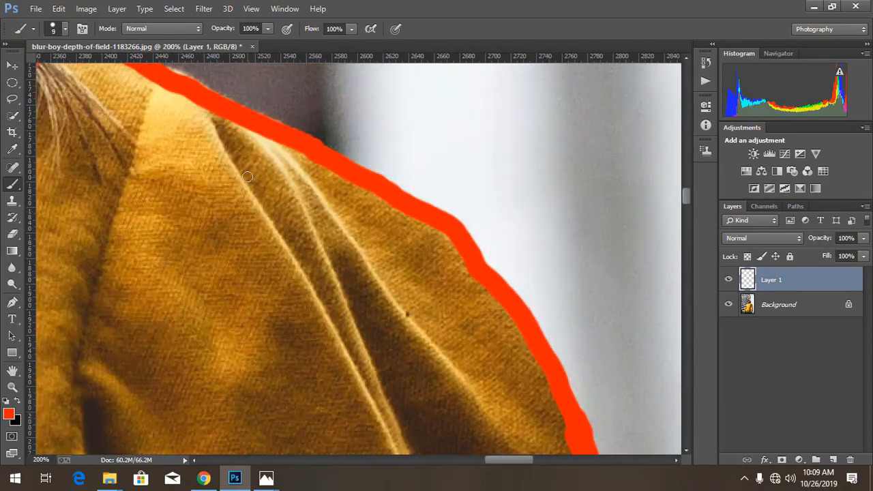
{"action": "mouse_move", "coordinate": [209, 118]}
{"action": "left_mouse_down"}
{"action": "mouse_move", "coordinate": [254, 231]}
{"action": "mouse_move", "coordinate": [327, 334]}
{"action": "left_mouse_up"}
{"action": "left_click_drag", "start_coordinate": [282, 151], "coordinate": [354, 345]}
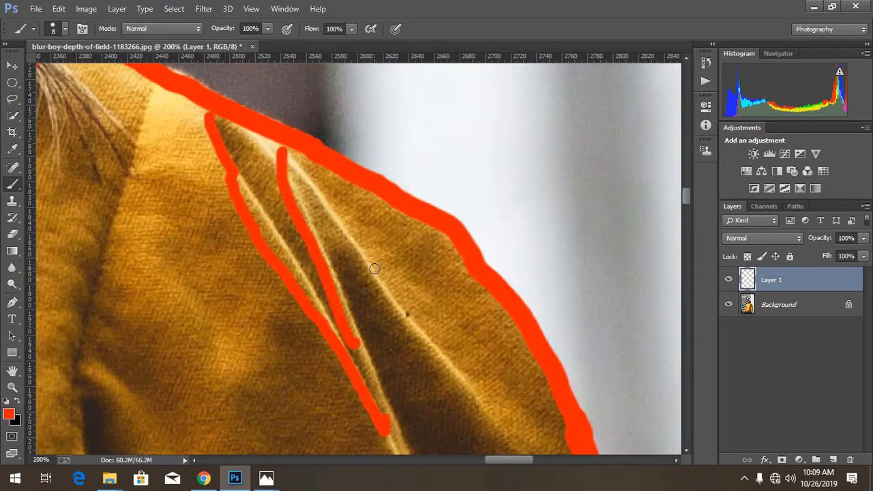
{"action": "left_click_drag", "start_coordinate": [375, 269], "coordinate": [515, 464]}
- Trace the remaining fold lines through the middle and lower part of the hood in red
{"action": "left_click_drag", "start_coordinate": [464, 374], "coordinate": [515, 190]}
{"action": "left_click_drag", "start_coordinate": [144, 190], "coordinate": [228, 317]}
{"action": "left_click_drag", "start_coordinate": [128, 314], "coordinate": [145, 184]}
{"action": "mouse_move", "coordinate": [153, 164]}
{"action": "left_mouse_down"}
{"action": "mouse_move", "coordinate": [234, 305]}
{"action": "mouse_move", "coordinate": [330, 428]}
{"action": "left_mouse_up"}
{"action": "left_click_drag", "start_coordinate": [417, 376], "coordinate": [340, 187]}
{"action": "left_click_drag", "start_coordinate": [593, 250], "coordinate": [498, 111]}
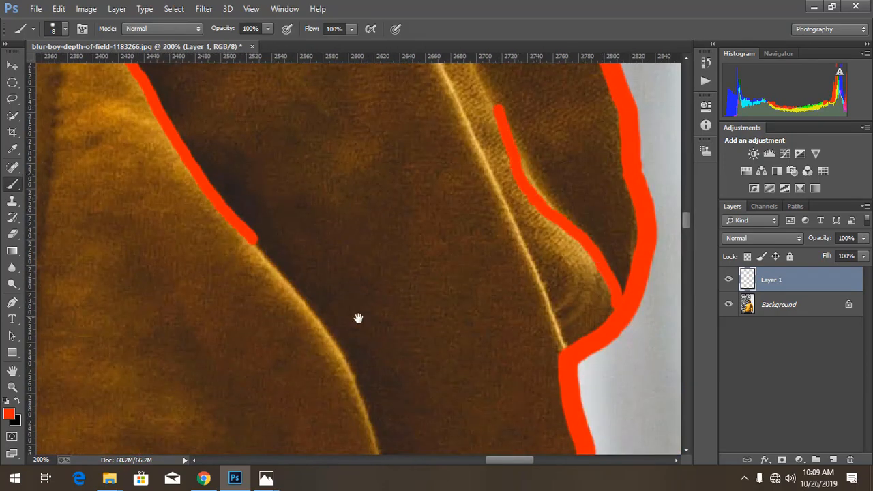
{"action": "left_click_drag", "start_coordinate": [358, 317], "coordinate": [431, 82]}
{"action": "left_click_drag", "start_coordinate": [466, 278], "coordinate": [502, 447]}
- Outline the shoulder below the man's chin and the outer edge of that sleeve with a 10 px brush
{"action": "key", "text": "ctrl+minus"}
{"action": "key", "text": "ctrl+minus"}
{"action": "left_click_drag", "start_coordinate": [191, 295], "coordinate": [394, 171]}
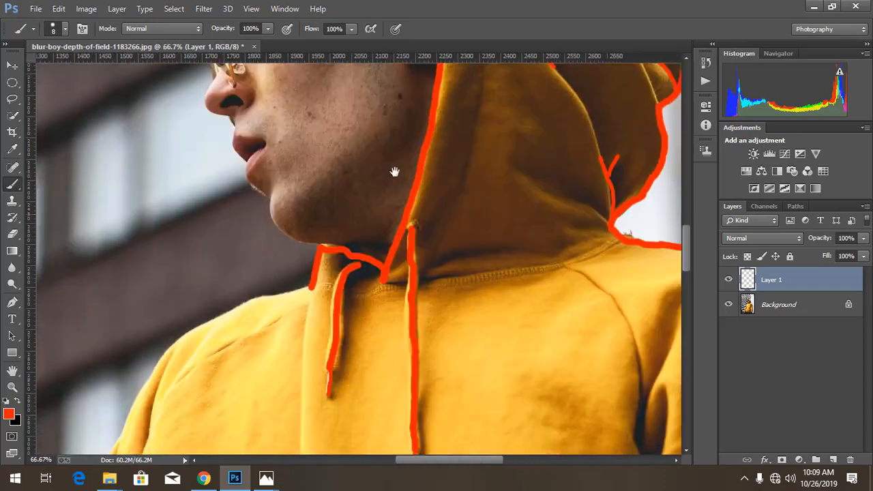
{"action": "left_click_drag", "start_coordinate": [251, 331], "coordinate": [387, 190]}
{"action": "key", "text": "ctrl+plus"}
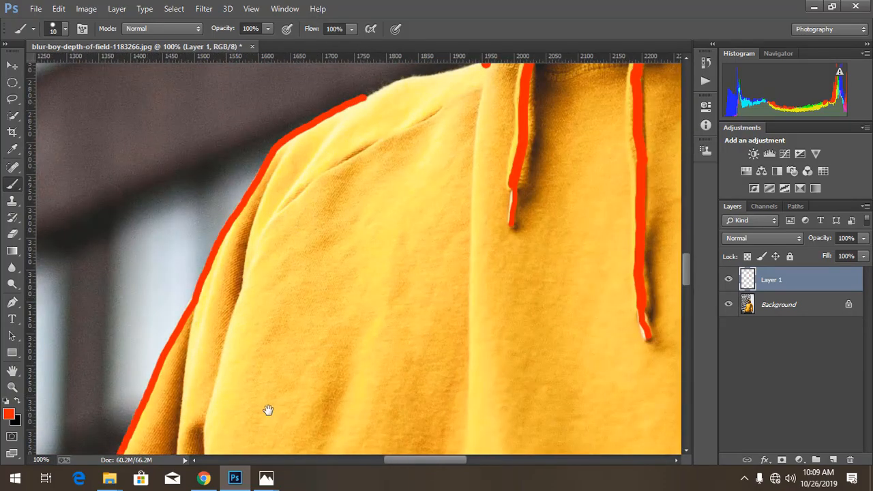
{"action": "left_click_drag", "start_coordinate": [268, 410], "coordinate": [421, 185]}
{"action": "left_click_drag", "start_coordinate": [211, 387], "coordinate": [194, 428]}
{"action": "key", "text": "ctrl+minus"}
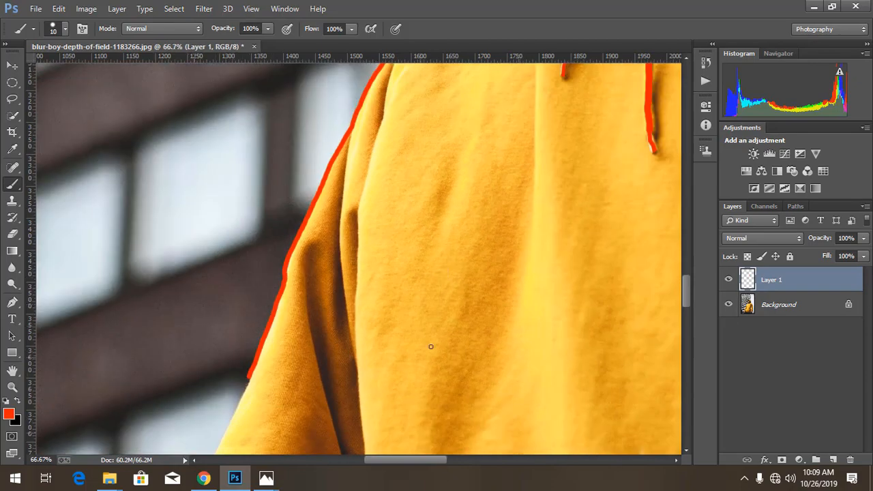
- Trace the creases on the sleeve and nearby torso with a 9 px brush
{"action": "left_click_drag", "start_coordinate": [430, 345], "coordinate": [403, 425]}
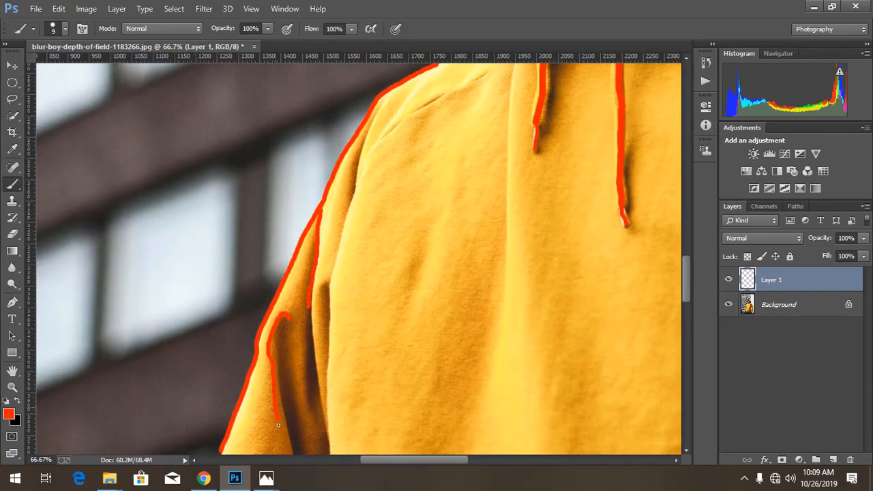
{"action": "left_click_drag", "start_coordinate": [278, 426], "coordinate": [278, 429]}
{"action": "left_click_drag", "start_coordinate": [357, 214], "coordinate": [354, 157]}
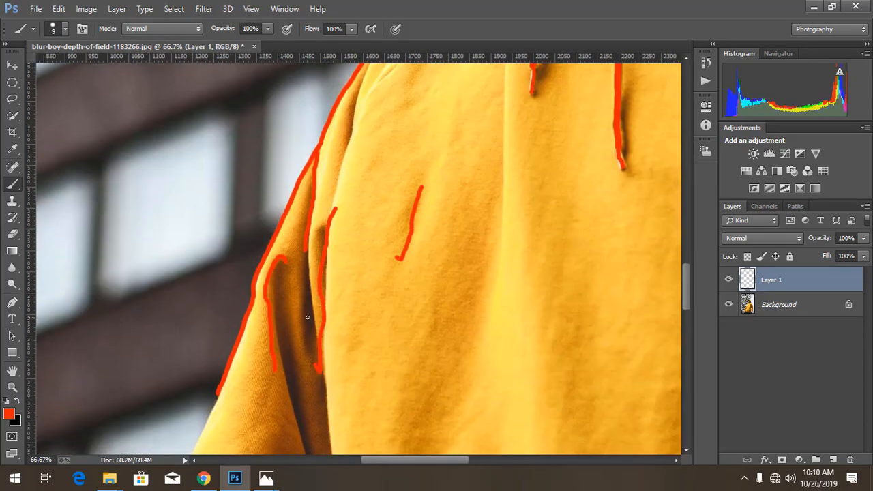
- Outline the left side of the hoodie's front pocket in red, following its curve down toward the waistband
{"action": "key", "text": "ctrl+minus"}
{"action": "key", "text": "ctrl+minus"}
{"action": "key", "text": "ctrl+minus"}
{"action": "key", "text": "ctrl+minus"}
{"action": "left_click_drag", "start_coordinate": [451, 307], "coordinate": [471, 163]}
{"action": "key", "text": "ctrl+plus"}
{"action": "key", "text": "ctrl+plus"}
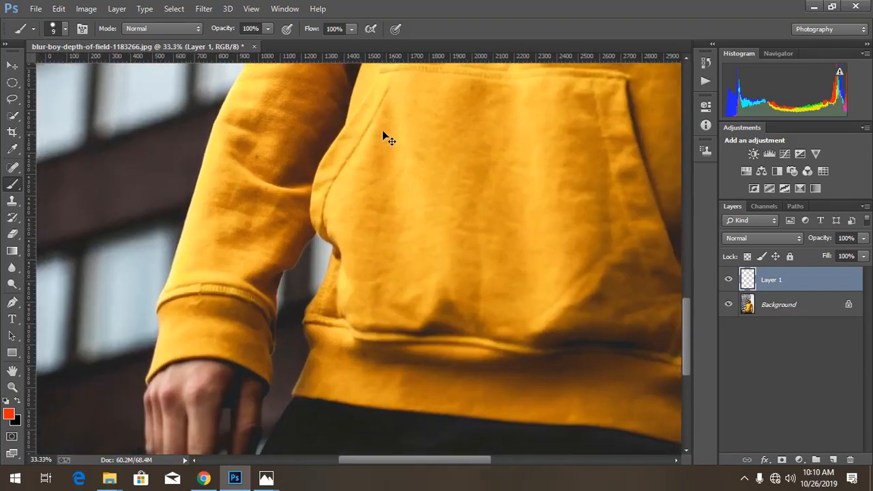
{"action": "left_click_drag", "start_coordinate": [382, 131], "coordinate": [374, 263]}
{"action": "key", "text": "ctrl+plus"}
{"action": "key", "text": "ctrl+plus"}
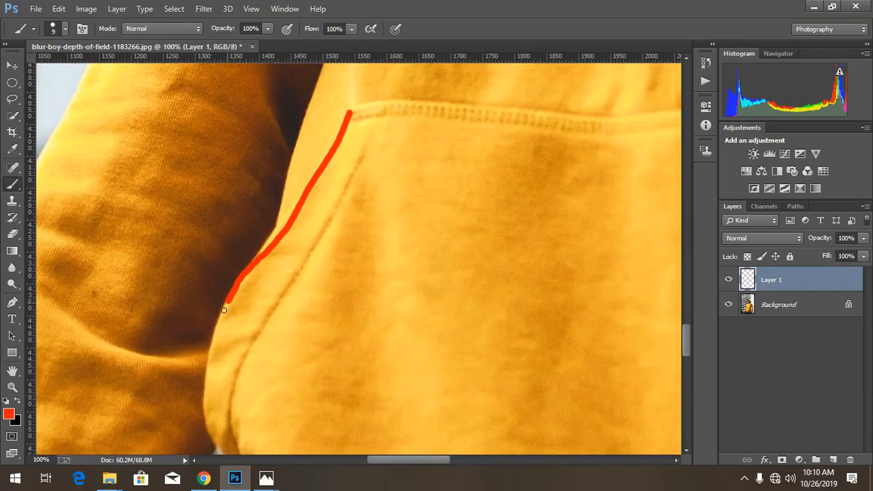
{"action": "left_click_drag", "start_coordinate": [223, 310], "coordinate": [208, 370]}
{"action": "left_click_drag", "start_coordinate": [256, 322], "coordinate": [275, 175]}
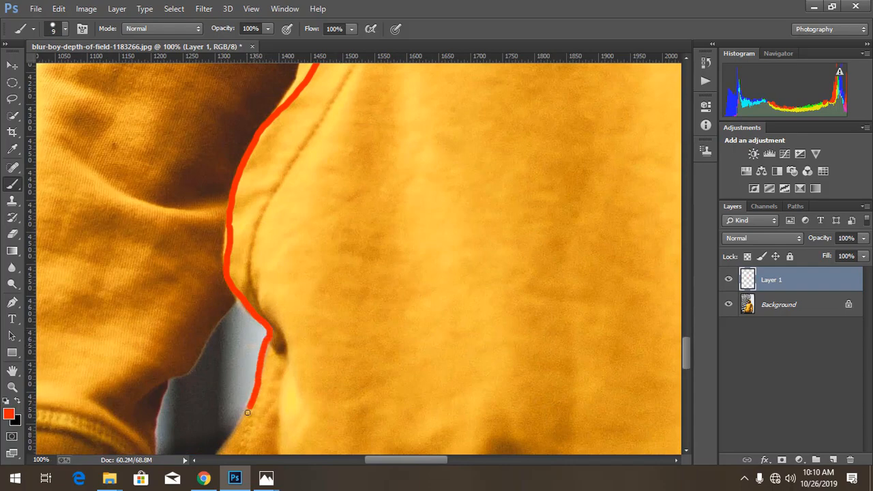
{"action": "left_click_drag", "start_coordinate": [248, 412], "coordinate": [242, 419]}
- Extend the red outline to the waistband and along the front pocket's bottom seam
{"action": "left_click_drag", "start_coordinate": [230, 422], "coordinate": [280, 289]}
{"action": "left_click_drag", "start_coordinate": [575, 396], "coordinate": [582, 387]}
{"action": "left_click_drag", "start_coordinate": [500, 304], "coordinate": [140, 192]}
{"action": "left_click_drag", "start_coordinate": [640, 318], "coordinate": [679, 319]}
{"action": "left_click_drag", "start_coordinate": [617, 244], "coordinate": [360, 295]}
- Outline the front pocket's right side and top seam to close the red pocket outline
{"action": "left_click_drag", "start_coordinate": [424, 202], "coordinate": [390, 127]}
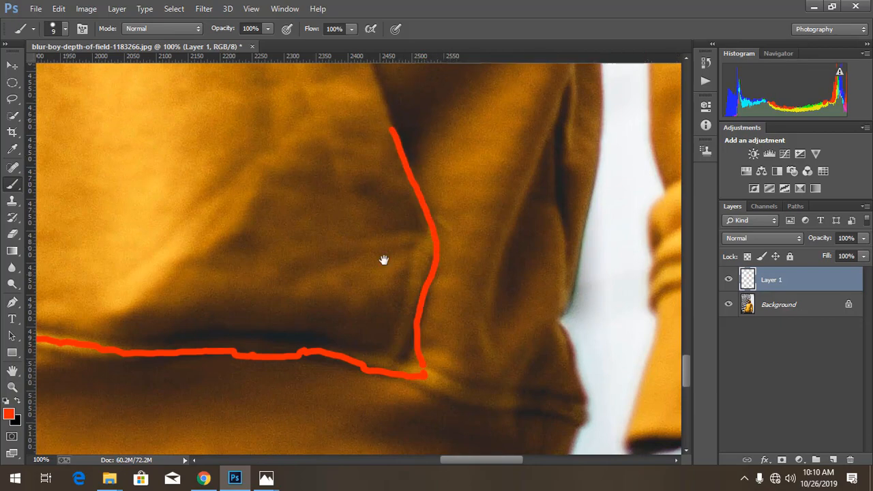
{"action": "scroll", "coordinate": [384, 257], "scroll_direction": "up", "scroll_amount": 5}
{"action": "left_click_drag", "start_coordinate": [341, 147], "coordinate": [329, 117]}
{"action": "left_click_drag", "start_coordinate": [324, 106], "coordinate": [356, 358]}
{"action": "mouse_move", "coordinate": [346, 282]}
{"action": "left_mouse_down"}
{"action": "mouse_move", "coordinate": [333, 227]}
{"action": "mouse_move", "coordinate": [622, 294]}
{"action": "left_mouse_up"}
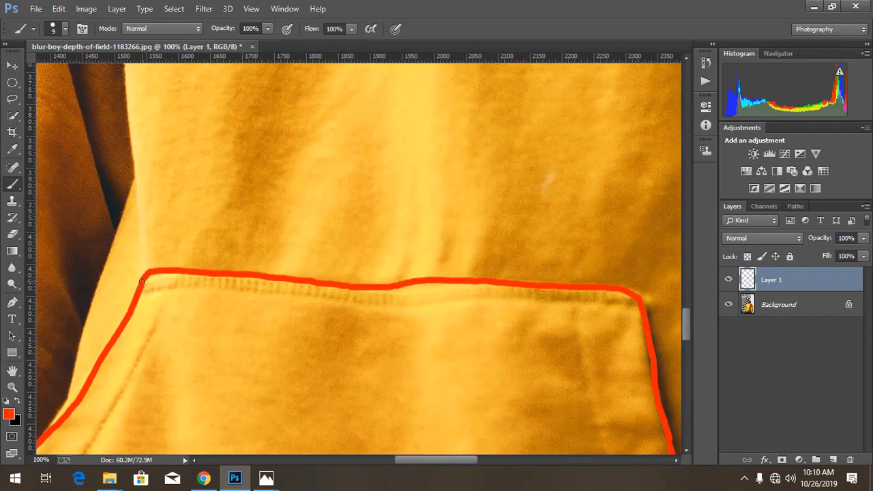
- Trace the pocket's left inner stitch line and the fabric folds inside the pocket in red
{"action": "left_click_drag", "start_coordinate": [360, 241], "coordinate": [382, 83]}
{"action": "left_click_drag", "start_coordinate": [184, 181], "coordinate": [47, 396]}
{"action": "left_click_drag", "start_coordinate": [321, 307], "coordinate": [307, 164]}
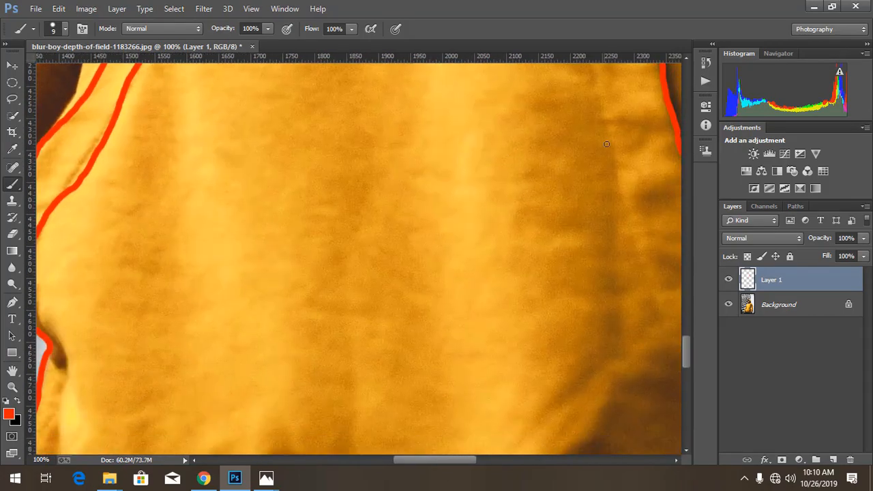
{"action": "left_click_drag", "start_coordinate": [344, 199], "coordinate": [290, 450]}
{"action": "left_click_drag", "start_coordinate": [206, 162], "coordinate": [263, 69]}
{"action": "left_click_drag", "start_coordinate": [233, 127], "coordinate": [204, 331]}
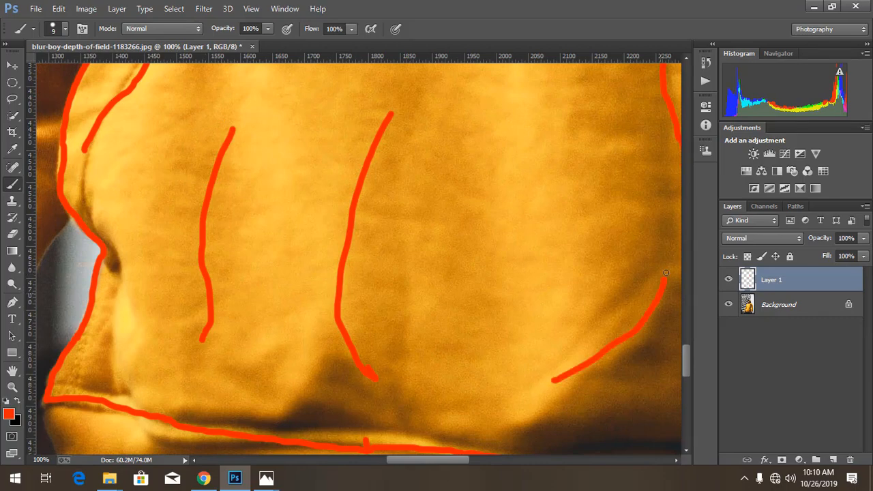
- Outline the sleeve's inner edge beside the white gap in red, continuing down to the folds and seam at the cuff
{"action": "scroll", "coordinate": [662, 276], "scroll_direction": "down", "scroll_amount": 7}
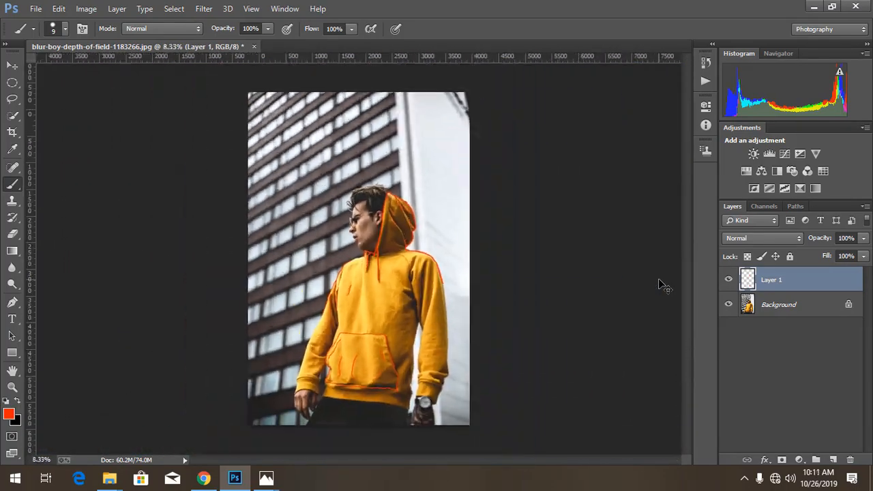
{"action": "scroll", "coordinate": [405, 354], "scroll_direction": "up", "scroll_amount": 6}
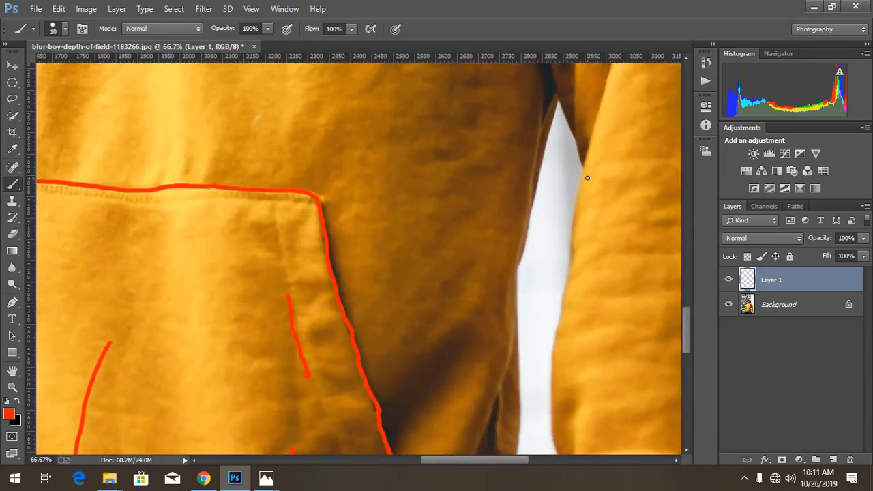
{"action": "scroll", "coordinate": [587, 177], "scroll_direction": "up", "scroll_amount": 1}
{"action": "mouse_move", "coordinate": [480, 189]}
{"action": "left_mouse_down"}
{"action": "mouse_move", "coordinate": [466, 321]}
{"action": "mouse_move", "coordinate": [443, 402]}
{"action": "left_mouse_up"}
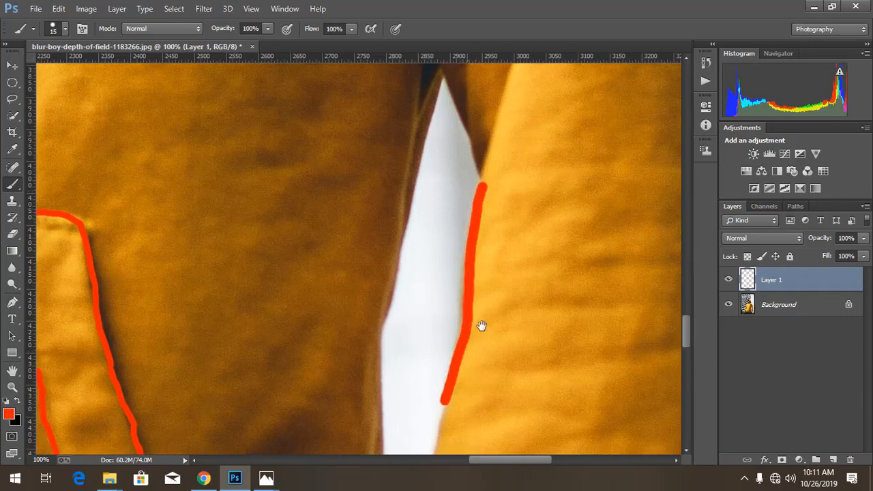
{"action": "left_click_drag", "start_coordinate": [481, 325], "coordinate": [506, 108]}
{"action": "left_click_drag", "start_coordinate": [468, 185], "coordinate": [468, 399]}
{"action": "left_click_drag", "start_coordinate": [491, 354], "coordinate": [525, 234]}
{"action": "left_click_drag", "start_coordinate": [502, 280], "coordinate": [482, 367]}
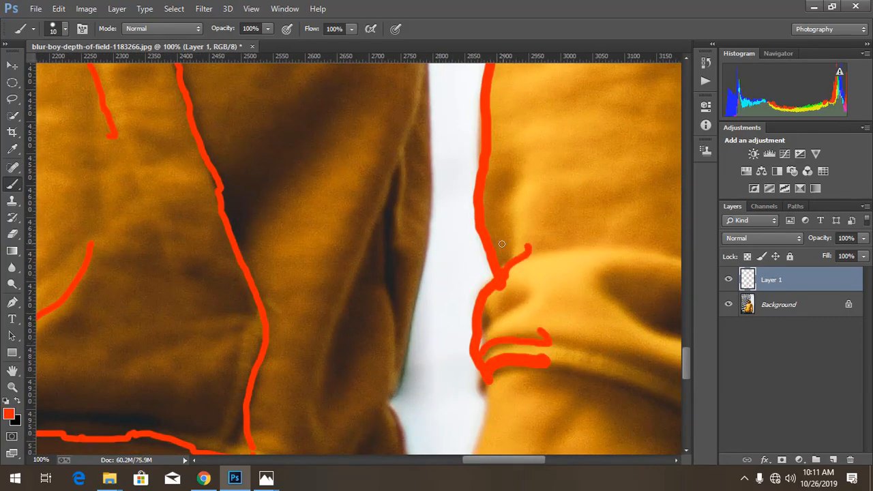
- Compare the photo with and without the red outlines, leaving Layer 1 hidden and selected
{"action": "scroll", "coordinate": [578, 188], "scroll_direction": "down", "scroll_amount": 7}
{"action": "scroll", "coordinate": [623, 284], "scroll_direction": "up", "scroll_amount": 1}
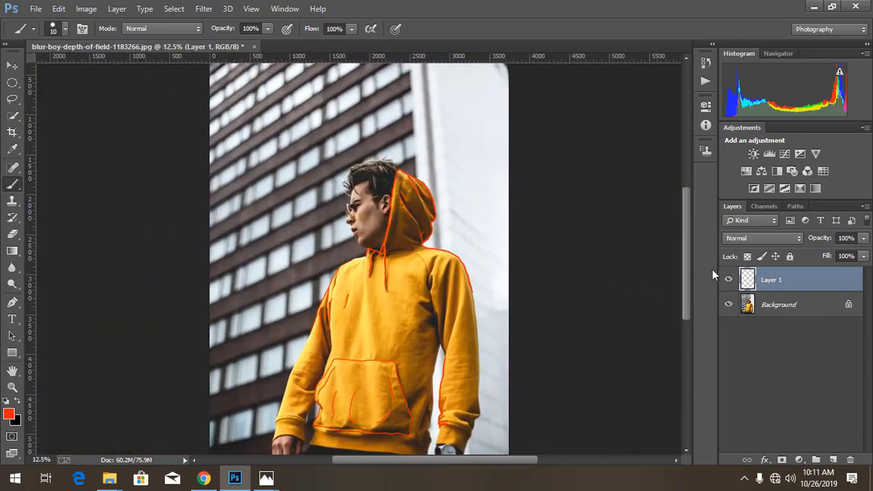
{"action": "key", "text": "ctrl+minus"}
{"action": "left_click", "coordinate": [728, 279]}
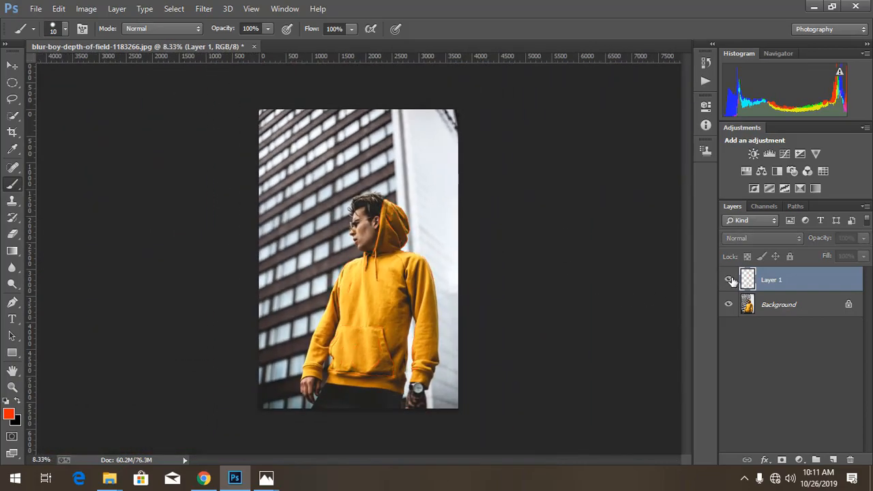
{"action": "left_click", "coordinate": [728, 279]}
{"action": "left_click", "coordinate": [728, 279]}
{"action": "left_click", "coordinate": [728, 279]}
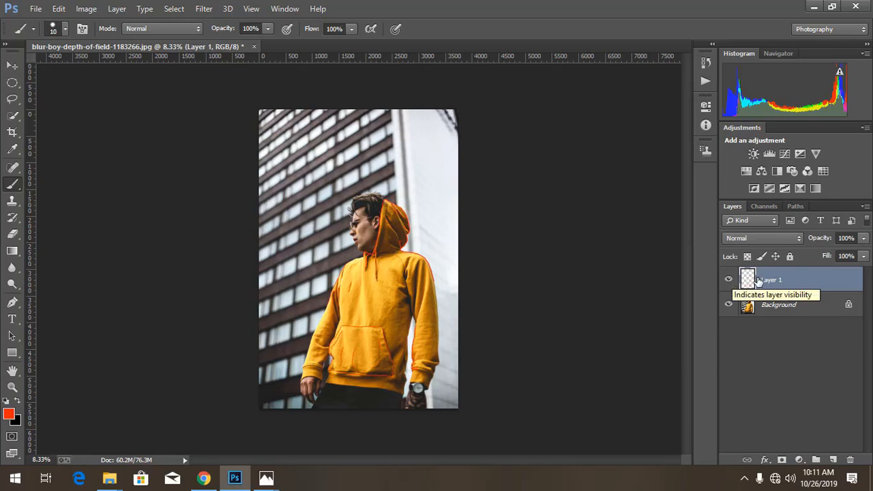
{"action": "left_click", "coordinate": [728, 279]}
{"action": "left_click", "coordinate": [793, 304]}
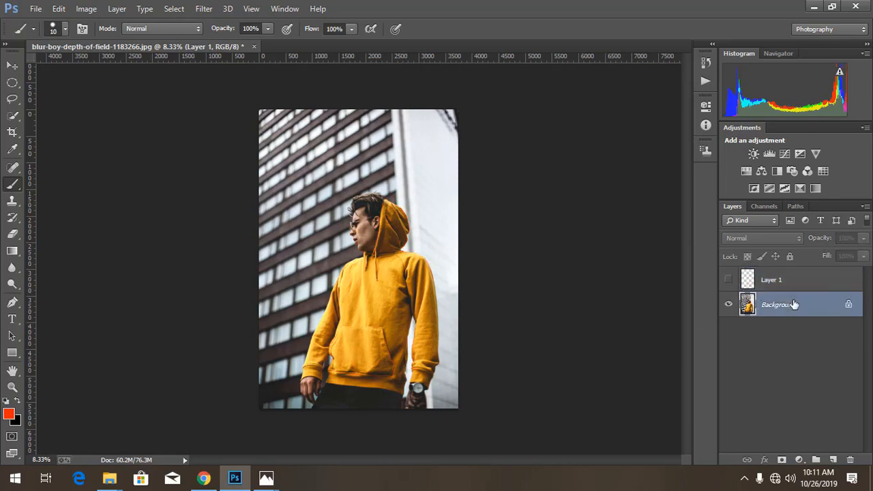
{"action": "left_click", "coordinate": [801, 286]}
- Open the smoke-png-516 image from the Downloads folder and dock it as a tabbed document
{"action": "key", "text": "ctrl+plus"}
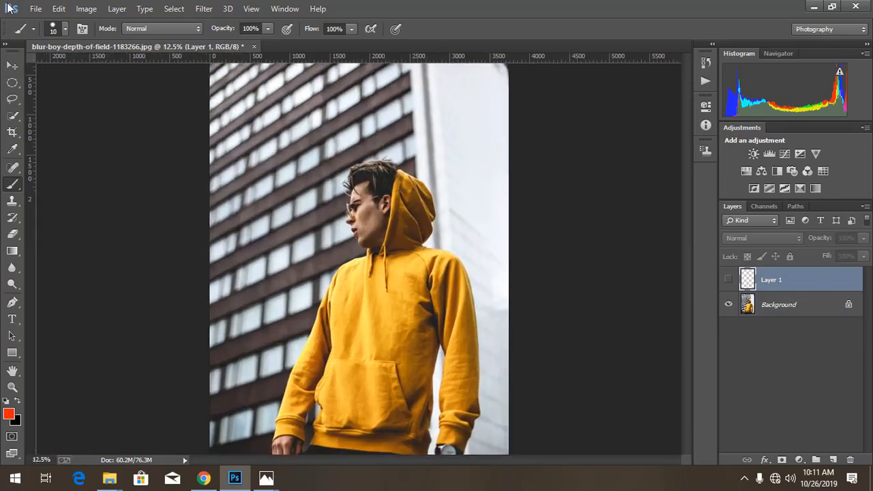
{"action": "left_click", "coordinate": [35, 9]}
{"action": "left_click", "coordinate": [46, 35]}
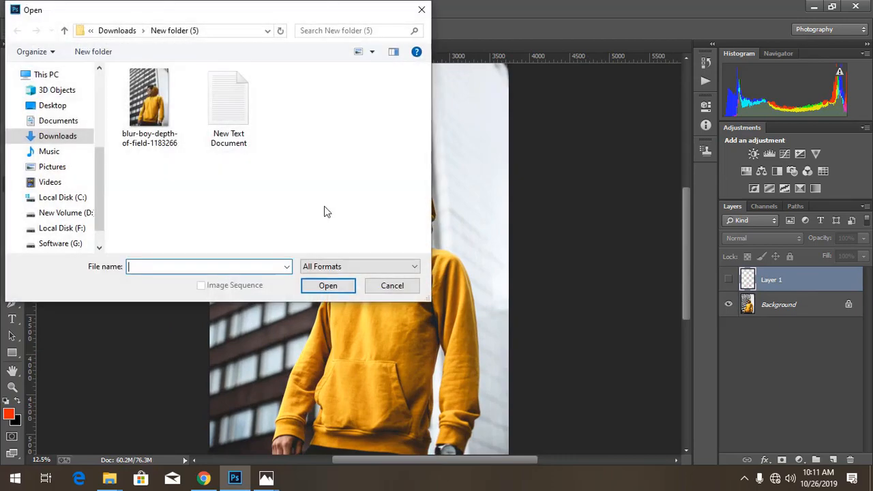
{"action": "left_click", "coordinate": [77, 139]}
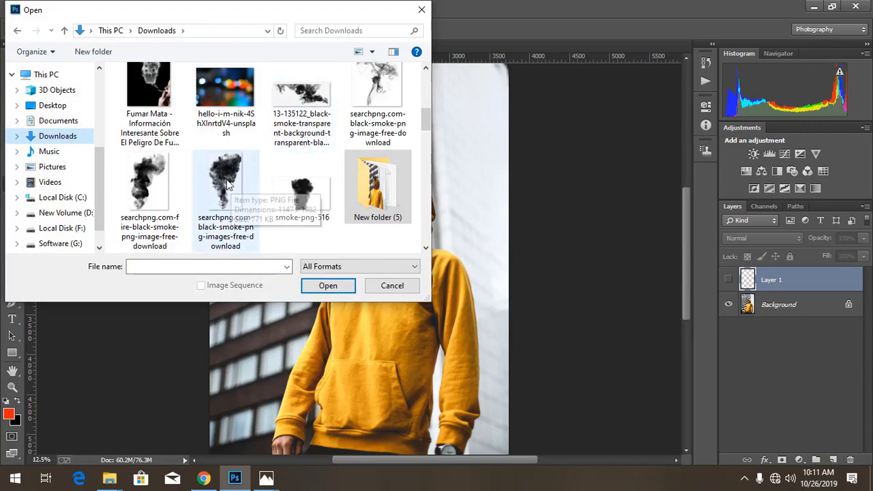
{"action": "double_click", "coordinate": [302, 192]}
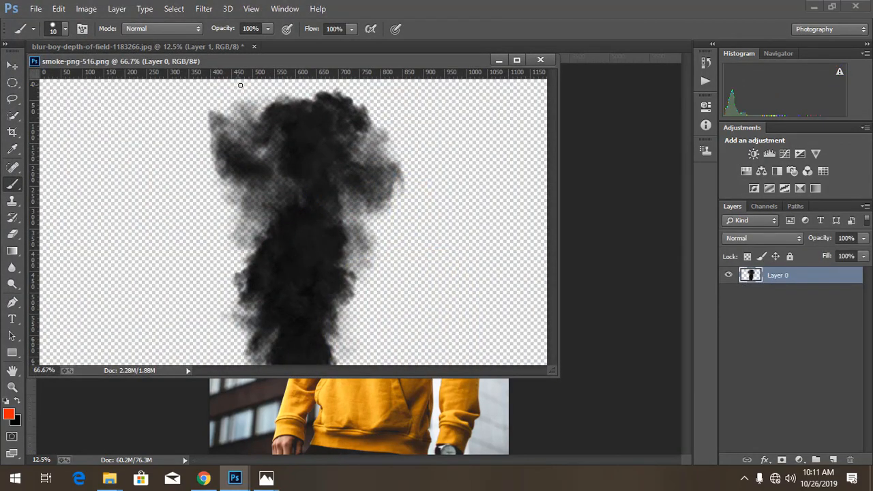
{"action": "left_click_drag", "start_coordinate": [283, 54], "coordinate": [313, 50]}
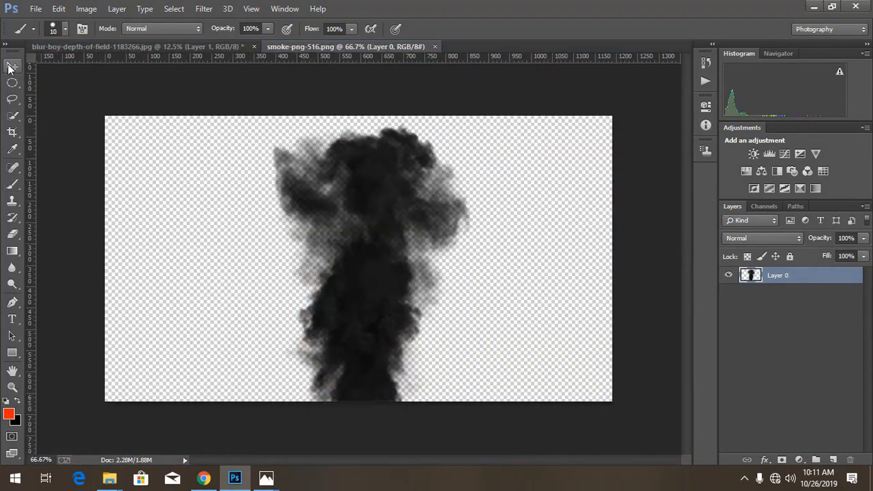
- Copy the black smoke into the hoodie photo, enlarge it to about 245%, and move it beside the man's shoulder
{"action": "left_click", "coordinate": [12, 66]}
{"action": "left_click_drag", "start_coordinate": [437, 261], "coordinate": [326, 238]}
{"action": "left_click_drag", "start_coordinate": [347, 266], "coordinate": [354, 271]}
{"action": "key", "text": "ctrl+t"}
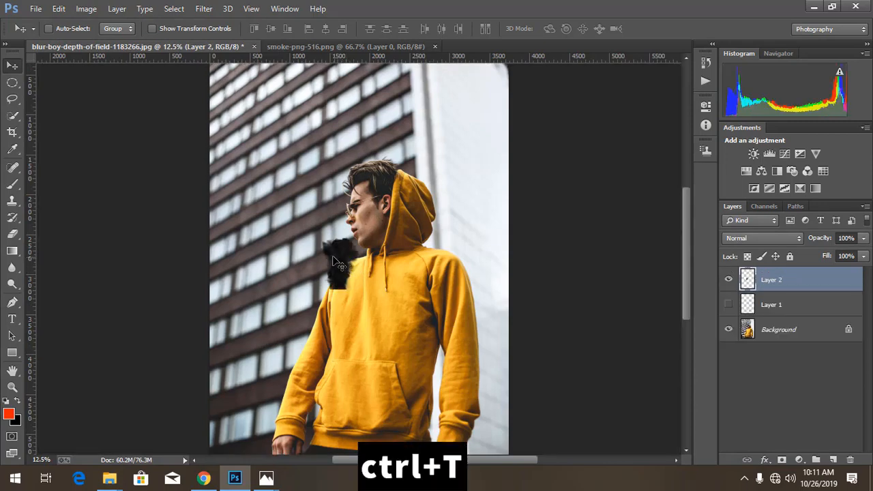
{"action": "left_click_drag", "start_coordinate": [322, 238], "coordinate": [258, 229]}
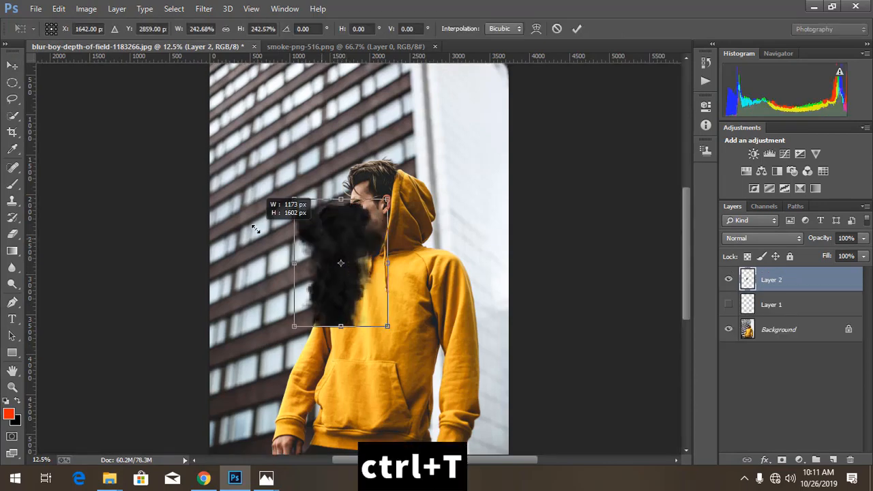
{"action": "left_click_drag", "start_coordinate": [369, 299], "coordinate": [330, 321]}
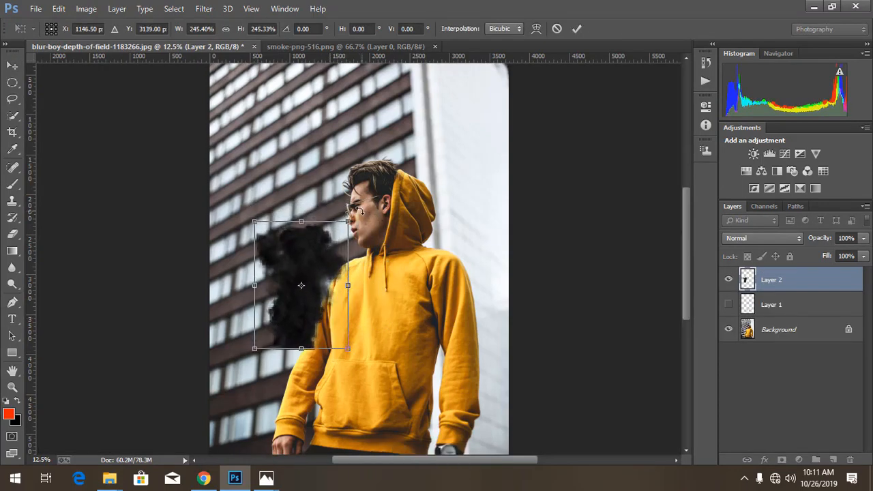
- Rotate the smoke to about -14.4°, scale it to about 392%, and place it over the sleeve in front of the building
{"action": "left_click_drag", "start_coordinate": [357, 209], "coordinate": [339, 193]}
{"action": "left_click_drag", "start_coordinate": [334, 312], "coordinate": [340, 320]}
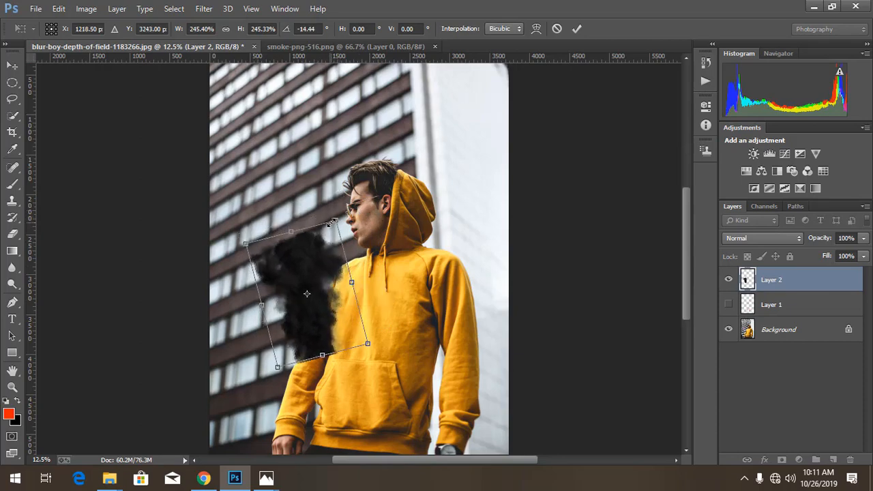
{"action": "left_click_drag", "start_coordinate": [335, 221], "coordinate": [357, 168]}
{"action": "left_click_drag", "start_coordinate": [316, 275], "coordinate": [297, 282]}
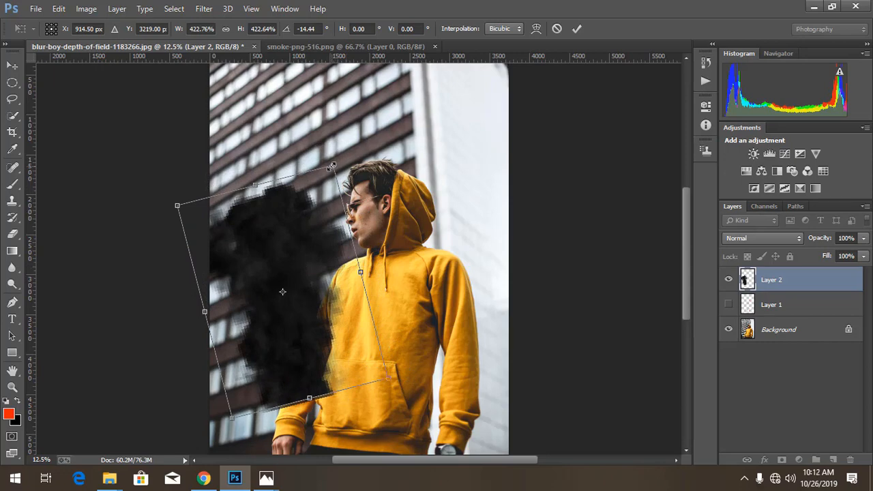
{"action": "left_click_drag", "start_coordinate": [332, 167], "coordinate": [329, 175]}
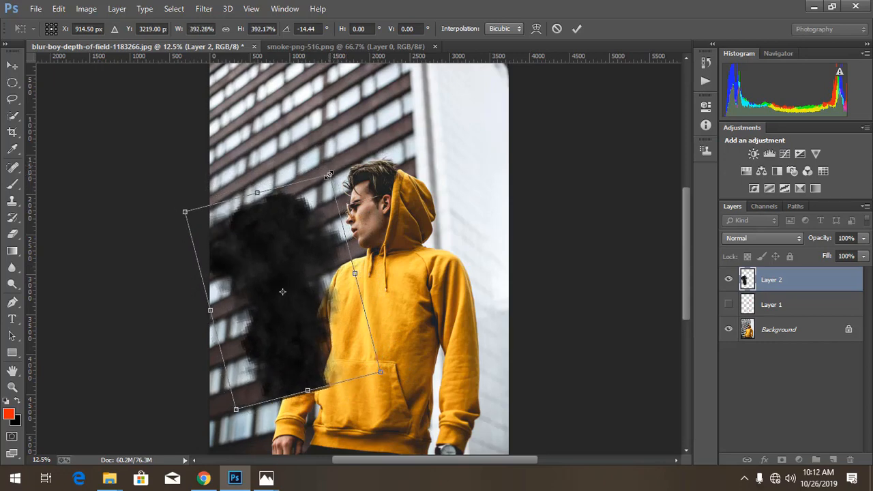
{"action": "left_click_drag", "start_coordinate": [309, 323], "coordinate": [311, 329]}
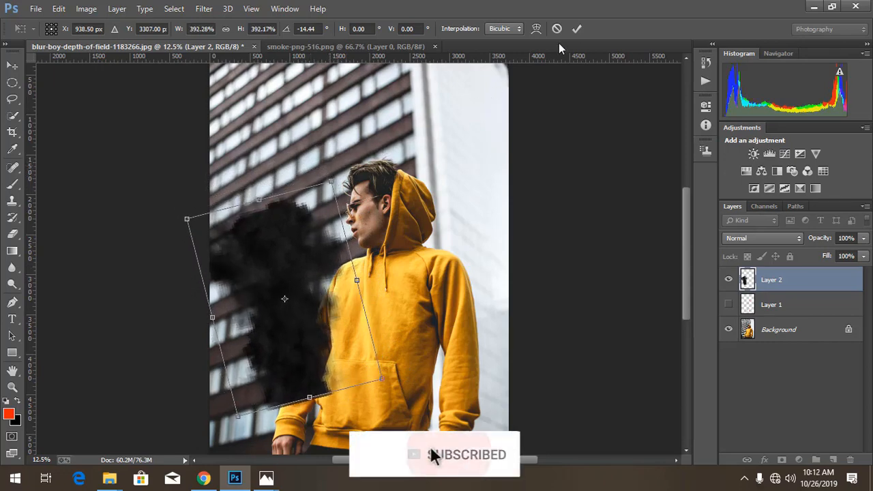
{"action": "left_click", "coordinate": [576, 29]}
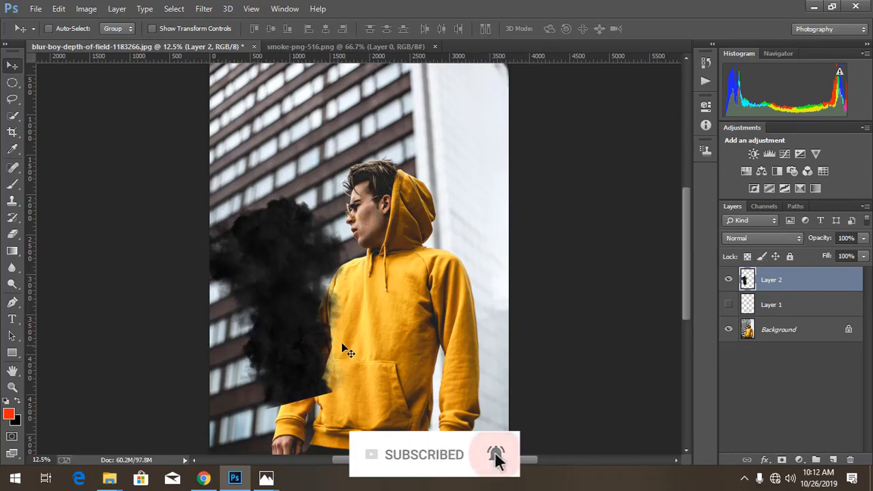
- Prepare the Brush tool with a white foreground colour and 0% hardness
{"action": "left_click", "coordinate": [19, 183]}
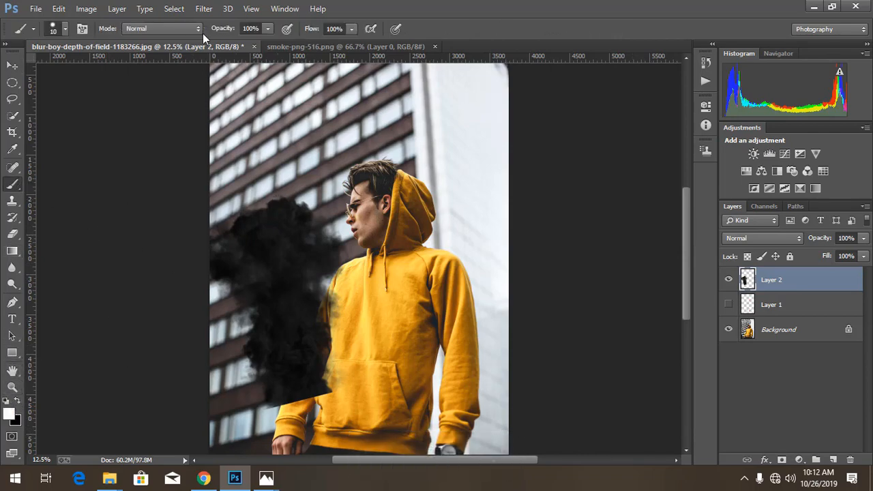
{"action": "left_click", "coordinate": [64, 30]}
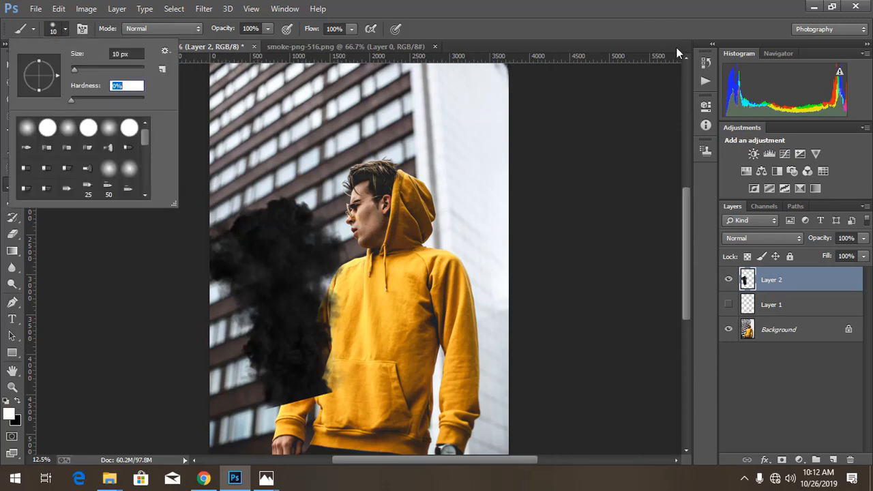
{"action": "left_click", "coordinate": [622, 28]}
{"action": "key", "text": "ctrl+plus"}
{"action": "key", "text": "ctrl+plus"}
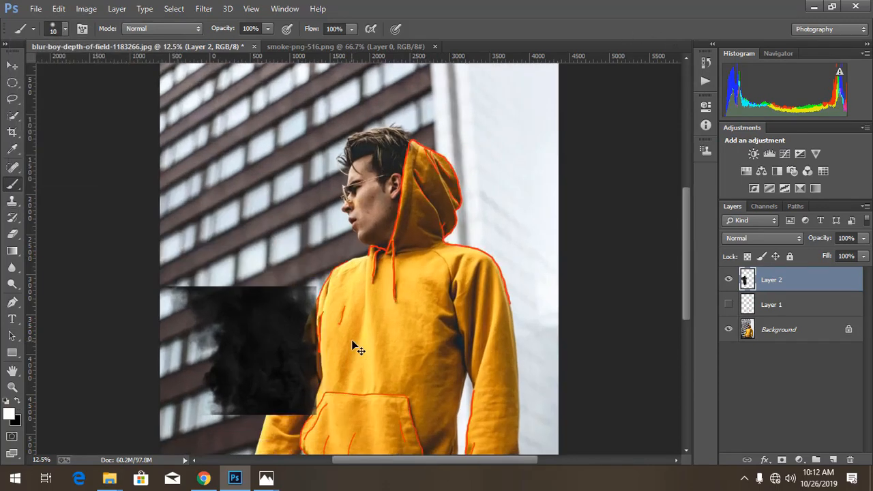
{"action": "left_click_drag", "start_coordinate": [382, 309], "coordinate": [415, 157]}
{"action": "key", "text": "bracketright"}
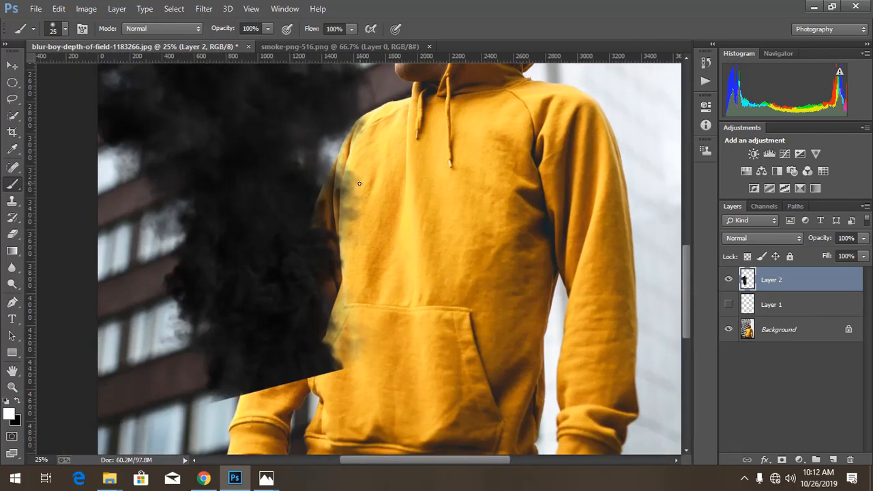
{"action": "left_click_drag", "start_coordinate": [362, 234], "coordinate": [370, 188]}
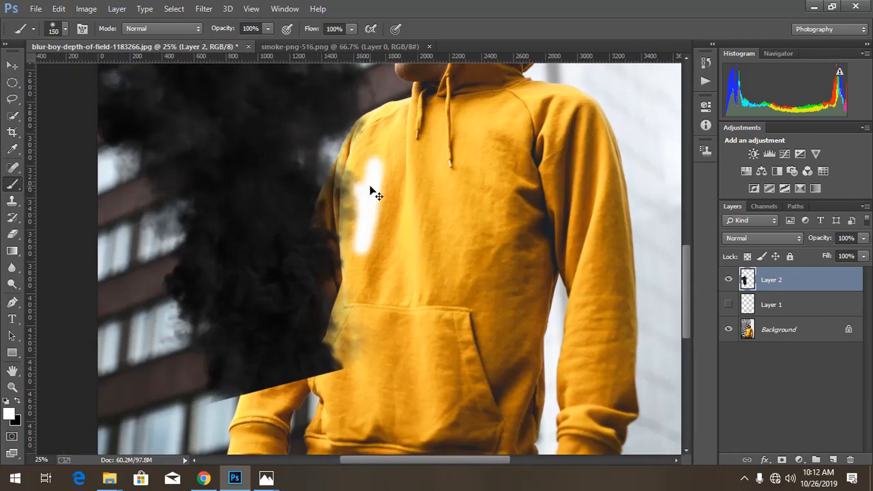
{"action": "key", "text": "ctrl+z"}
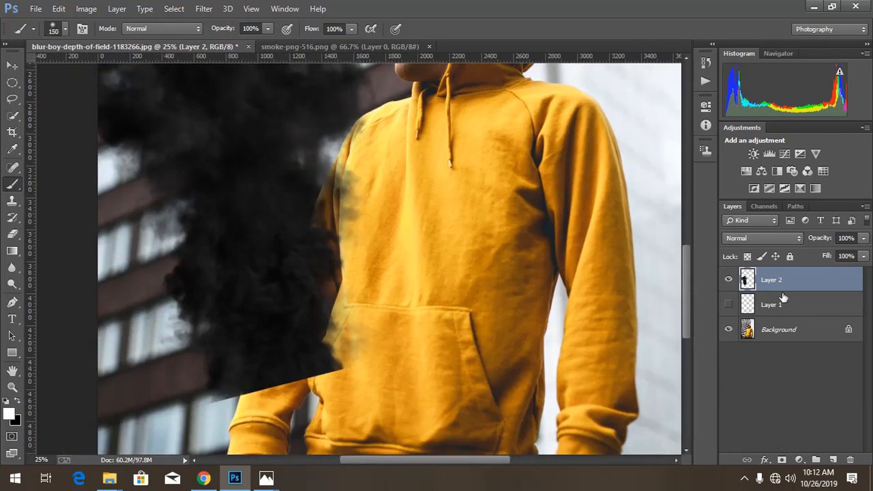
- Add a layer mask to the smoke layer and paint it black to clear the smoke off the hoodie's body and sleeve
{"action": "key", "text": "x"}
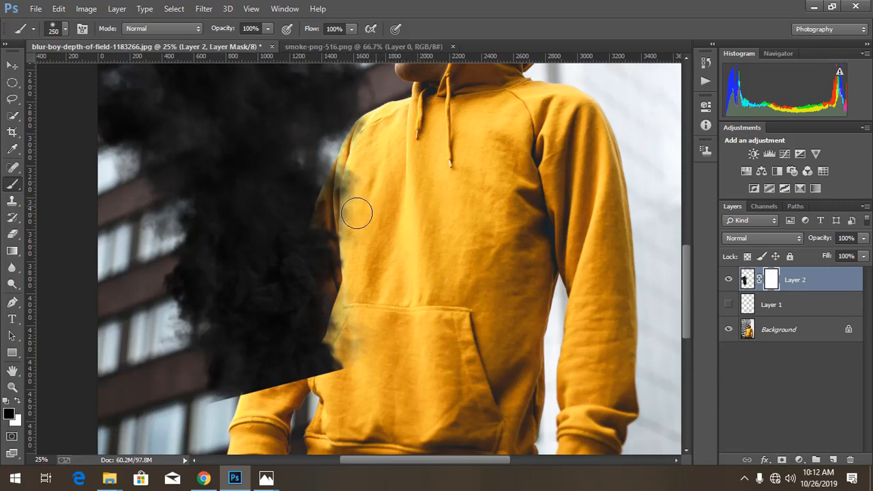
{"action": "left_click_drag", "start_coordinate": [357, 214], "coordinate": [350, 192]}
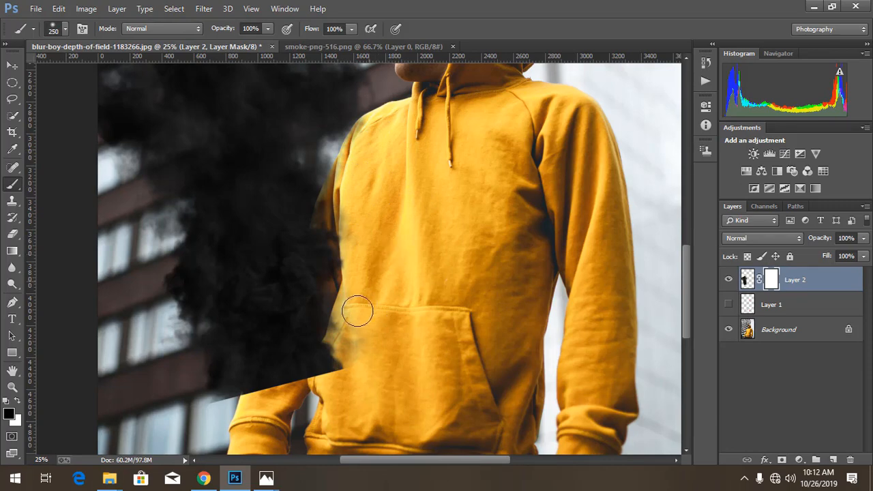
{"action": "mouse_move", "coordinate": [358, 312]}
{"action": "left_mouse_down"}
{"action": "mouse_move", "coordinate": [328, 293]}
{"action": "mouse_move", "coordinate": [330, 248]}
{"action": "left_mouse_up"}
{"action": "left_click_drag", "start_coordinate": [335, 320], "coordinate": [324, 356]}
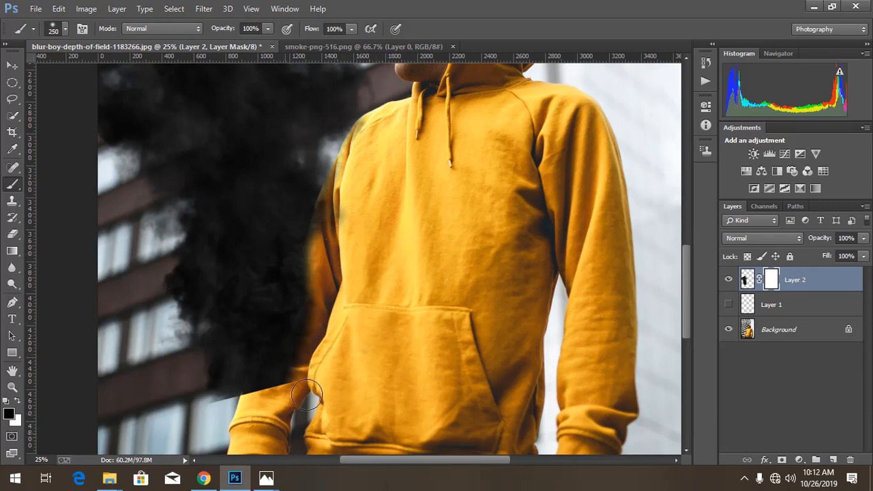
{"action": "mouse_move", "coordinate": [331, 382]}
{"action": "left_mouse_down"}
{"action": "mouse_move", "coordinate": [289, 419]}
{"action": "mouse_move", "coordinate": [304, 361]}
{"action": "mouse_move", "coordinate": [325, 326]}
{"action": "left_mouse_up"}
{"action": "mouse_move", "coordinate": [343, 260]}
{"action": "left_mouse_down"}
{"action": "mouse_move", "coordinate": [344, 312]}
{"action": "mouse_move", "coordinate": [308, 388]}
{"action": "mouse_move", "coordinate": [347, 485]}
{"action": "left_mouse_up"}
- Mask away the smoke's straight lower edge beside the sleeve with a 300 px black brush
{"action": "key", "text": "bracketleft"}
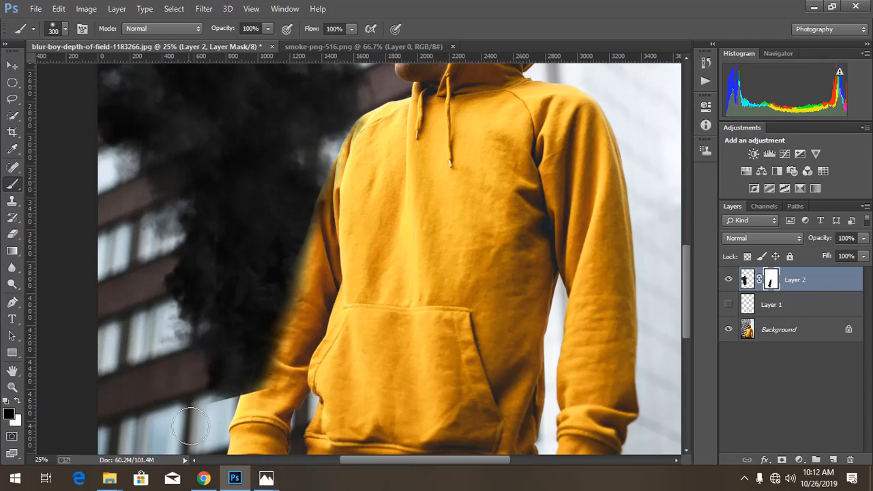
{"action": "mouse_move", "coordinate": [198, 405]}
{"action": "left_mouse_down"}
{"action": "mouse_move", "coordinate": [184, 423]}
{"action": "mouse_move", "coordinate": [101, 407]}
{"action": "left_mouse_up"}
{"action": "left_click_drag", "start_coordinate": [103, 333], "coordinate": [95, 446]}
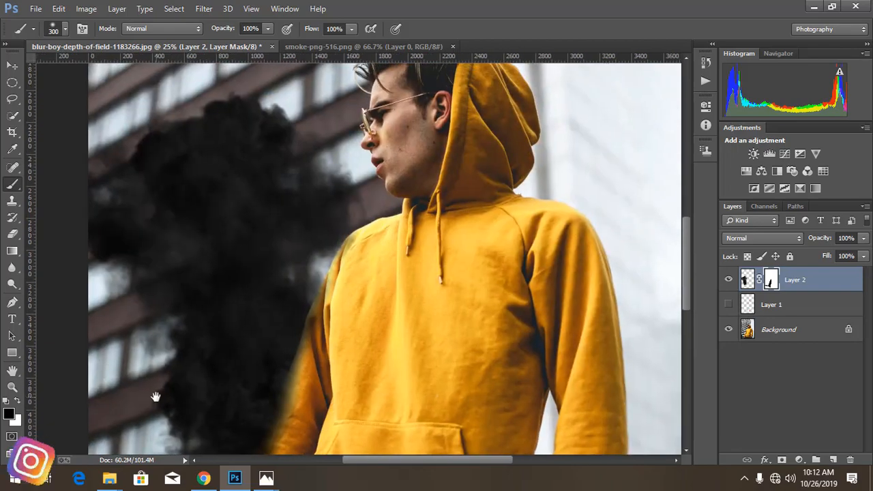
{"action": "mouse_move", "coordinate": [156, 397]}
{"action": "left_mouse_down"}
{"action": "mouse_move", "coordinate": [161, 376]}
{"action": "mouse_move", "coordinate": [141, 259]}
{"action": "left_mouse_up"}
{"action": "key", "text": "ctrl+minus"}
{"action": "key", "text": "ctrl+minus"}
{"action": "key", "text": "ctrl+minus"}
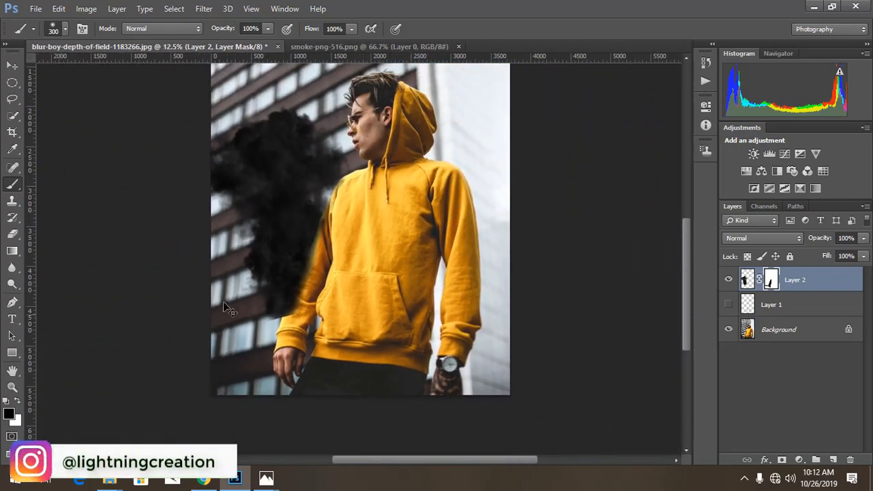
{"action": "key", "text": "ctrl+plus"}
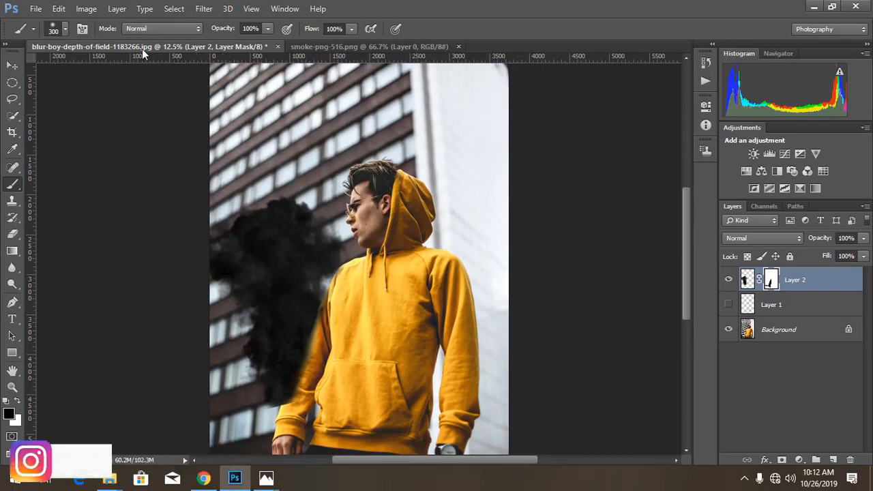
- Open the image "Arte y Diseño - Inspiración - Ilustradores #15-01" and copy its smoke skull into the yellow hoodie composite as a new layer
{"action": "left_click", "coordinate": [35, 9]}
{"action": "left_click", "coordinate": [58, 34]}
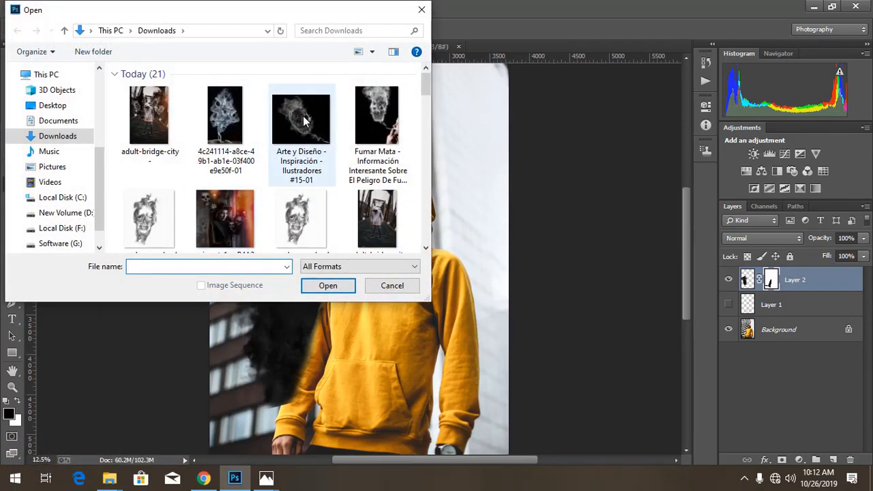
{"action": "double_click", "coordinate": [303, 128]}
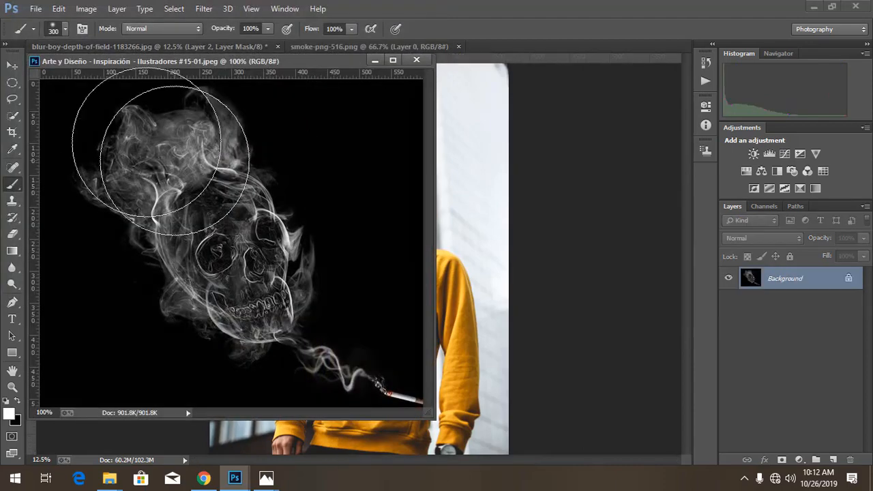
{"action": "left_click", "coordinate": [17, 67]}
{"action": "left_click_drag", "start_coordinate": [195, 203], "coordinate": [464, 146]}
{"action": "left_click_drag", "start_coordinate": [314, 59], "coordinate": [451, 48]}
{"action": "left_click", "coordinate": [164, 45]}
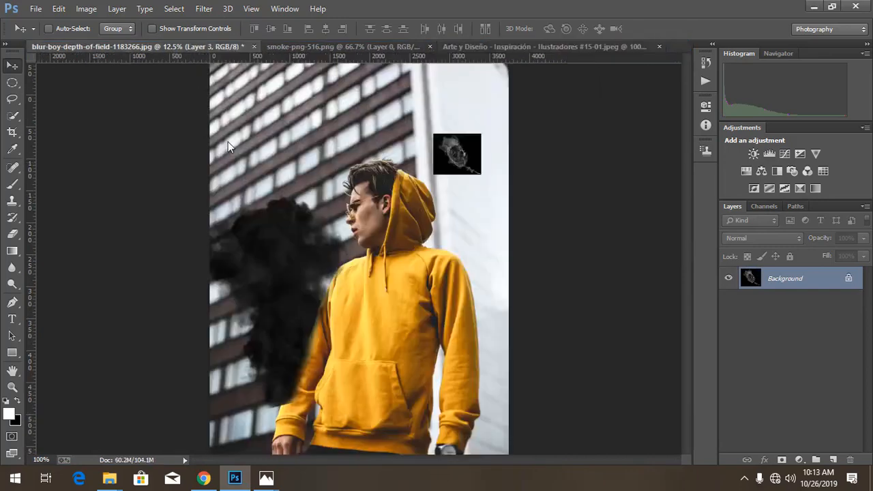
- Place the smoke skull over the black smoke beside the man and set its layer's blend mode to Screen
{"action": "left_click_drag", "start_coordinate": [452, 167], "coordinate": [261, 277]}
{"action": "left_click", "coordinate": [797, 240]}
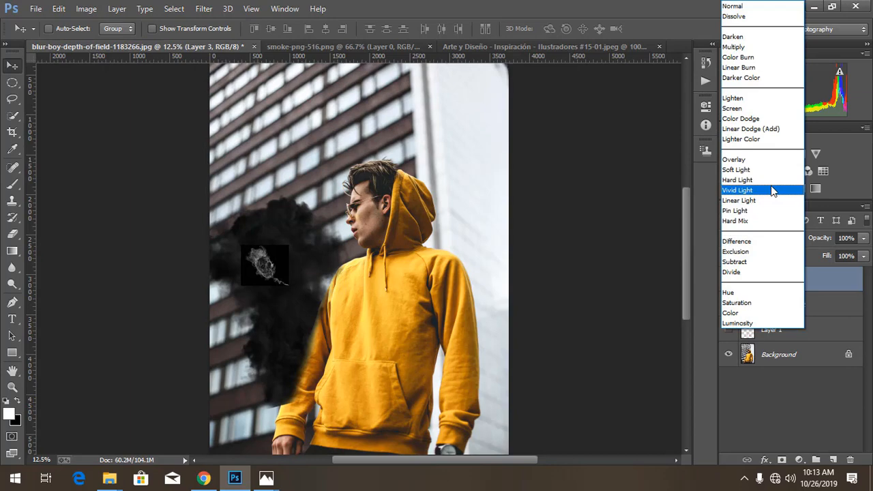
{"action": "left_click", "coordinate": [752, 112]}
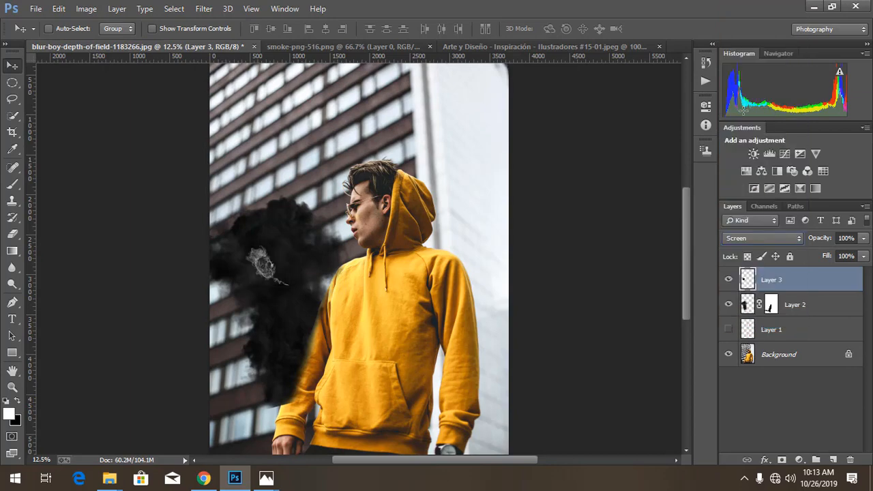
{"action": "key", "text": "ctrl+plus"}
{"action": "key", "text": "ctrl+t"}
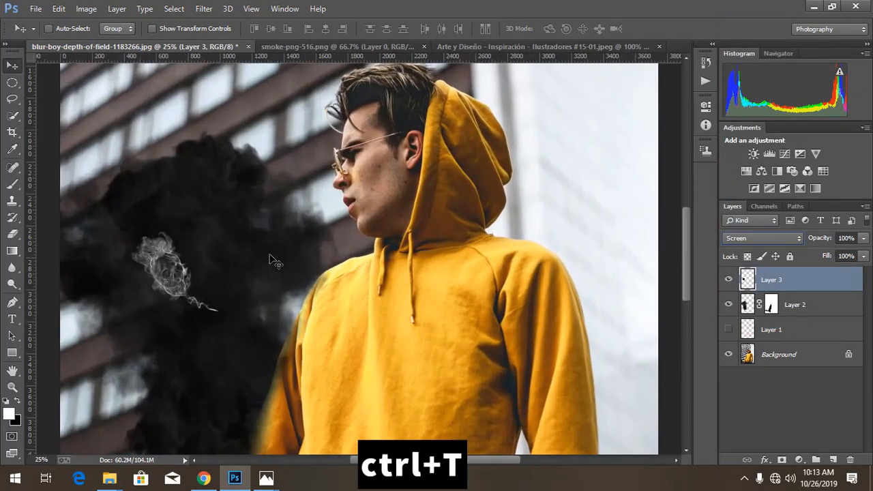
{"action": "left_click_drag", "start_coordinate": [214, 233], "coordinate": [277, 194]}
{"action": "left_click_drag", "start_coordinate": [286, 187], "coordinate": [289, 182]}
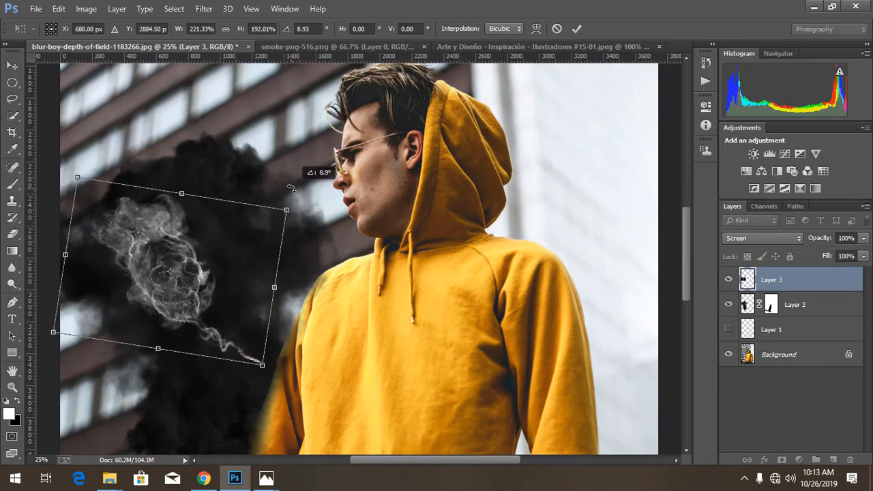
{"action": "key", "text": "ctrl+z"}
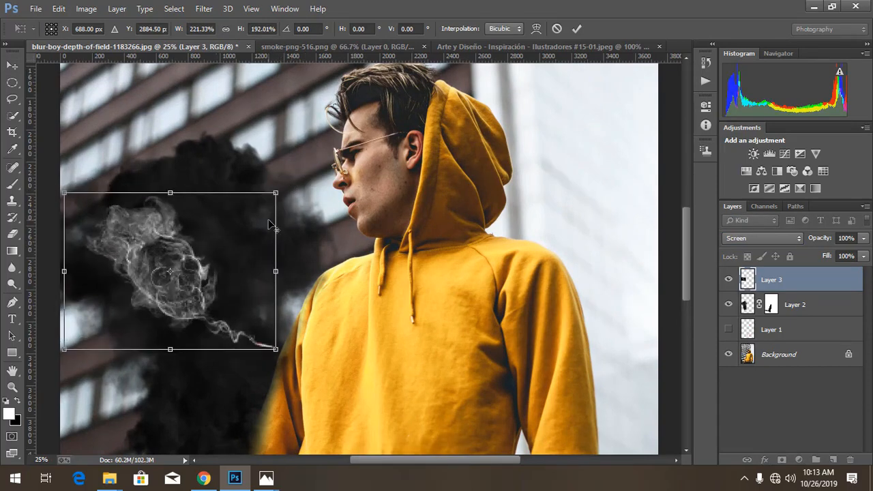
{"action": "left_click", "coordinate": [557, 29]}
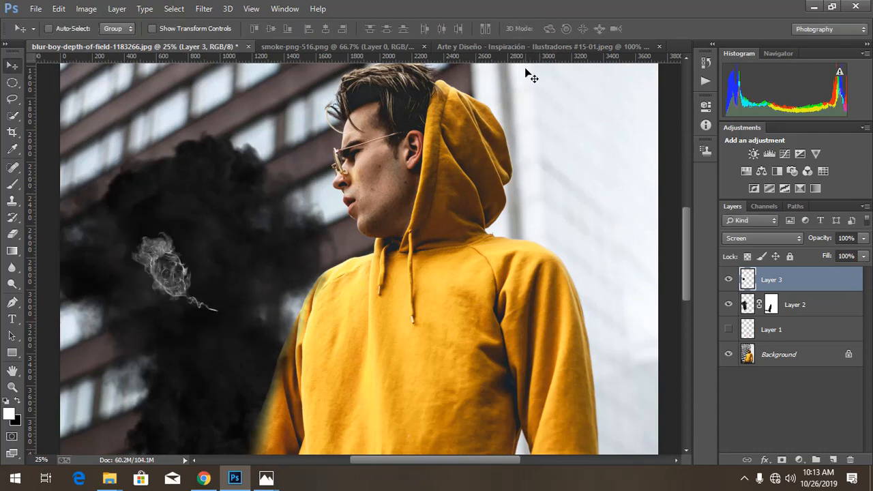
- Scale the smoke skull to about 284%, rotate it about 27.1° and place it over the black smoke facing the man
{"action": "key", "text": "ctrl+t"}
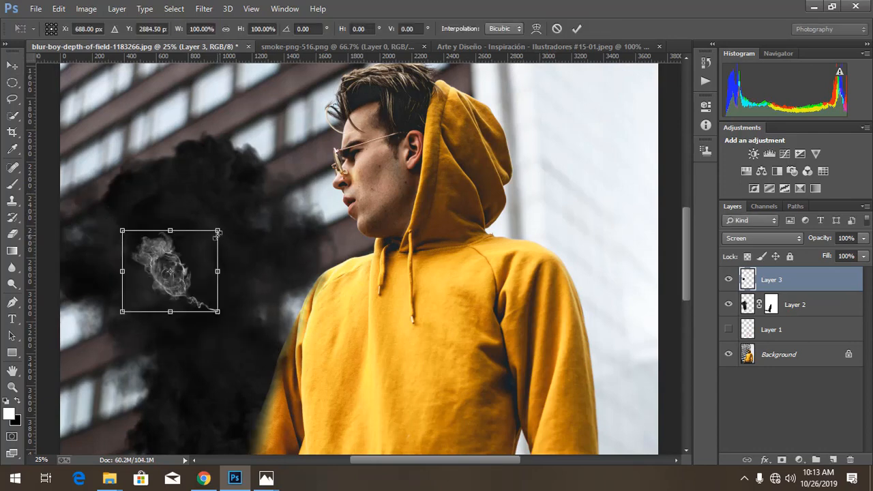
{"action": "left_click_drag", "start_coordinate": [217, 230], "coordinate": [320, 204]}
{"action": "left_click_drag", "start_coordinate": [227, 306], "coordinate": [217, 318]}
{"action": "left_click_drag", "start_coordinate": [314, 217], "coordinate": [288, 260]}
{"action": "left_click_drag", "start_coordinate": [233, 295], "coordinate": [250, 249]}
{"action": "left_click_drag", "start_coordinate": [328, 203], "coordinate": [352, 193]}
{"action": "left_click_drag", "start_coordinate": [251, 298], "coordinate": [260, 309]}
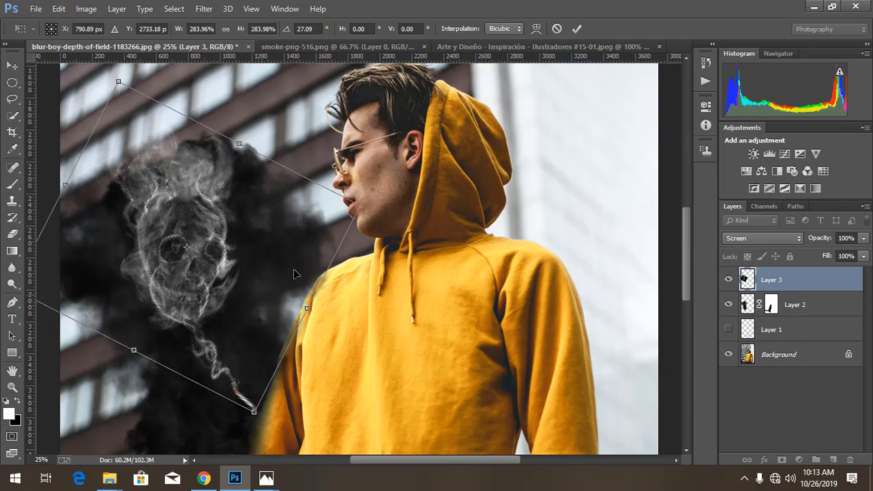
{"action": "left_click", "coordinate": [576, 28]}
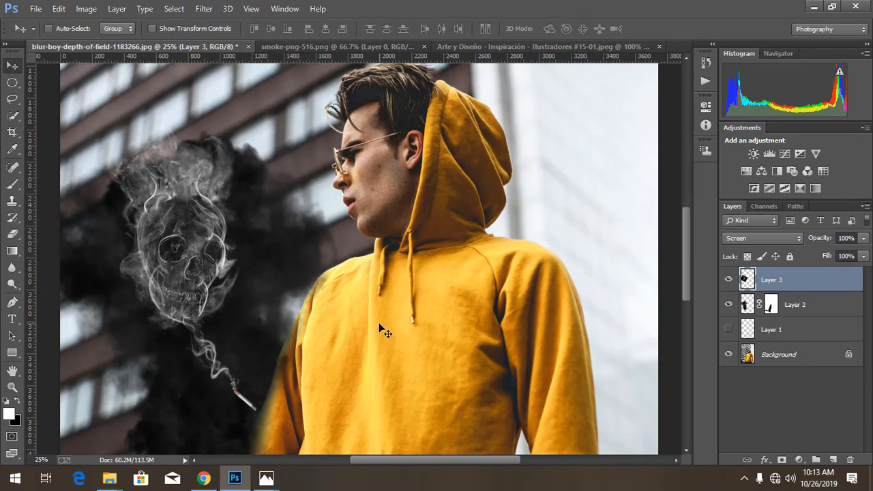
- Erase the cigarette at the end of the skull's smoke trail with a 200 px Eraser at 0% hardness
{"action": "key", "text": "ctrl+plus"}
{"action": "left_click_drag", "start_coordinate": [307, 307], "coordinate": [395, 143]}
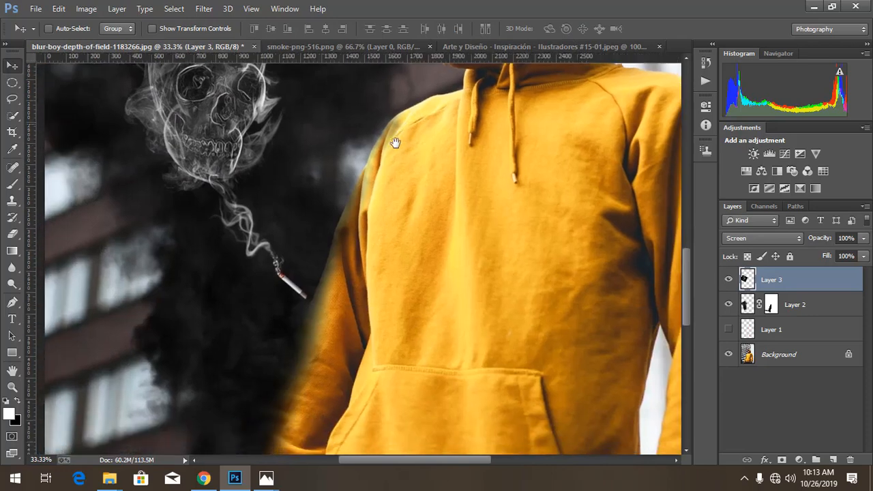
{"action": "left_click", "coordinate": [12, 234]}
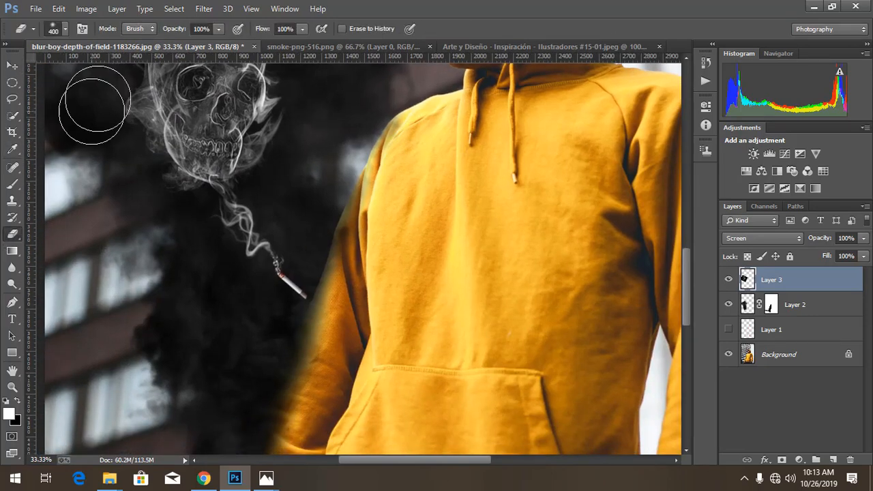
{"action": "left_click", "coordinate": [64, 29]}
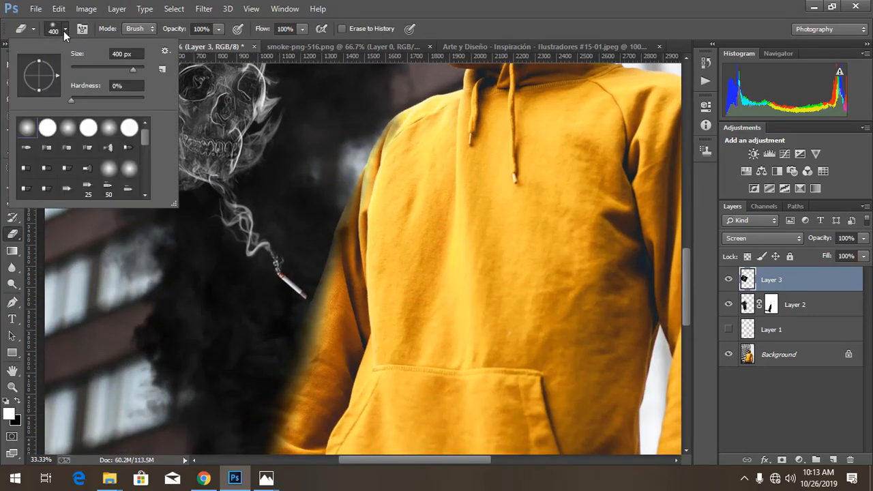
{"action": "left_click", "coordinate": [65, 29]}
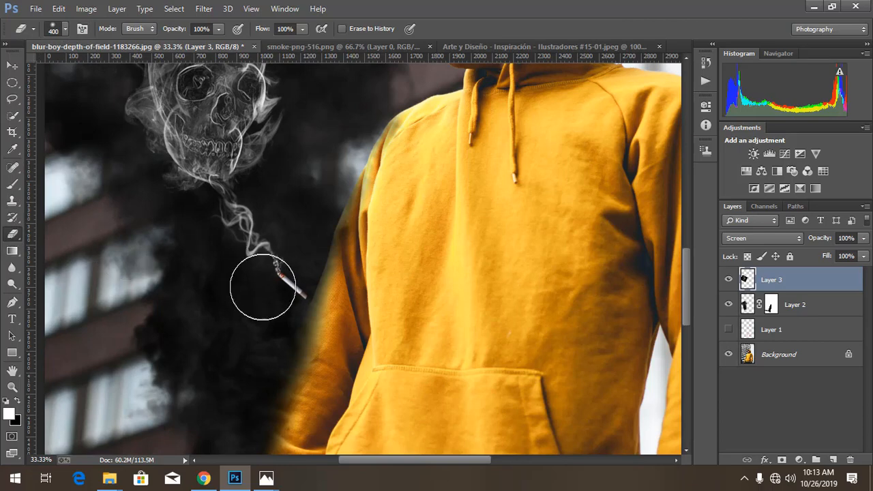
{"action": "key", "text": "bracketleft"}
{"action": "key", "text": "bracketleft"}
{"action": "mouse_move", "coordinate": [302, 315]}
{"action": "left_mouse_down"}
{"action": "mouse_move", "coordinate": [309, 291]}
{"action": "mouse_move", "coordinate": [284, 290]}
{"action": "mouse_move", "coordinate": [313, 327]}
{"action": "left_mouse_up"}
- Move the smoke skull slightly closer to the man, keeping it over the black smoke
{"action": "key", "text": "ctrl+minus"}
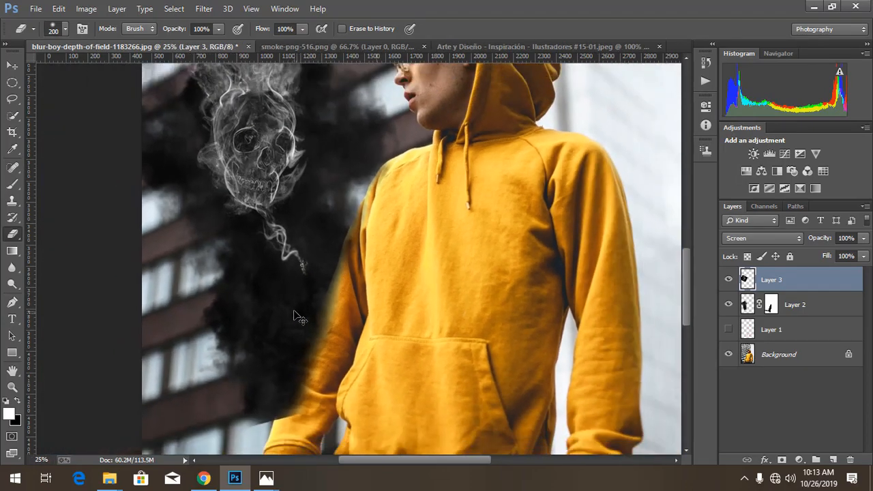
{"action": "key", "text": "ctrl+minus"}
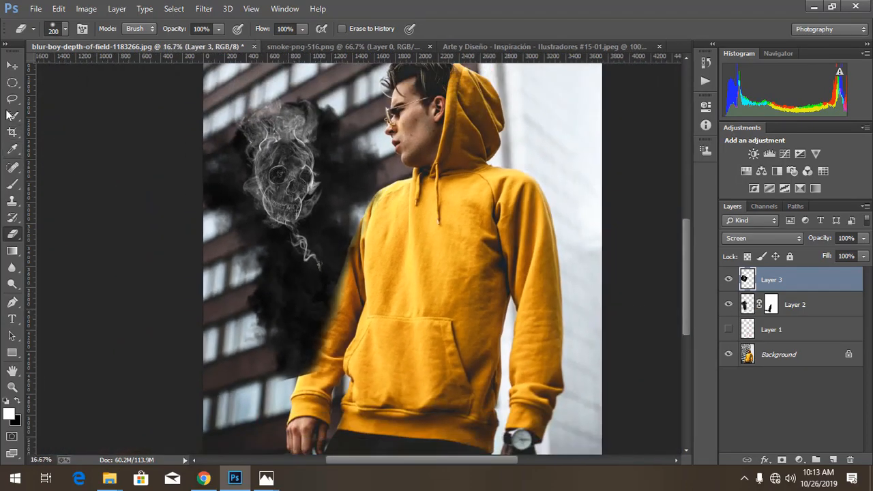
{"action": "left_click", "coordinate": [12, 65]}
{"action": "left_click_drag", "start_coordinate": [288, 208], "coordinate": [305, 211]}
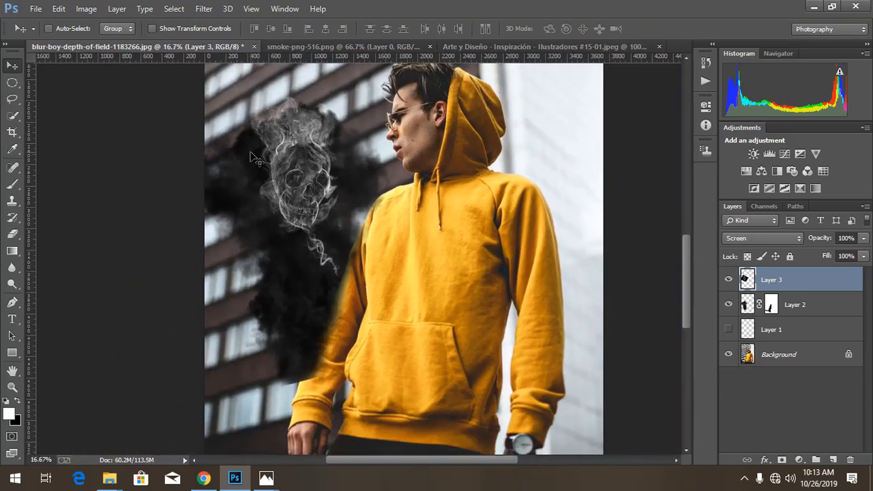
- Open the image "4c241114-a8ce-49b1-ab1e-03f400e9e50f-01", copy its cluster of smoke skulls below the large skull in the composite, and close the source
{"action": "left_click", "coordinate": [37, 9]}
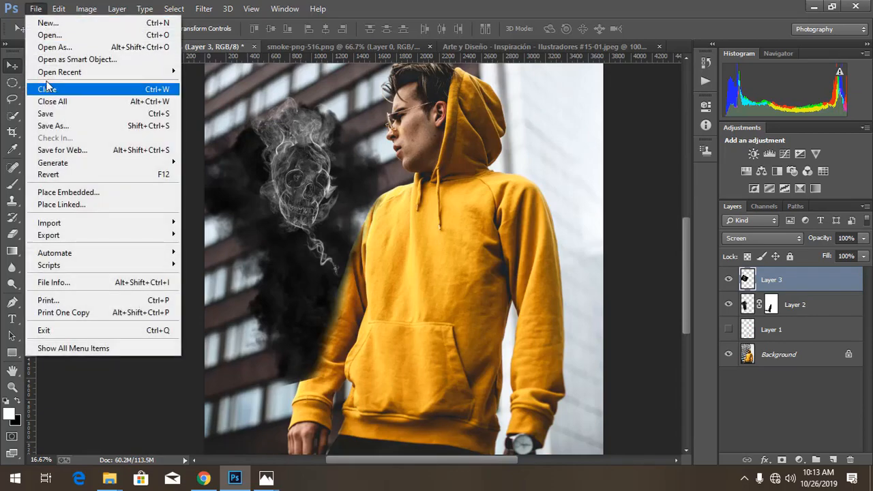
{"action": "left_click", "coordinate": [48, 35]}
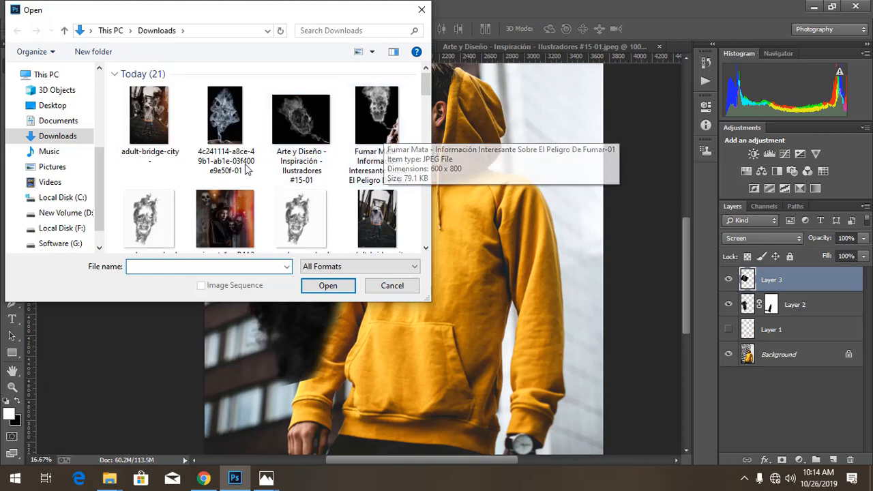
{"action": "double_click", "coordinate": [232, 133]}
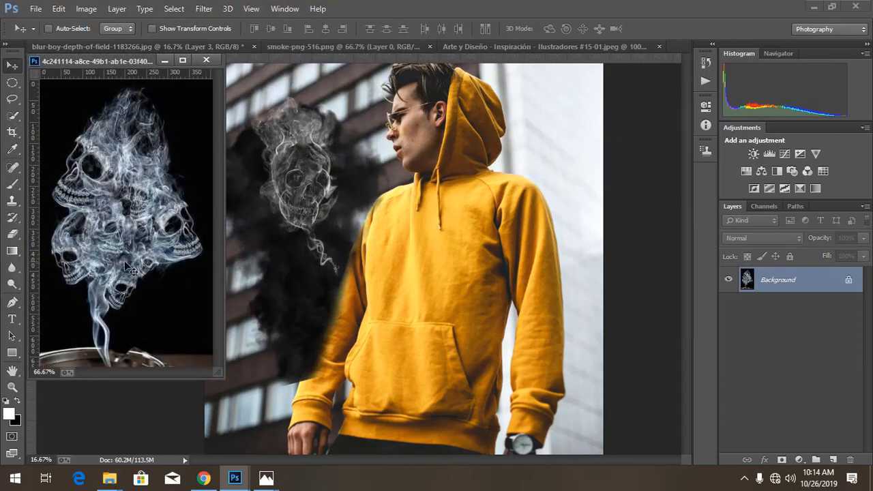
{"action": "left_click_drag", "start_coordinate": [111, 270], "coordinate": [283, 302]}
{"action": "left_click", "coordinate": [206, 60]}
- Scale the skull cluster to about 192%, rotate it about -20.1° beneath the large skull, and set its blend mode to Screen
{"action": "key", "text": "ctrl+t"}
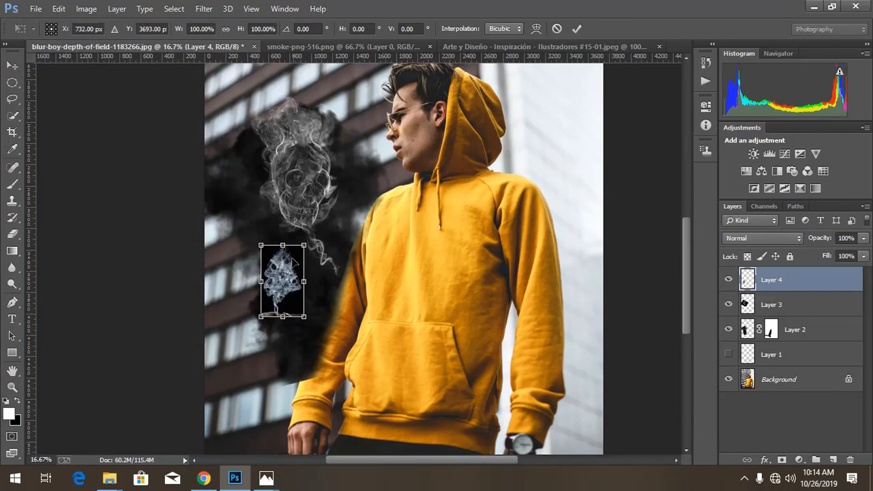
{"action": "left_click_drag", "start_coordinate": [304, 245], "coordinate": [316, 208]}
{"action": "mouse_move", "coordinate": [300, 325]}
{"action": "left_mouse_down"}
{"action": "mouse_move", "coordinate": [322, 299]}
{"action": "mouse_move", "coordinate": [339, 310]}
{"action": "mouse_move", "coordinate": [345, 331]}
{"action": "mouse_move", "coordinate": [375, 336]}
{"action": "mouse_move", "coordinate": [303, 330]}
{"action": "left_mouse_up"}
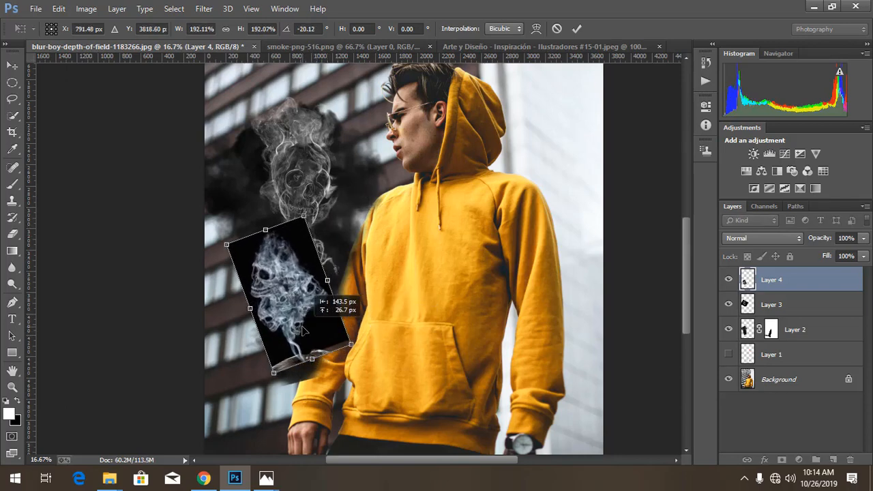
{"action": "left_click", "coordinate": [577, 29]}
{"action": "left_click", "coordinate": [790, 238]}
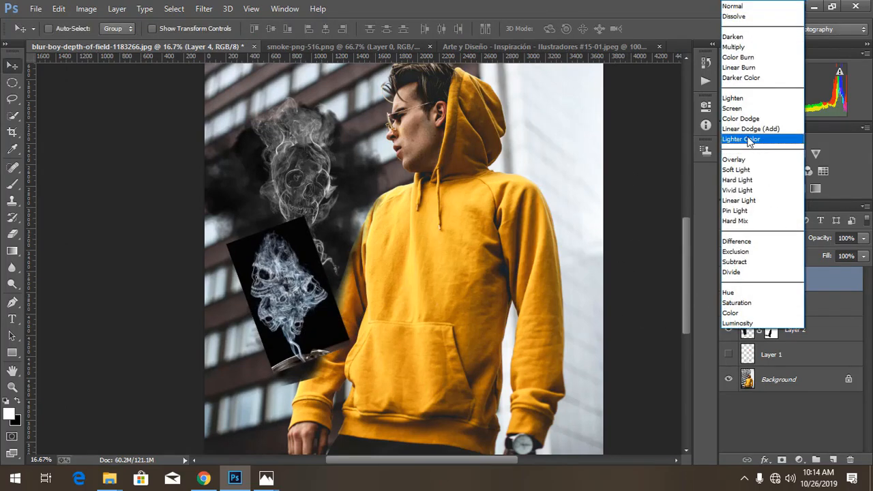
{"action": "left_click", "coordinate": [741, 110]}
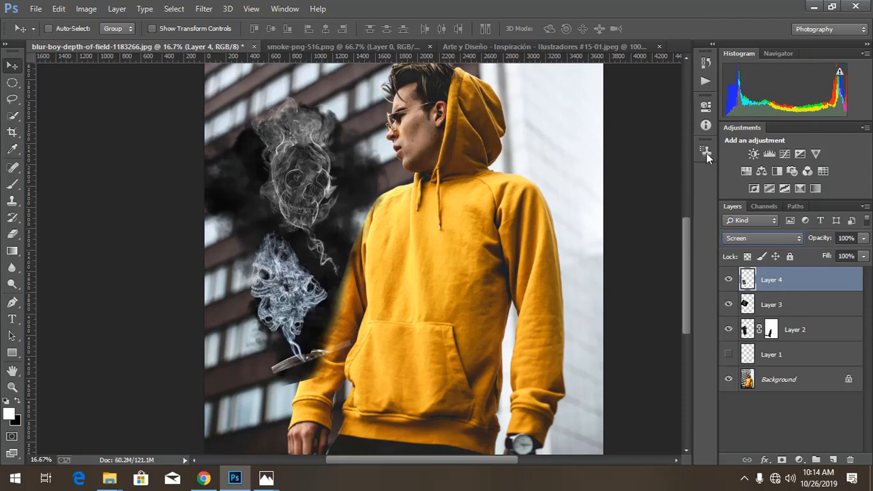
- Erase the ashtray below the skull cluster with the 200 px Eraser and lower the layer's opacity to 87%
{"action": "left_click", "coordinate": [13, 233]}
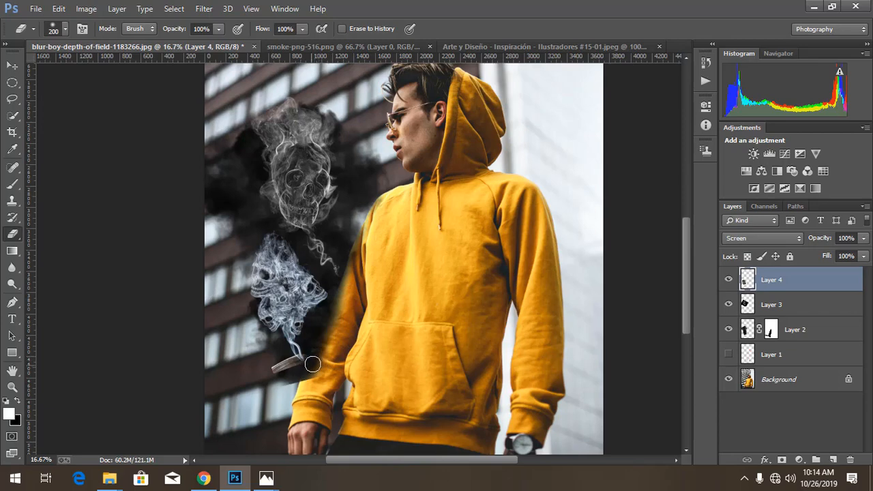
{"action": "left_click_drag", "start_coordinate": [313, 364], "coordinate": [277, 364]}
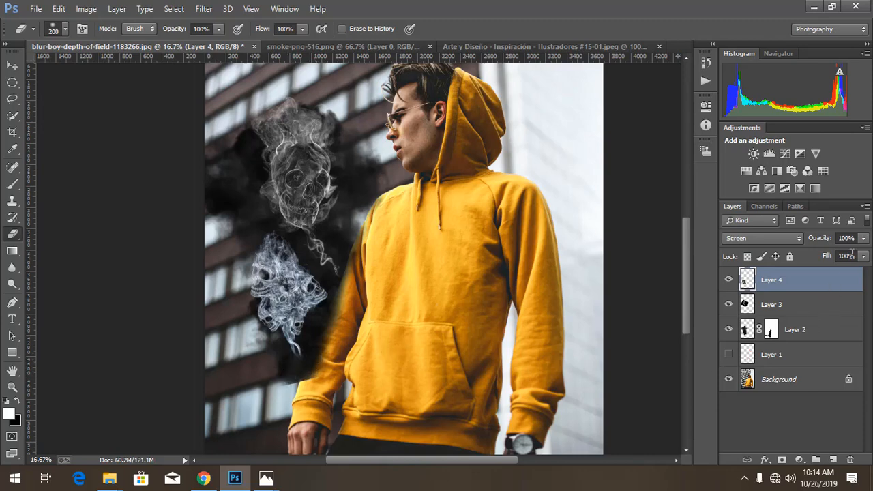
{"action": "left_click_drag", "start_coordinate": [862, 242], "coordinate": [851, 255]}
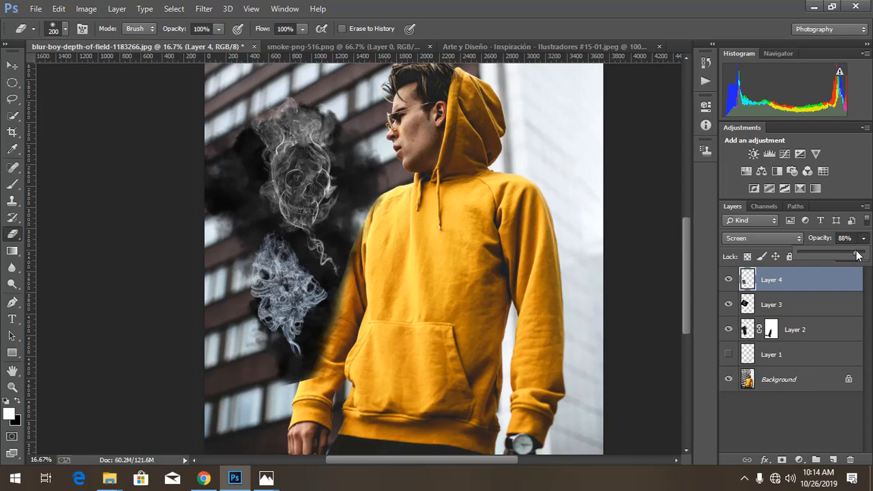
{"action": "left_click", "coordinate": [757, 401]}
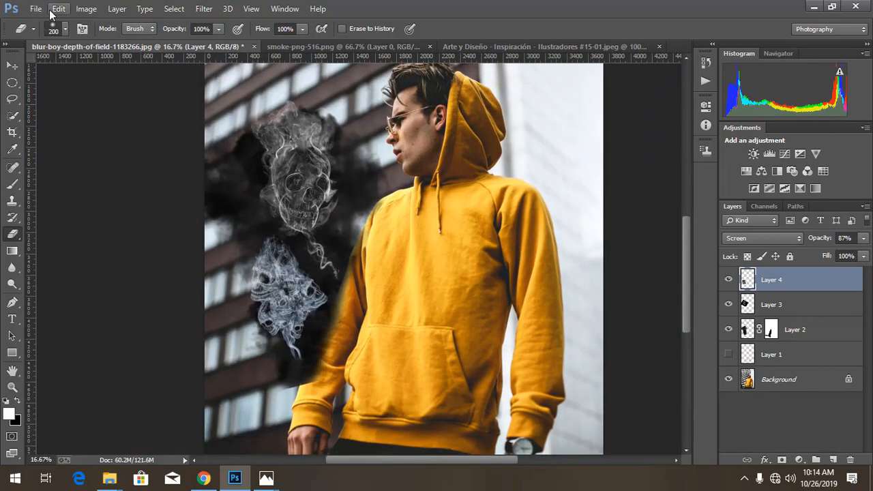
- Open "searchpng.com-black-smoke-png-image-free-download.png", copy its black smoke into the composite near the man's face and shoulder, and close the source
{"action": "left_click", "coordinate": [35, 8]}
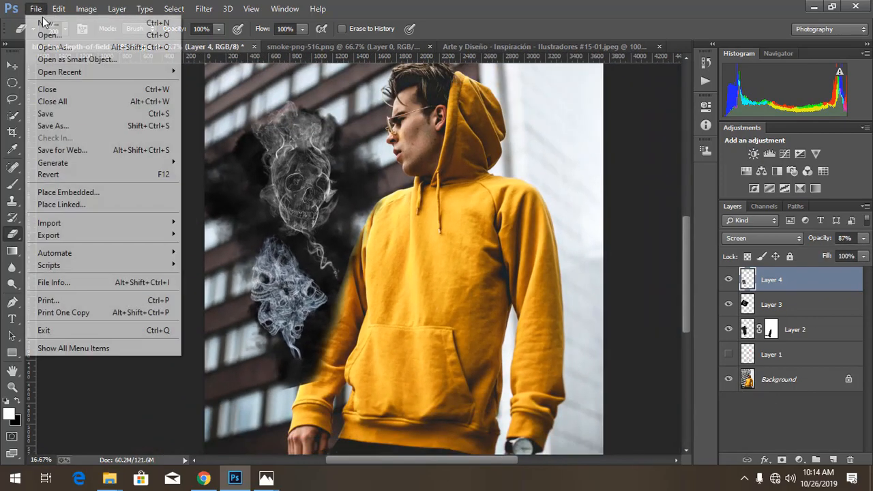
{"action": "left_click", "coordinate": [43, 32]}
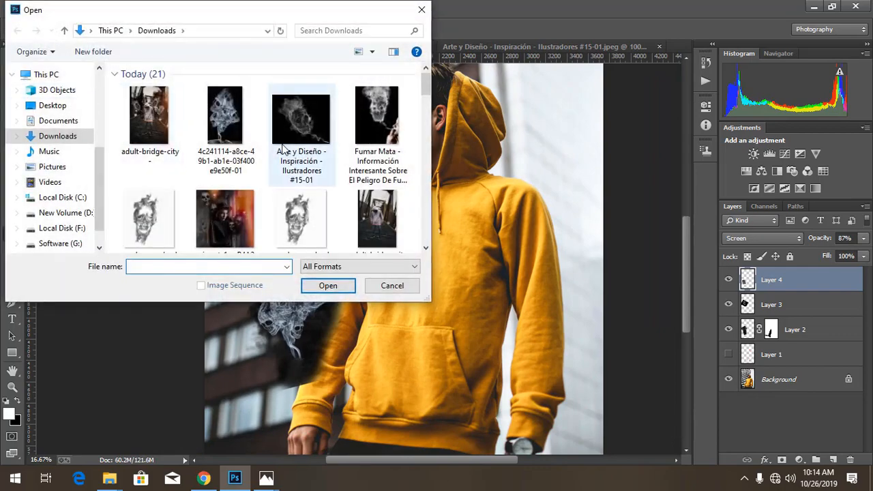
{"action": "scroll", "coordinate": [268, 156], "scroll_direction": "down", "scroll_amount": 5}
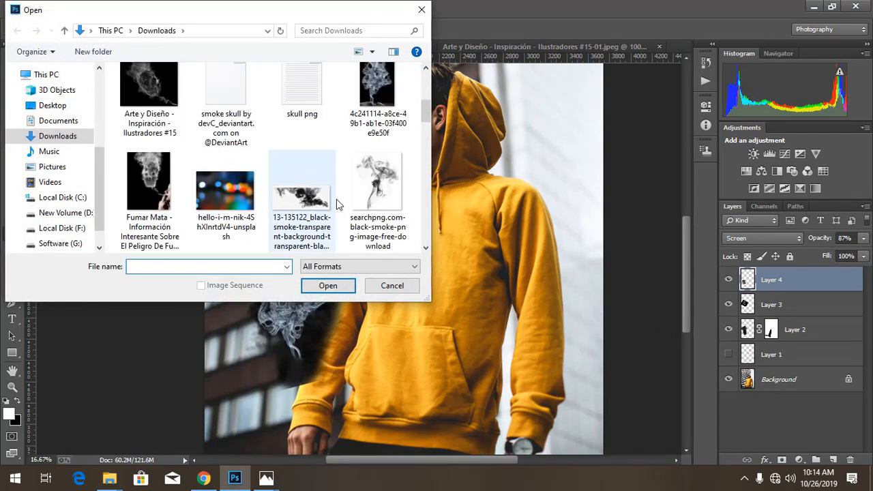
{"action": "scroll", "coordinate": [341, 198], "scroll_direction": "down", "scroll_amount": 3}
{"action": "double_click", "coordinate": [387, 88]}
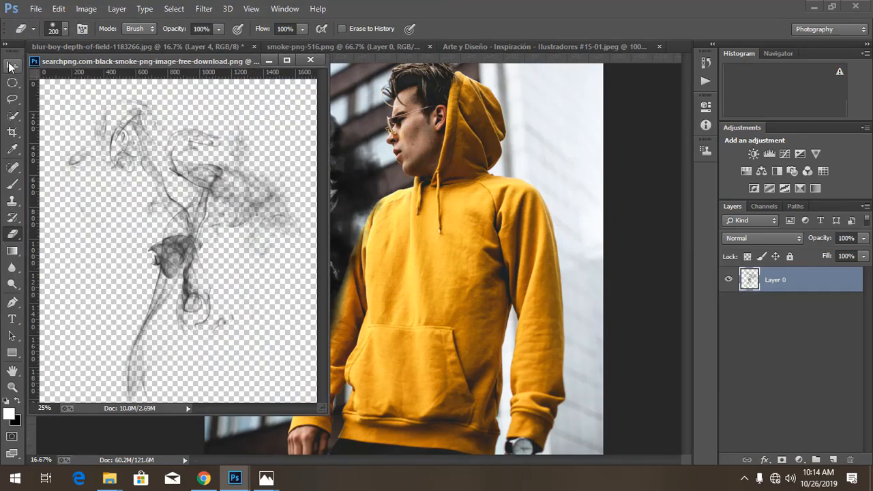
{"action": "left_click", "coordinate": [11, 66]}
{"action": "left_click_drag", "start_coordinate": [243, 251], "coordinate": [341, 142]}
{"action": "left_click", "coordinate": [311, 61]}
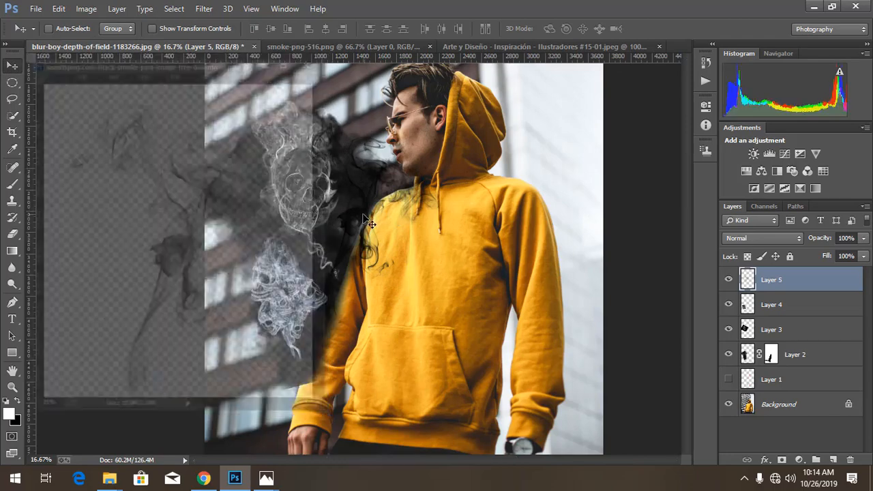
- Reorder the wispy black smoke layer directly above Layer 2 and position the smoke behind the skull cluster
{"action": "left_click_drag", "start_coordinate": [351, 195], "coordinate": [341, 215]}
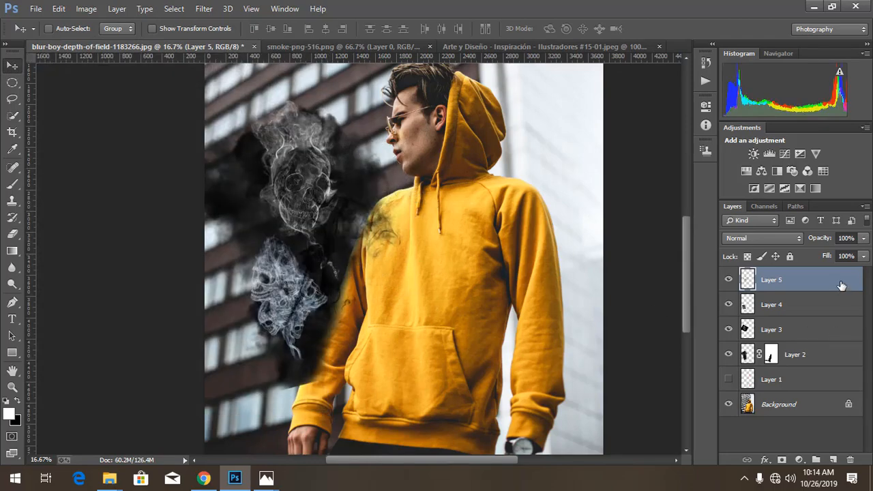
{"action": "left_click_drag", "start_coordinate": [841, 285], "coordinate": [815, 342]}
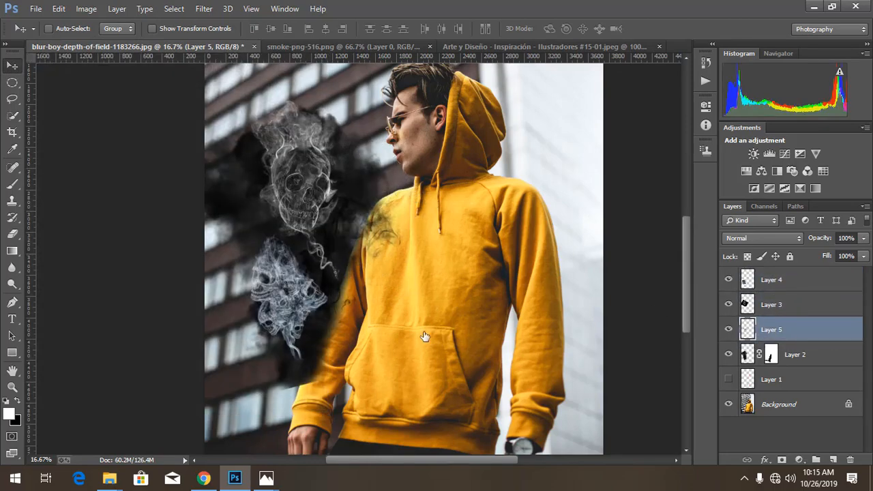
{"action": "left_click_drag", "start_coordinate": [332, 249], "coordinate": [278, 274]}
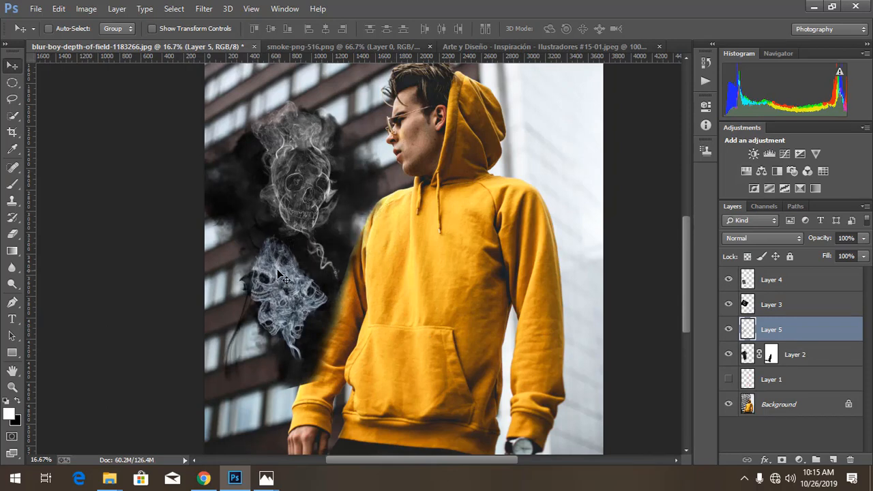
- Rotate the wispy black smoke with Free Transform and place it behind the skull cluster, reaching the photo's edge
{"action": "key", "text": "ctrl+t"}
{"action": "left_click_drag", "start_coordinate": [366, 159], "coordinate": [223, 118]}
{"action": "left_click_drag", "start_coordinate": [276, 361], "coordinate": [261, 382]}
{"action": "left_click", "coordinate": [576, 29]}
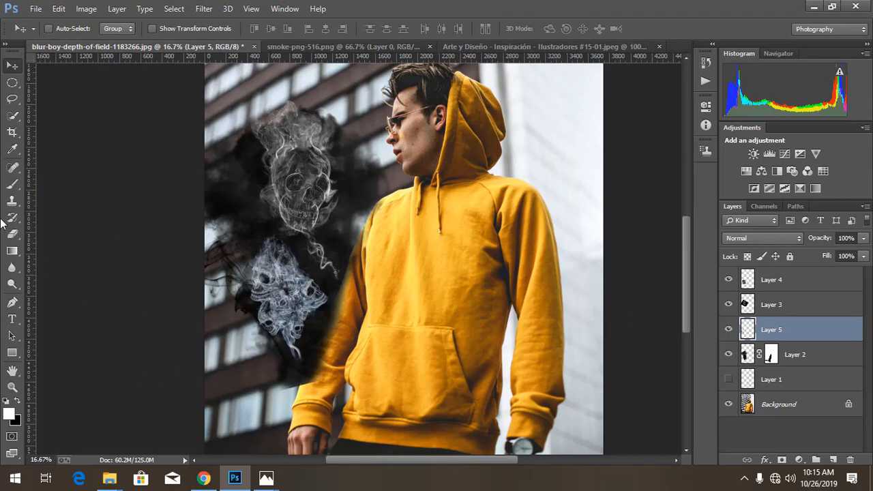
- Mask the black smoke off the lower sleeve by painting black on Layer 2's mask with a 300 px brush
{"action": "left_click", "coordinate": [12, 234]}
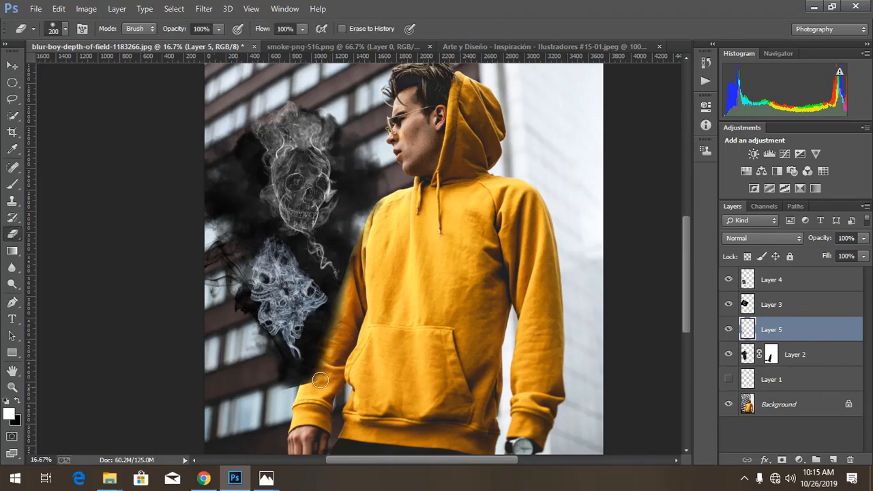
{"action": "left_click", "coordinate": [771, 354]}
{"action": "left_click", "coordinate": [13, 184]}
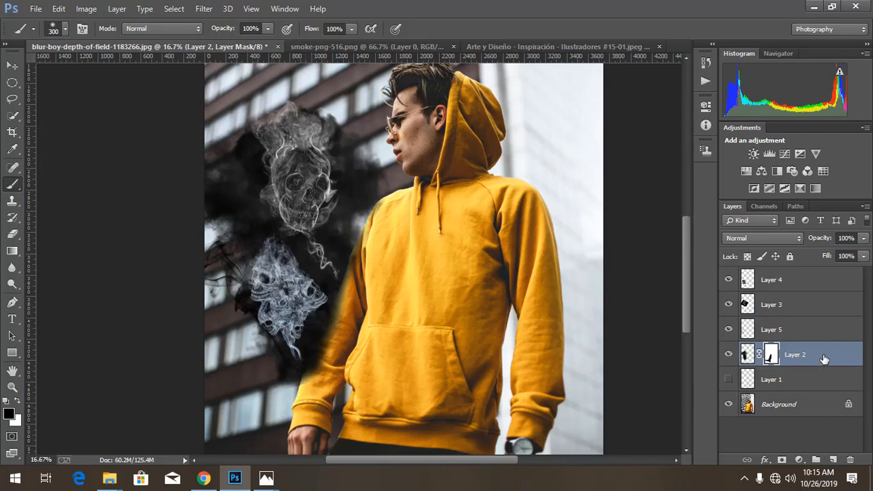
- Duplicate the wispy black smoke on Layer 5 and move the copy up behind the top of the large skull
{"action": "left_click", "coordinate": [784, 333]}
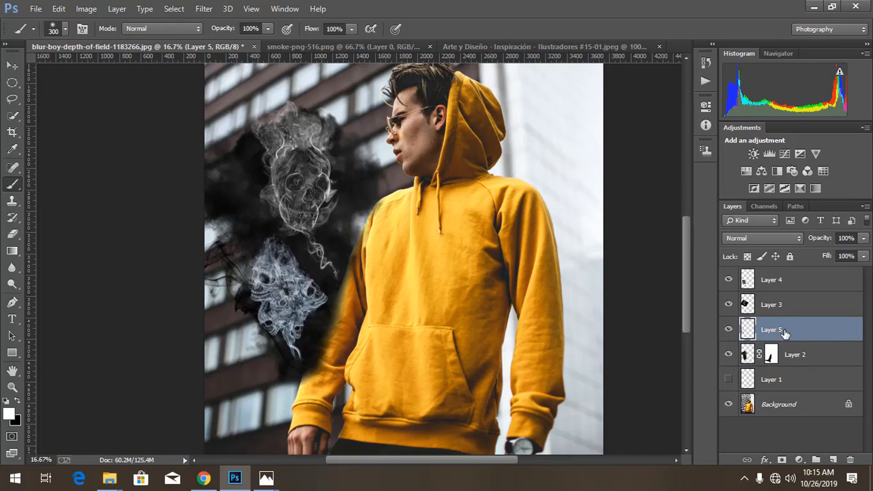
{"action": "key", "text": "ctrl+j"}
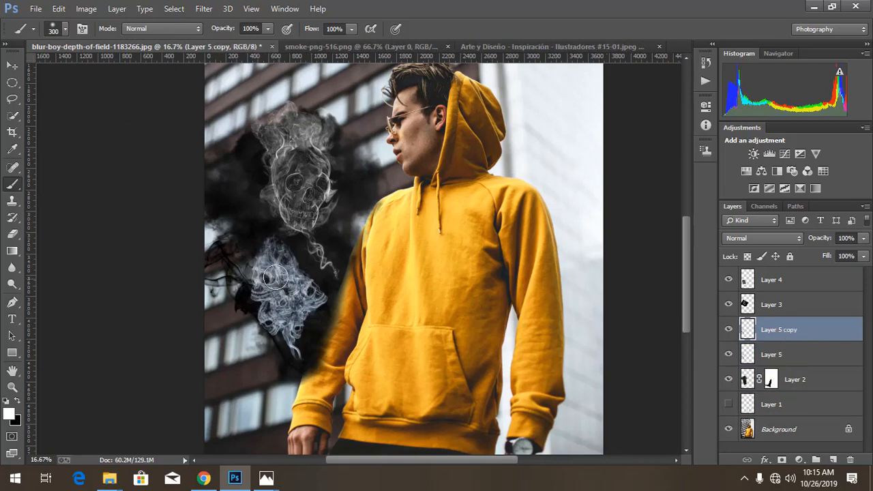
{"action": "left_click", "coordinate": [12, 64]}
{"action": "left_click_drag", "start_coordinate": [255, 275], "coordinate": [285, 140]}
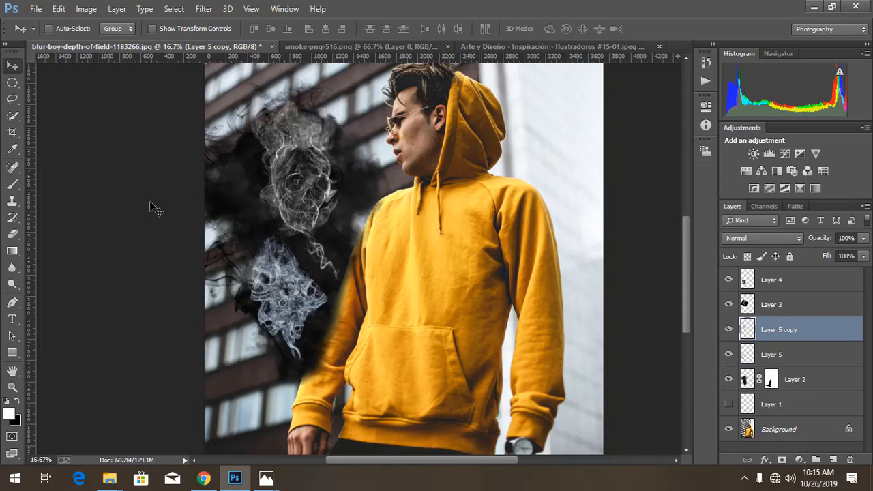
- Examine how the smoke and skulls blend in the composite, both up close and across the whole image
{"action": "key", "text": "ctrl+minus"}
{"action": "key", "text": "ctrl+minus"}
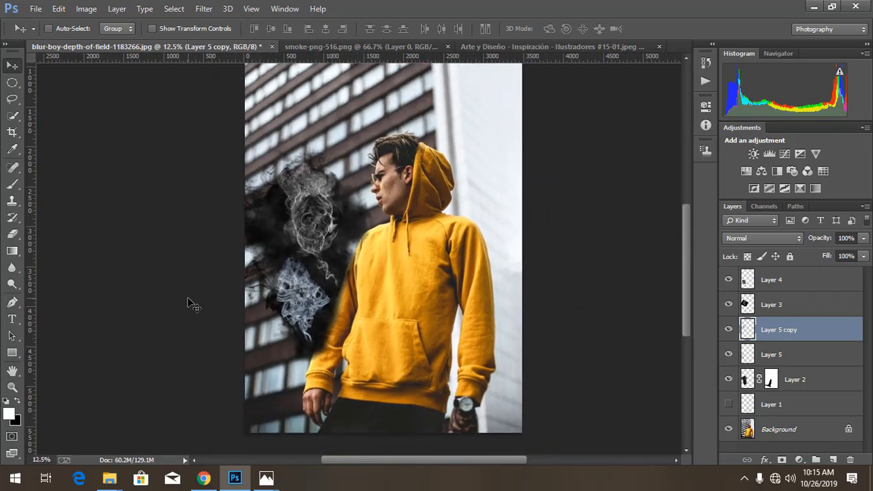
{"action": "key", "text": "ctrl+plus"}
{"action": "key", "text": "ctrl+plus"}
{"action": "key", "text": "ctrl+minus"}
{"action": "key", "text": "ctrl+minus"}
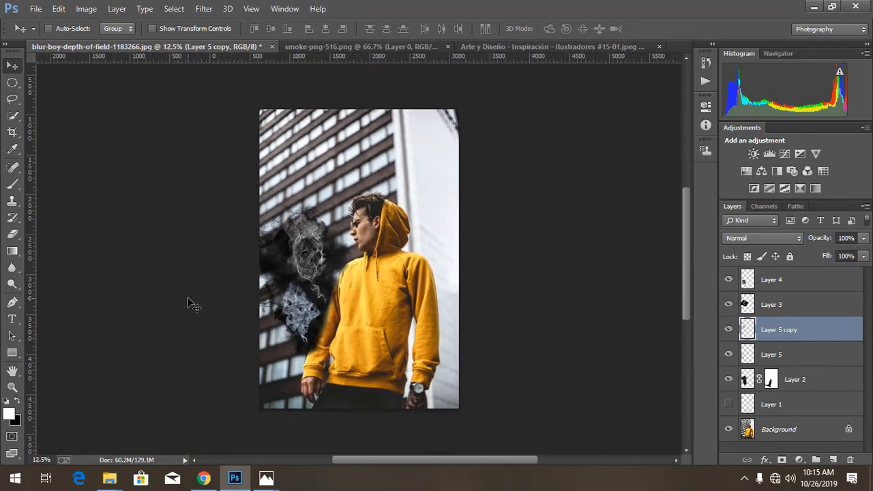
{"action": "key", "text": "ctrl+plus"}
{"action": "key", "text": "ctrl+plus"}
{"action": "key", "text": "ctrl+minus"}
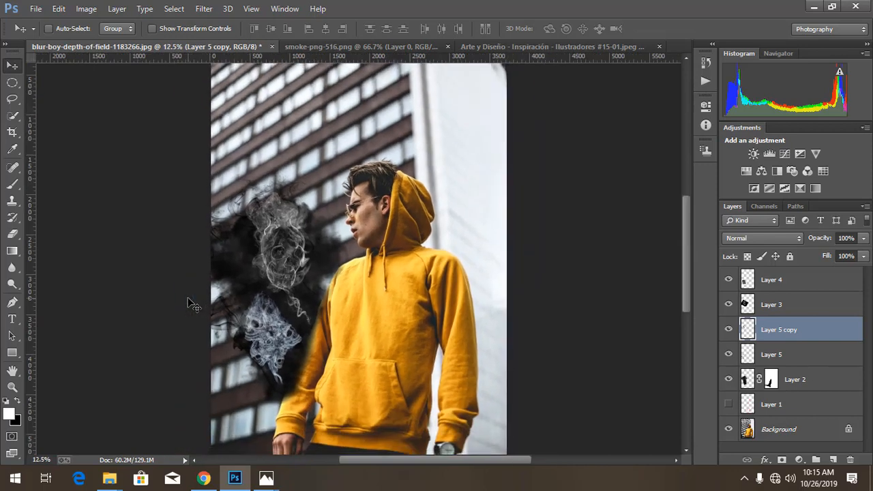
{"action": "key", "text": "ctrl+minus"}
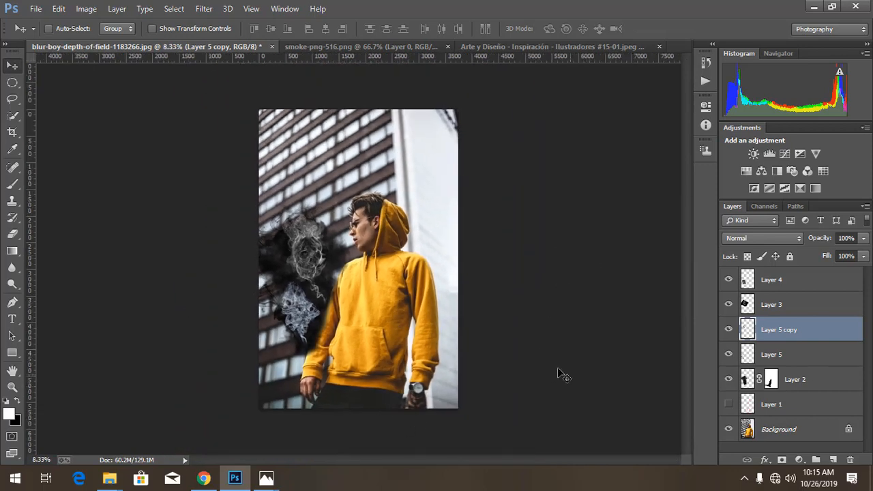
- Open "searchpng.com-black-smoke-png-images-free-download", copy its smoke above Layer 4 behind the man's hood and shoulder, and close the source
{"action": "left_click", "coordinate": [799, 285]}
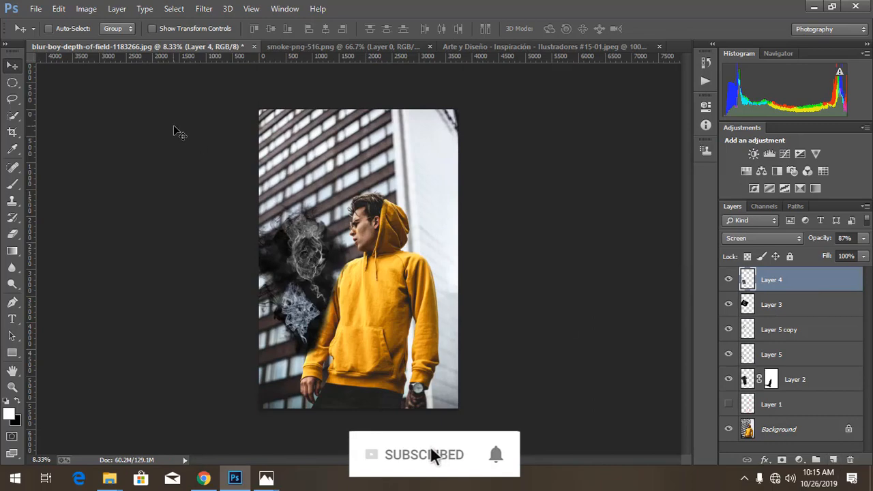
{"action": "left_click", "coordinate": [35, 8]}
{"action": "left_click", "coordinate": [154, 34]}
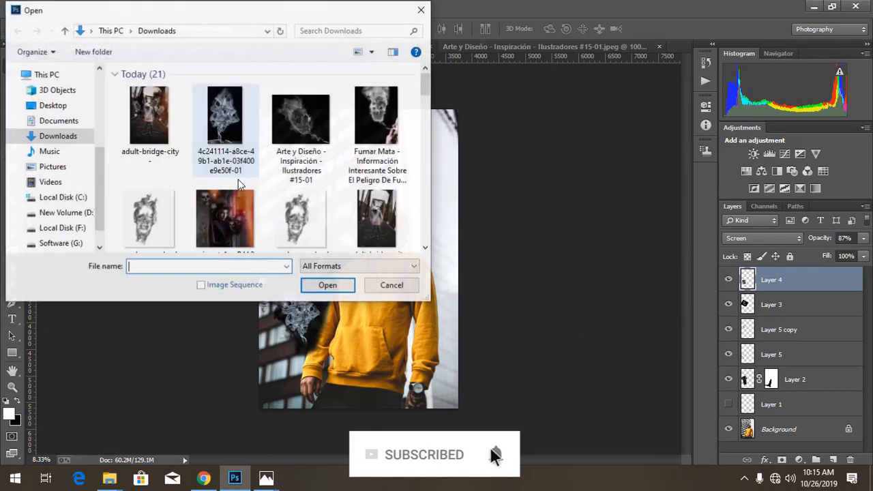
{"action": "scroll", "coordinate": [269, 154], "scroll_direction": "down", "scroll_amount": 8}
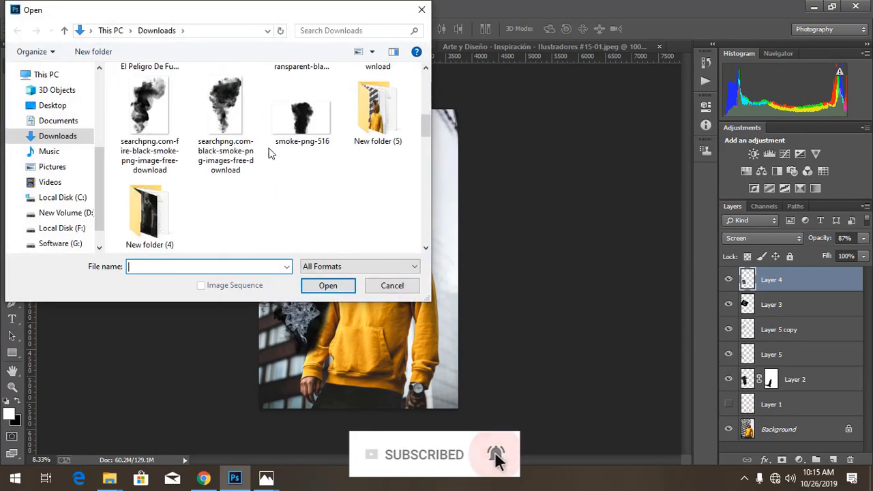
{"action": "scroll", "coordinate": [269, 154], "scroll_direction": "up", "scroll_amount": 2}
{"action": "double_click", "coordinate": [223, 197]}
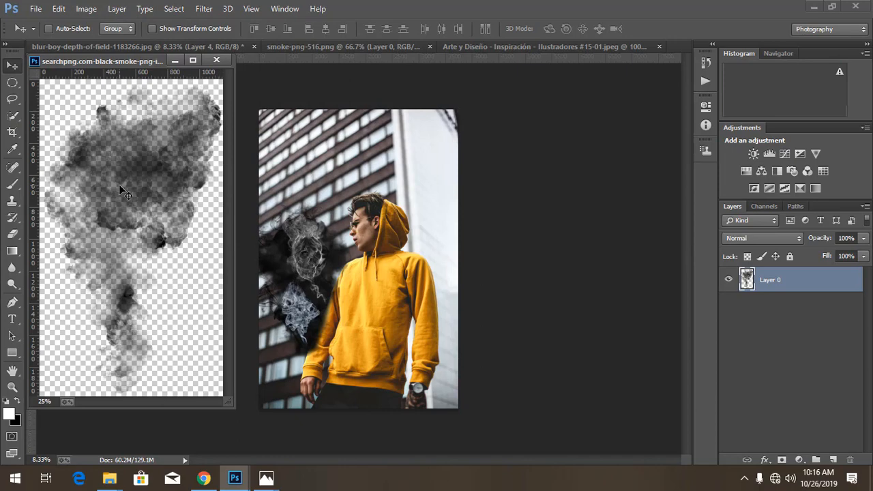
{"action": "left_click_drag", "start_coordinate": [122, 191], "coordinate": [437, 233]}
{"action": "left_click", "coordinate": [217, 61]}
- Scale the black smoke behind the hood to about 131% and lower it slightly
{"action": "key", "text": "ctrl+t"}
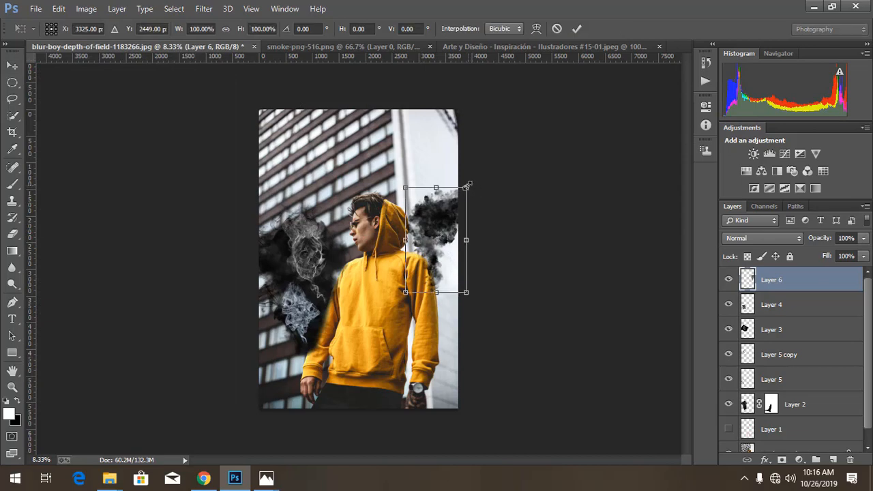
{"action": "left_click_drag", "start_coordinate": [467, 185], "coordinate": [478, 169]}
{"action": "left_click_drag", "start_coordinate": [466, 225], "coordinate": [465, 227]}
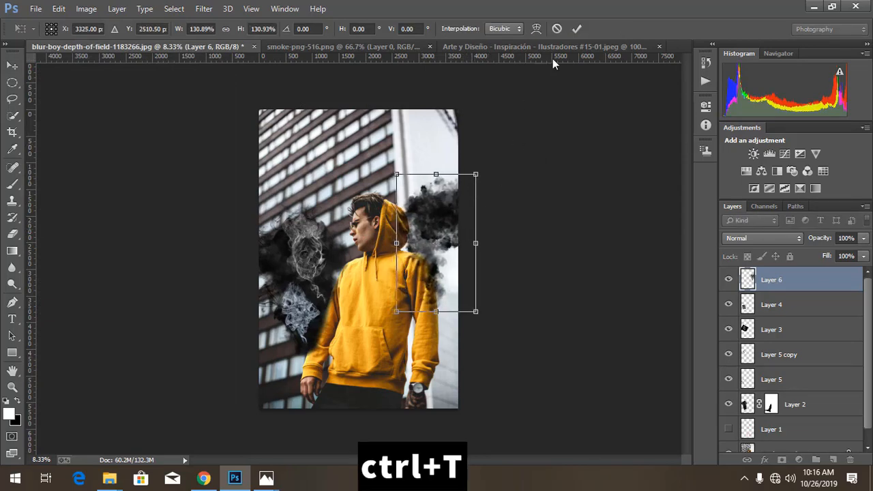
{"action": "left_click", "coordinate": [576, 28]}
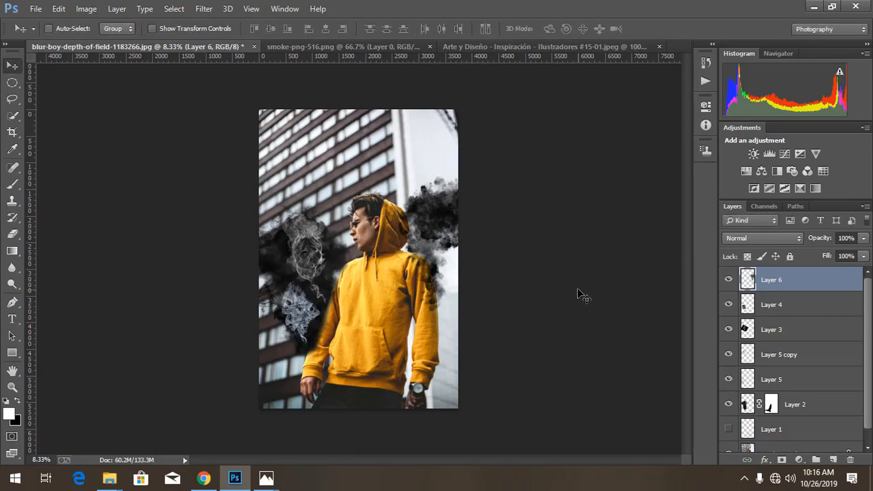
- Erase the black smoke covering the hood, shoulder and sleeve on Layer 6, using Eraser sizes between 175 and 300 px
{"action": "key", "text": "ctrl+plus"}
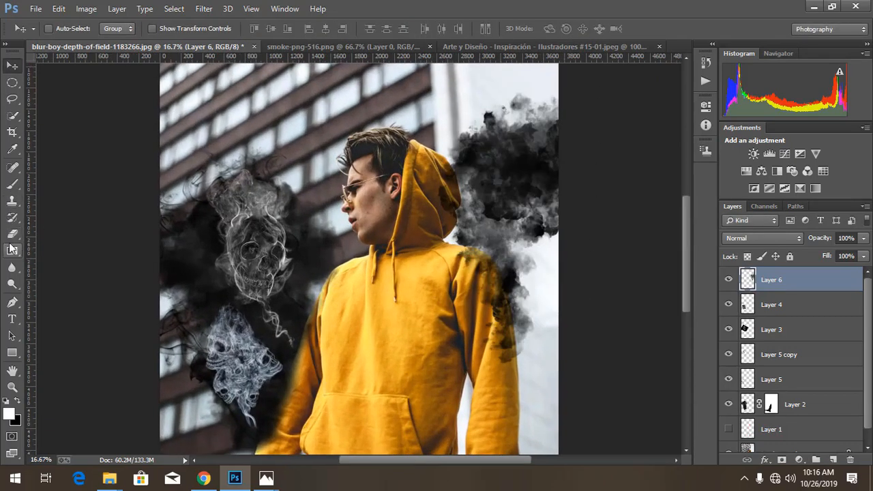
{"action": "key", "text": "ctrl+plus"}
{"action": "left_click", "coordinate": [12, 233]}
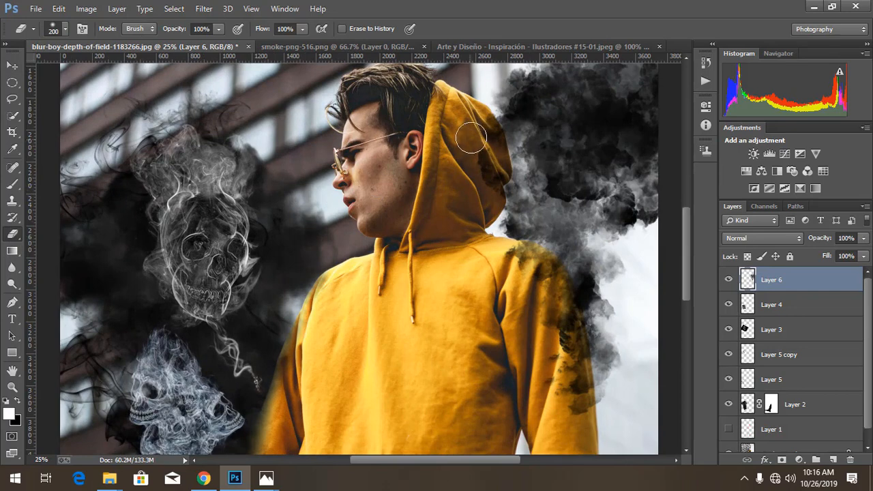
{"action": "key", "text": "bracketright"}
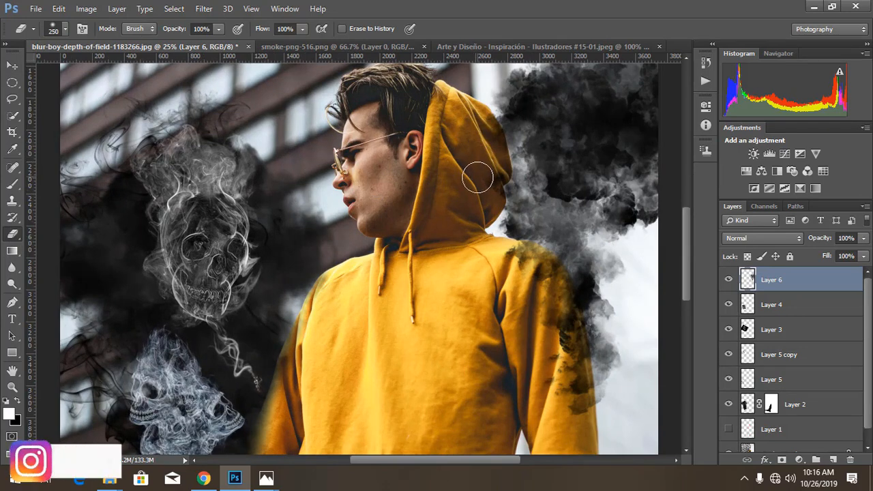
{"action": "key", "text": "bracketleft"}
{"action": "key", "text": "bracketleft"}
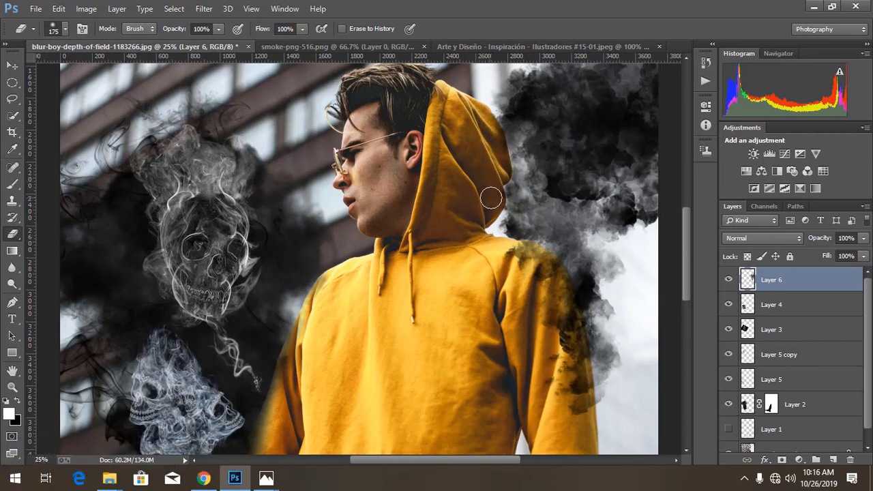
{"action": "mouse_move", "coordinate": [499, 284]}
{"action": "left_mouse_down"}
{"action": "mouse_move", "coordinate": [500, 252]}
{"action": "mouse_move", "coordinate": [541, 294]}
{"action": "mouse_move", "coordinate": [545, 303]}
{"action": "mouse_move", "coordinate": [513, 255]}
{"action": "mouse_move", "coordinate": [539, 329]}
{"action": "mouse_move", "coordinate": [539, 318]}
{"action": "mouse_move", "coordinate": [552, 365]}
{"action": "mouse_move", "coordinate": [544, 381]}
{"action": "mouse_move", "coordinate": [565, 424]}
{"action": "left_mouse_up"}
{"action": "key", "text": "bracketright"}
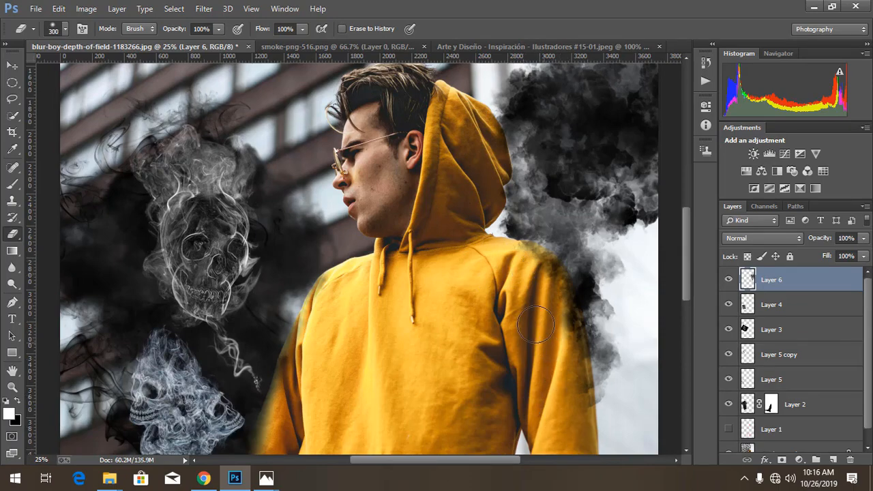
- Open "searchpng.com-fire-black-smoke-png-image-free-download", copy its smoke beside the sleeve below the existing shoulder smoke, and close the source
{"action": "key", "text": "ctrl+minus"}
{"action": "key", "text": "ctrl+minus"}
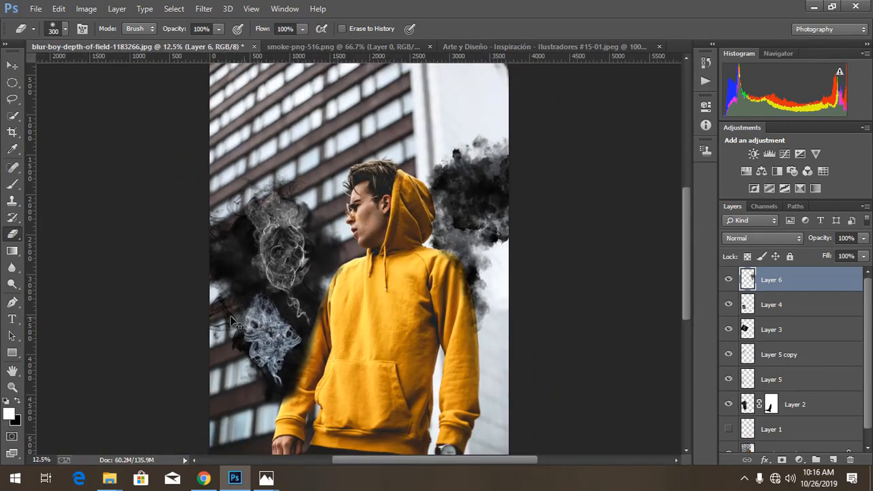
{"action": "key", "text": "ctrl+minus"}
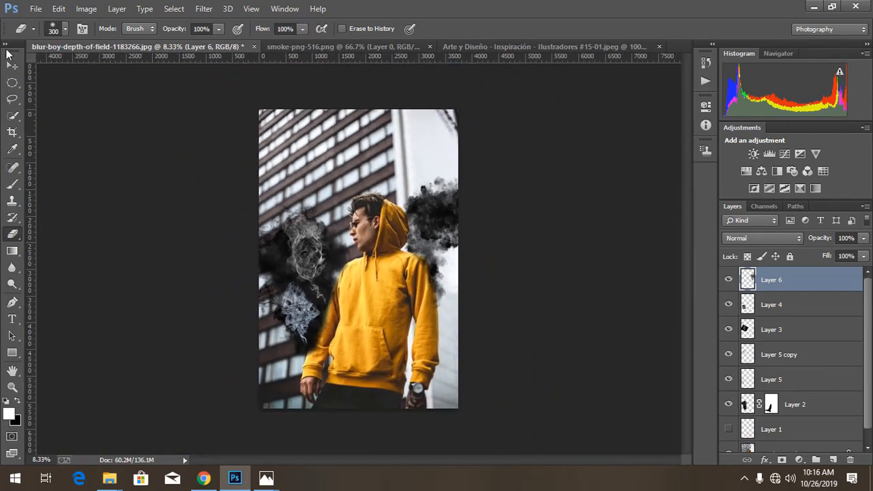
{"action": "left_click", "coordinate": [36, 9]}
{"action": "left_click", "coordinate": [43, 61]}
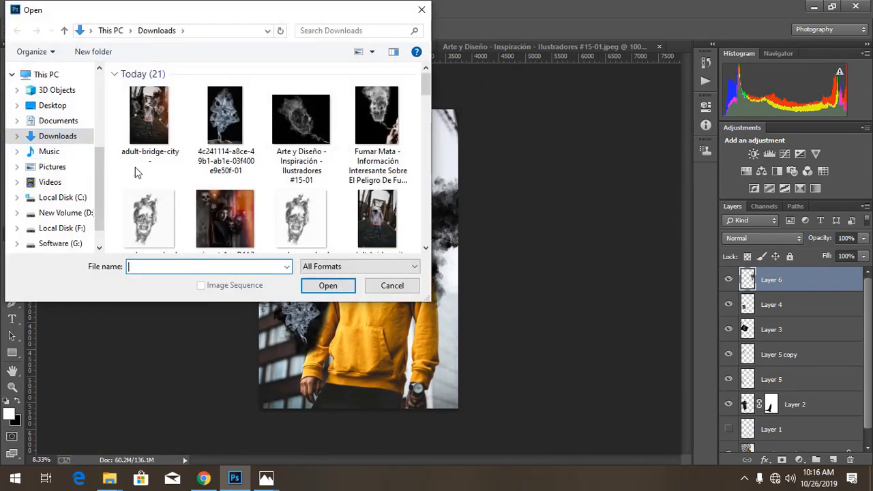
{"action": "scroll", "coordinate": [219, 178], "scroll_direction": "down", "scroll_amount": 5}
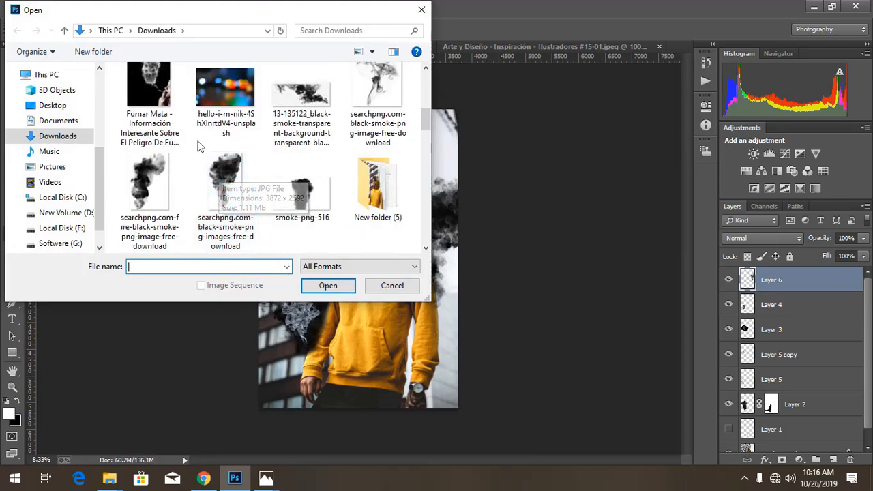
{"action": "double_click", "coordinate": [150, 196]}
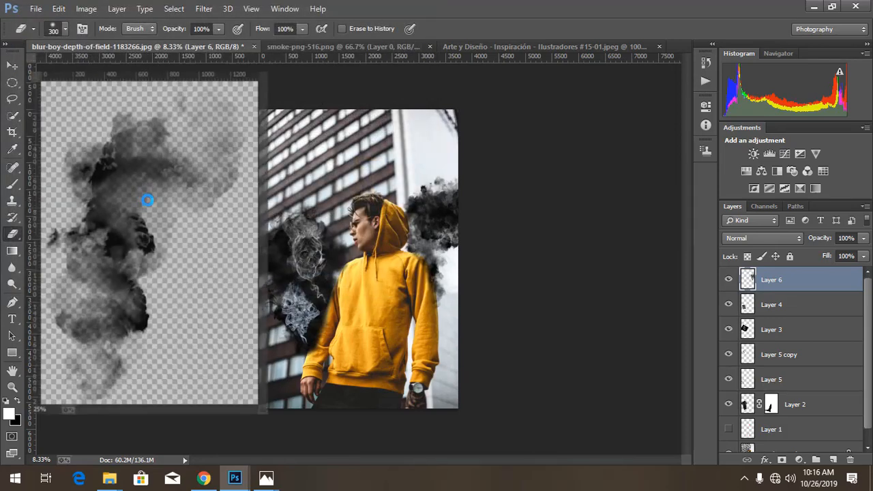
{"action": "left_click", "coordinate": [12, 65]}
{"action": "left_click_drag", "start_coordinate": [104, 208], "coordinate": [447, 289]}
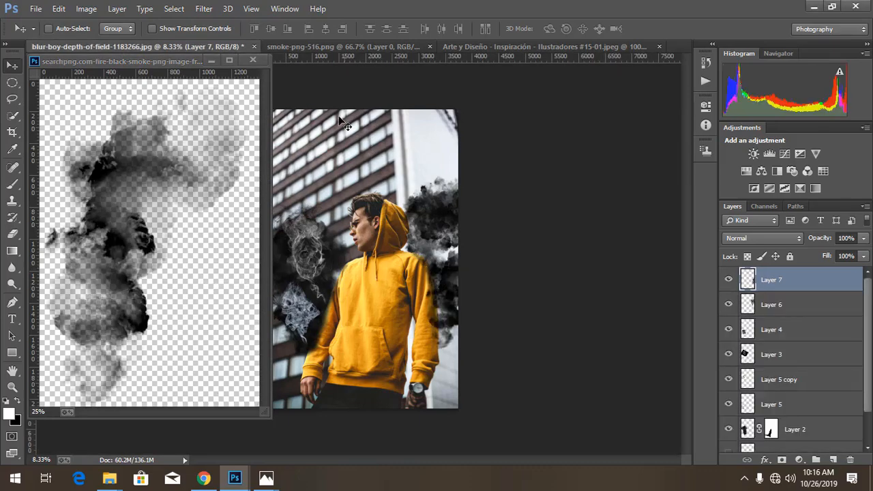
{"action": "left_click", "coordinate": [253, 61]}
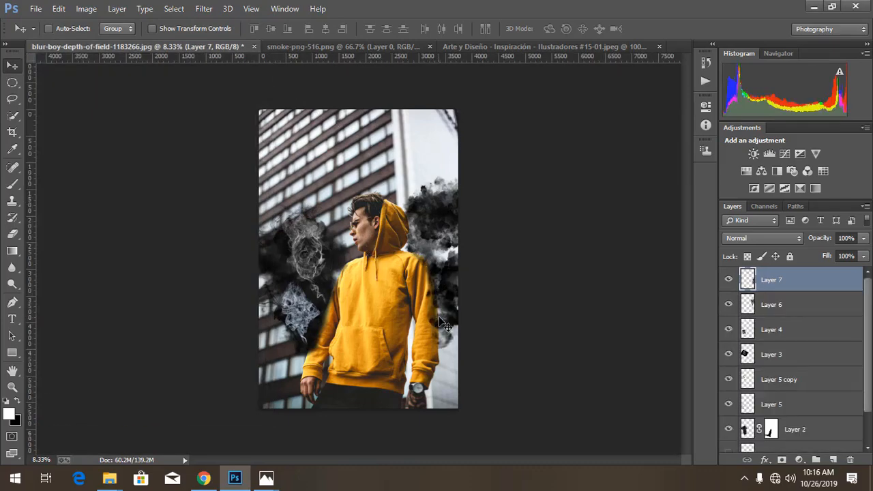
- Erase the parts of the Layer 7 smoke that overlap the sleeve with the 300 px Eraser
{"action": "key", "text": "ctrl+plus"}
{"action": "key", "text": "ctrl+plus"}
{"action": "left_click_drag", "start_coordinate": [439, 318], "coordinate": [401, 191]}
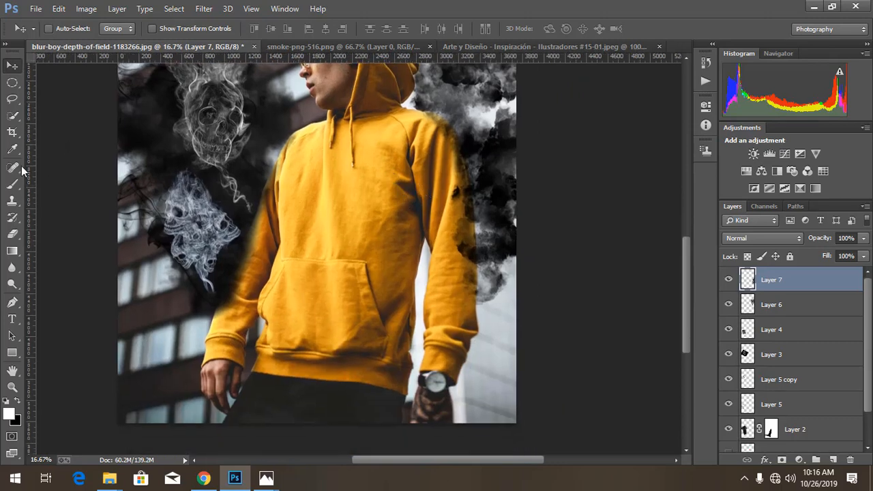
{"action": "left_click", "coordinate": [12, 234]}
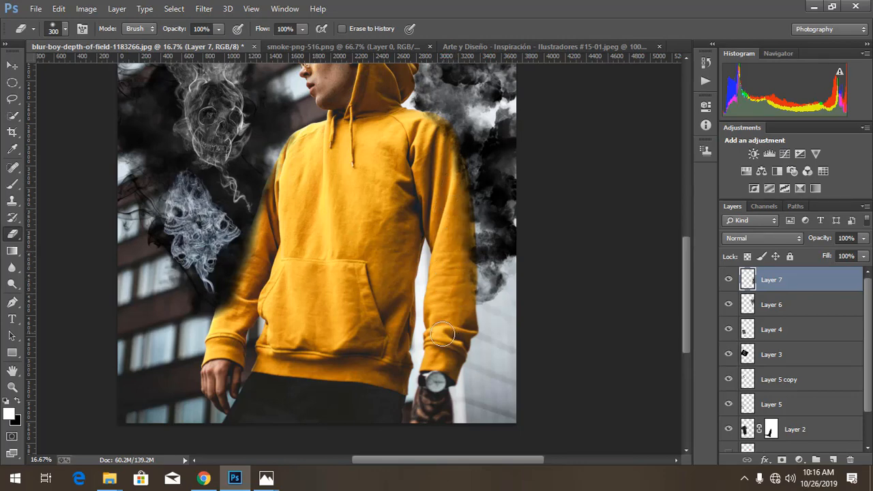
{"action": "scroll", "coordinate": [415, 323], "scroll_direction": "down", "scroll_amount": 2}
{"action": "scroll", "coordinate": [392, 315], "scroll_direction": "up", "scroll_amount": 1}
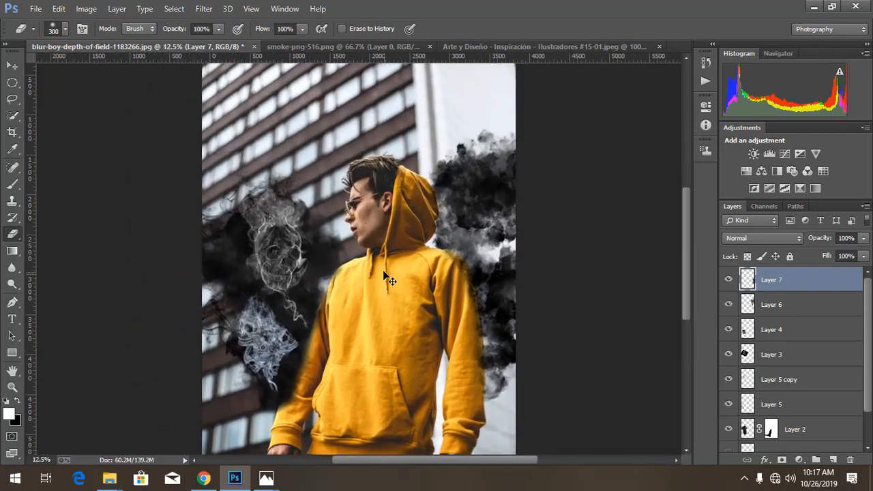
- Copy the smoke skull from "Arte y Diseño - Inspiración - Ilustradores #15-01.jpeg" above Layer 7 beside the hood and set its blending to Screen
{"action": "scroll", "coordinate": [389, 280], "scroll_direction": "up", "scroll_amount": 1}
{"action": "scroll", "coordinate": [179, 179], "scroll_direction": "down", "scroll_amount": 1}
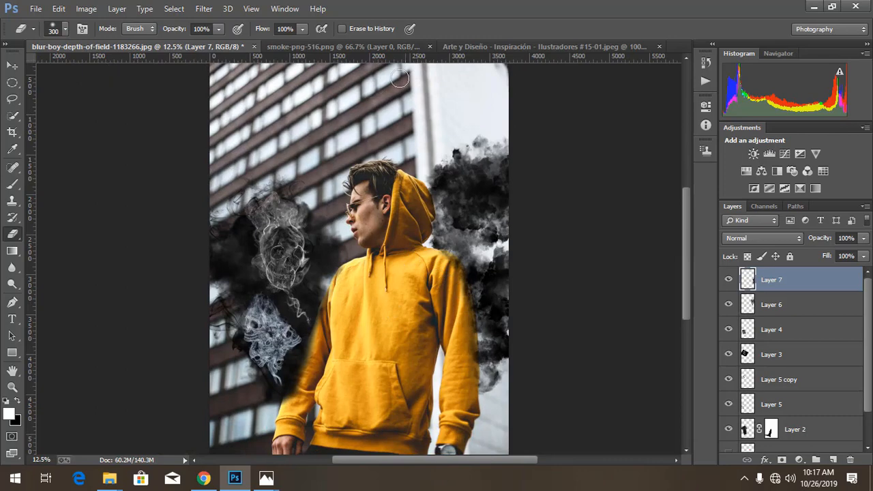
{"action": "left_click", "coordinate": [314, 45]}
{"action": "left_click", "coordinate": [473, 45]}
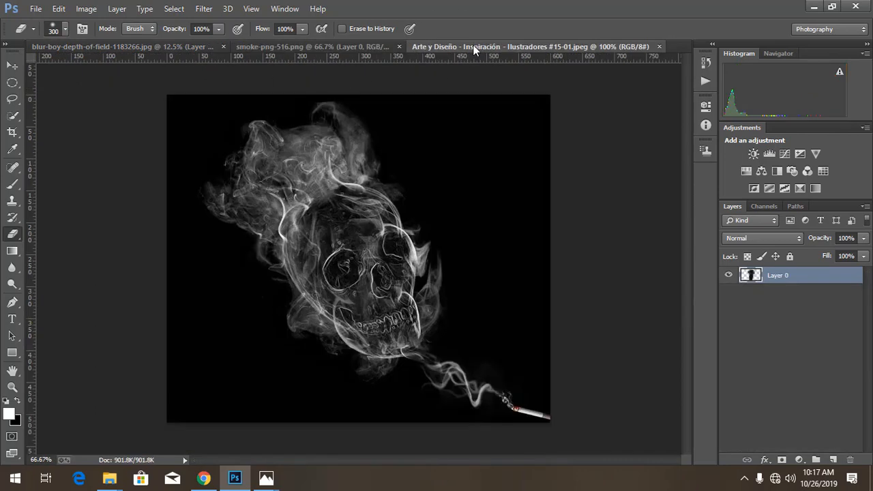
{"action": "left_click", "coordinate": [14, 66]}
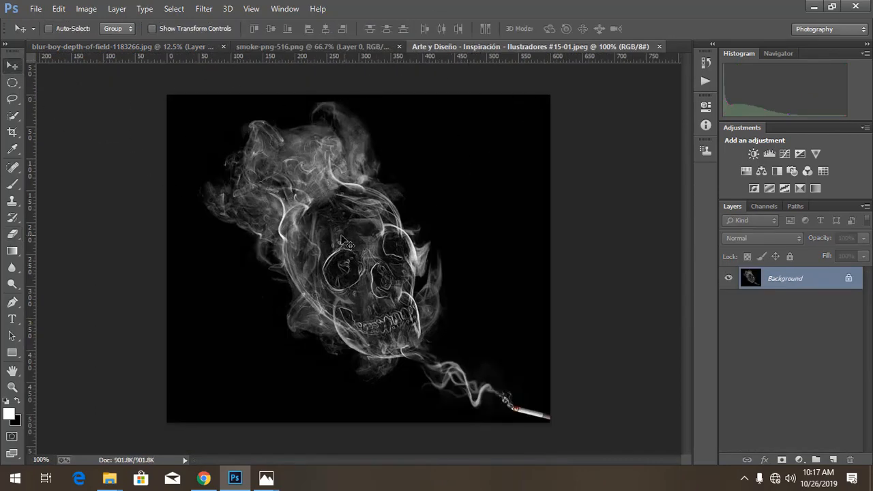
{"action": "left_click_drag", "start_coordinate": [346, 242], "coordinate": [458, 217]}
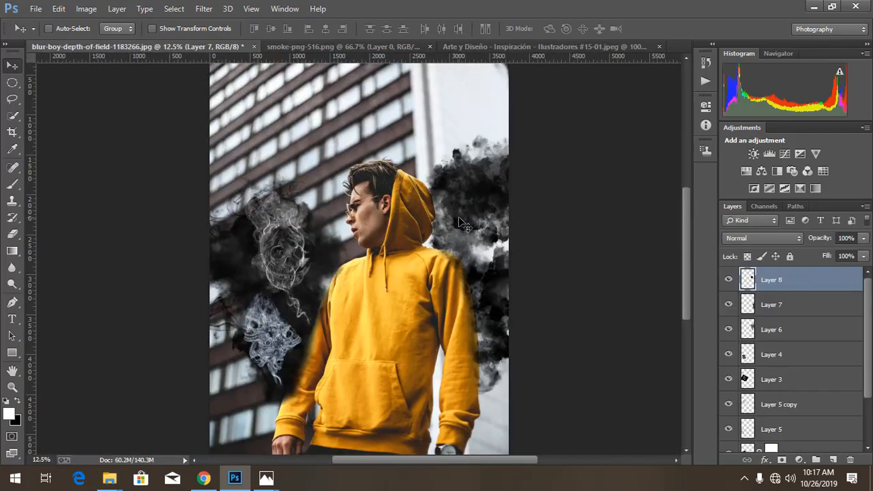
{"action": "left_click", "coordinate": [764, 239]}
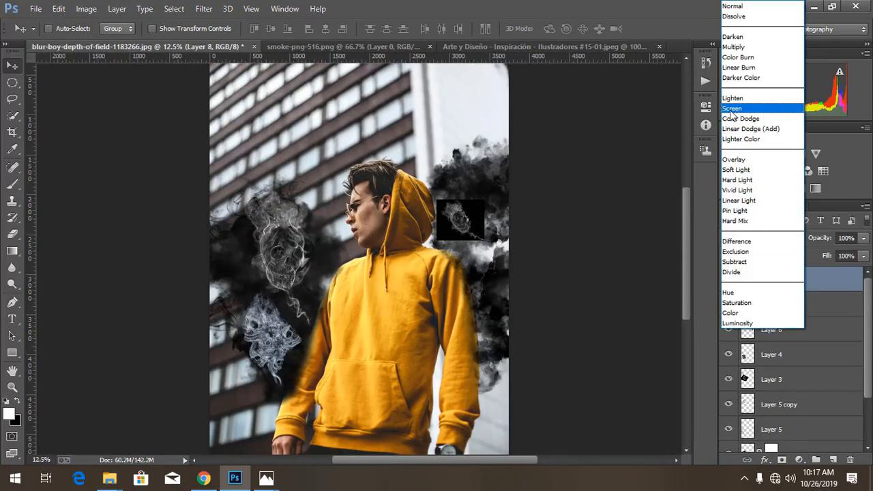
{"action": "left_click", "coordinate": [730, 109]}
- Rotate the Layer 8 skull about 29°, flip it horizontally and enlarge it to about 362% over the black smoke behind the hood
{"action": "key", "text": "ctrl+t"}
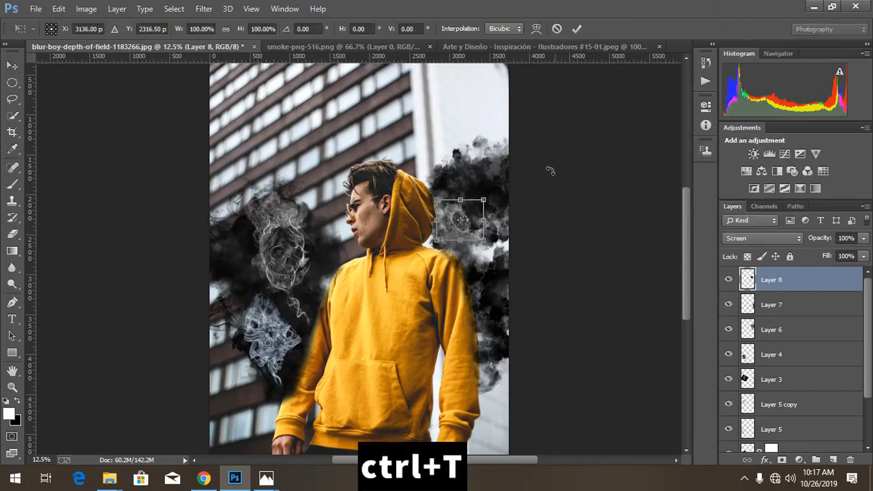
{"action": "left_click_drag", "start_coordinate": [482, 202], "coordinate": [527, 191]}
{"action": "right_click", "coordinate": [485, 239]}
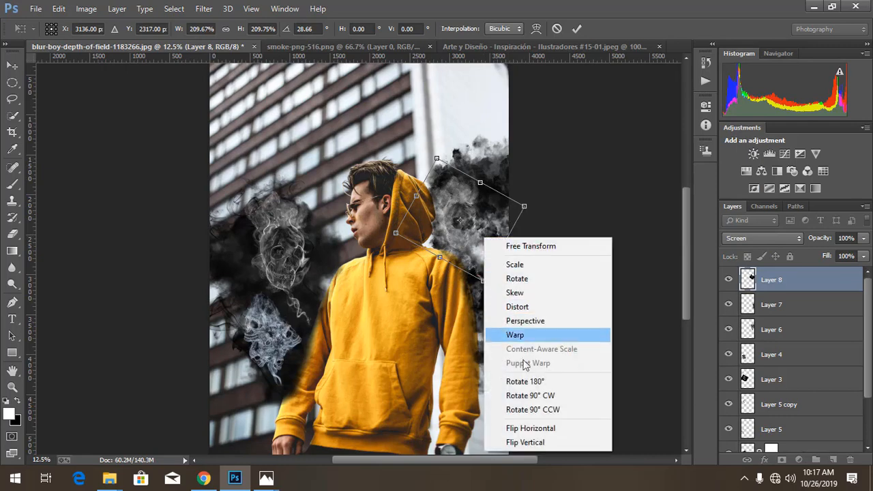
{"action": "left_click", "coordinate": [525, 428]}
{"action": "left_click_drag", "start_coordinate": [490, 239], "coordinate": [559, 239]}
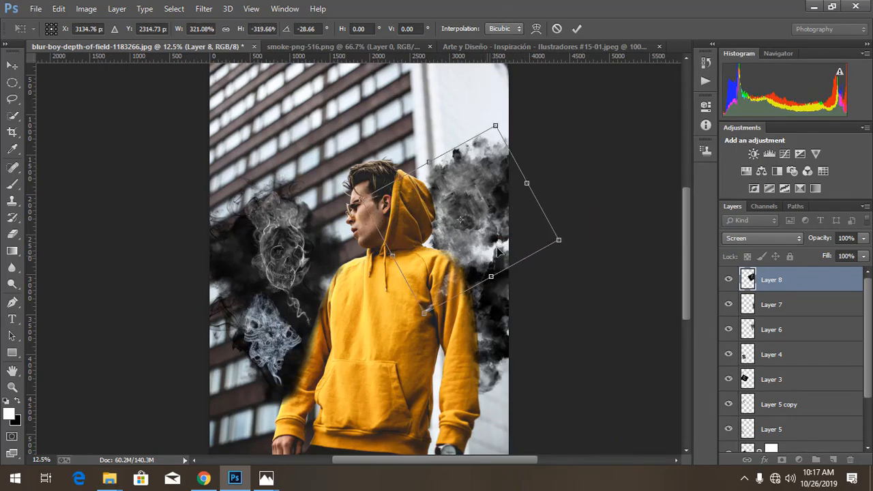
{"action": "left_click_drag", "start_coordinate": [491, 251], "coordinate": [509, 228]}
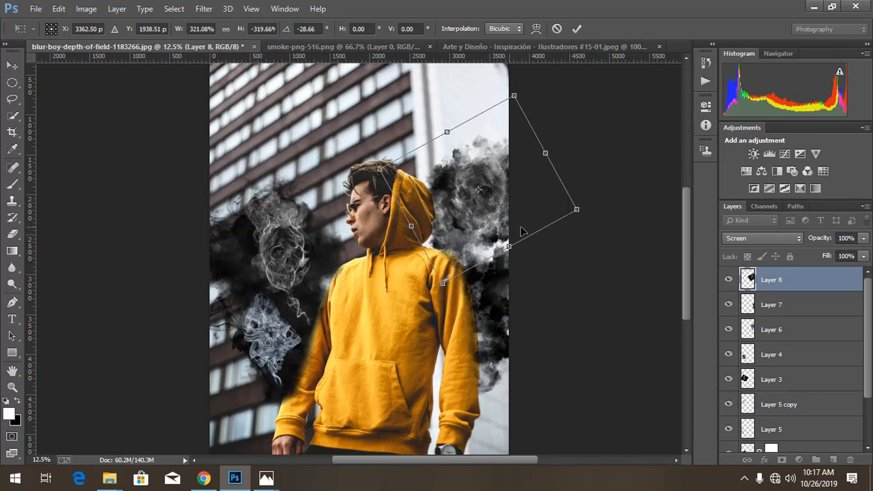
{"action": "left_click_drag", "start_coordinate": [577, 210], "coordinate": [589, 212]}
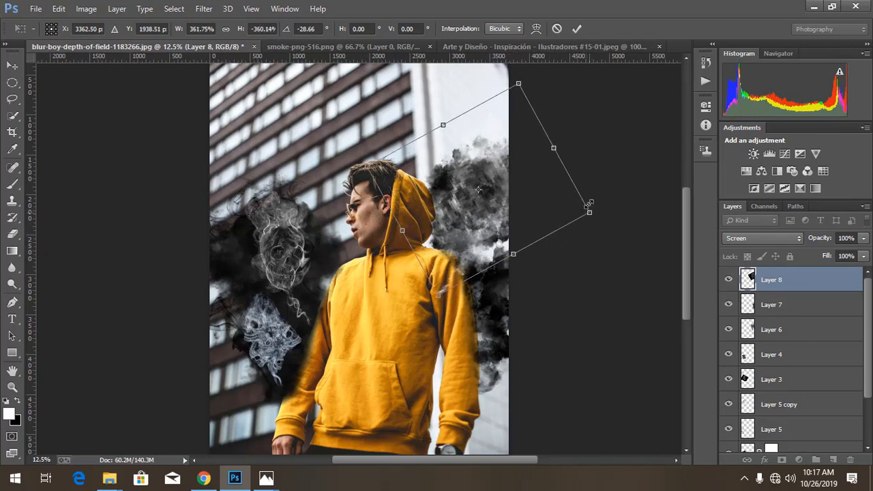
{"action": "left_click", "coordinate": [577, 28]}
- Nudge the Layer 8 skull into the smoke beside the hood and erase its wisps over the shoulder with the 300 px Eraser
{"action": "mouse_move", "coordinate": [486, 244]}
{"action": "left_mouse_down"}
{"action": "mouse_move", "coordinate": [479, 217]}
{"action": "mouse_move", "coordinate": [481, 231]}
{"action": "left_mouse_up"}
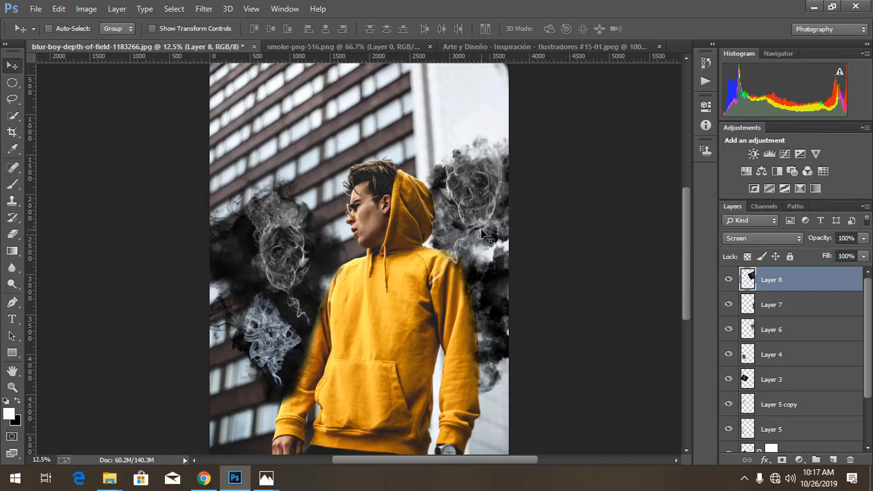
{"action": "left_click", "coordinate": [12, 234]}
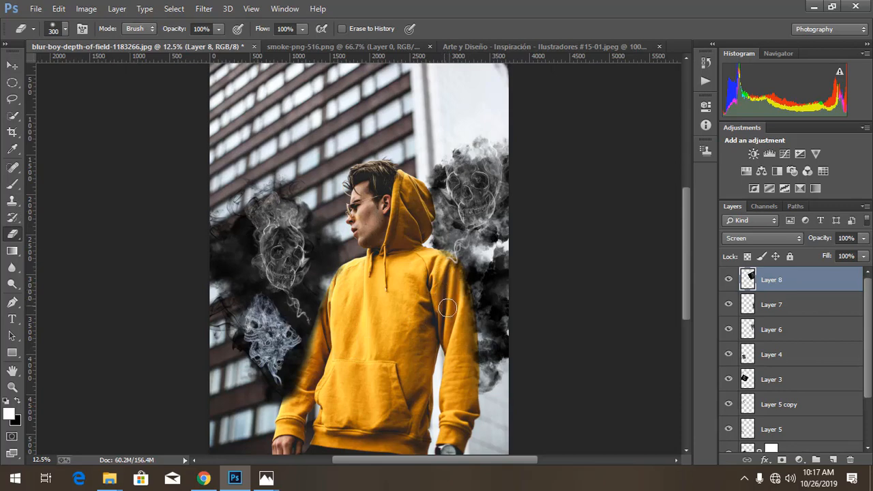
- Open the "Fumar Mata - Información Interesante Sobre El Peligro De Fu..." image, copy it beside the shoulder below the upper skull, and close the source
{"action": "left_click", "coordinate": [36, 9]}
{"action": "left_click", "coordinate": [43, 36]}
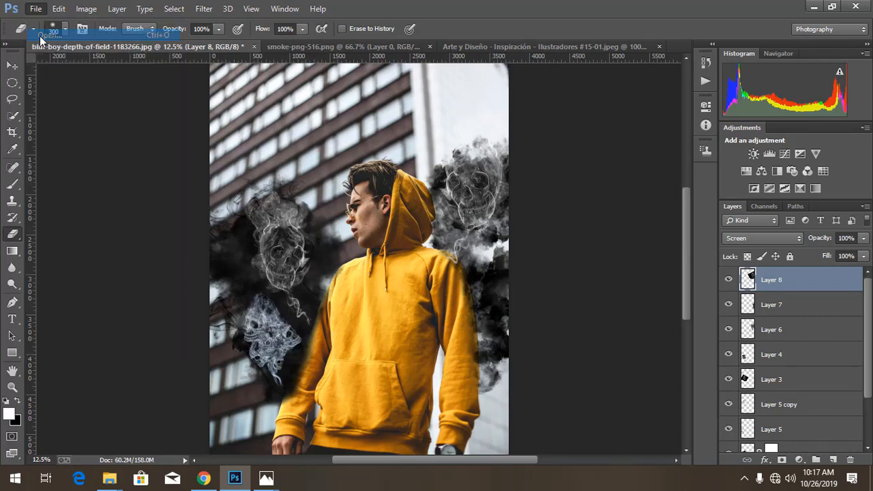
{"action": "scroll", "coordinate": [182, 204], "scroll_direction": "down", "scroll_amount": 2}
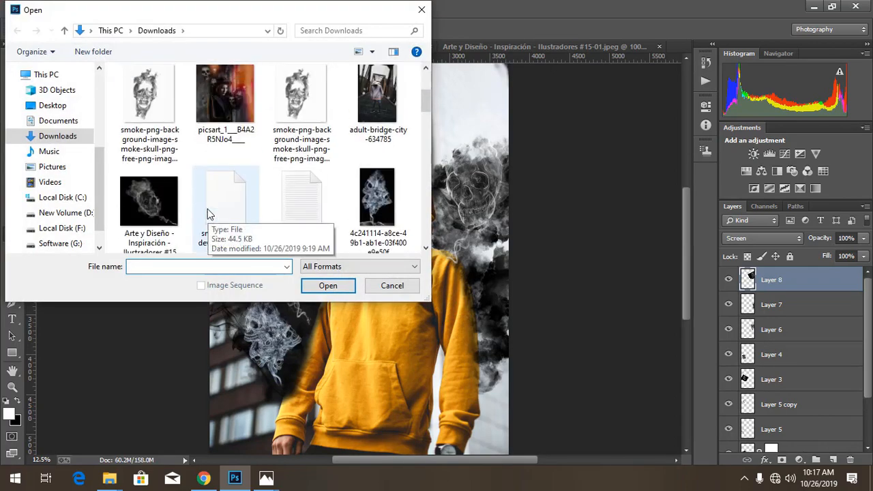
{"action": "scroll", "coordinate": [202, 206], "scroll_direction": "up", "scroll_amount": 2}
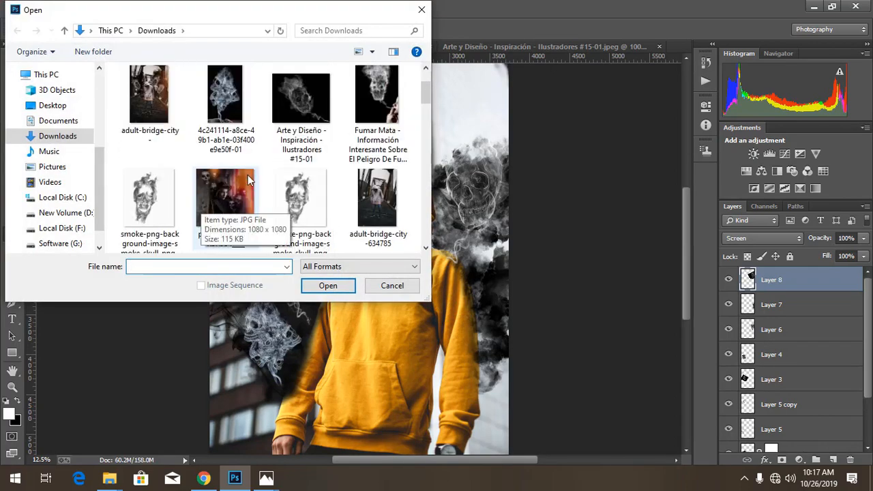
{"action": "double_click", "coordinate": [379, 98]}
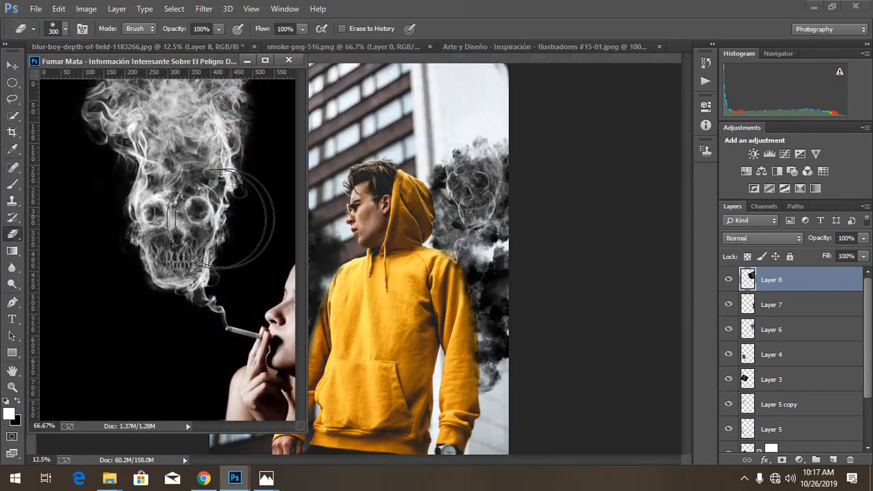
{"action": "left_click", "coordinate": [12, 64]}
{"action": "left_click_drag", "start_coordinate": [184, 235], "coordinate": [374, 298]}
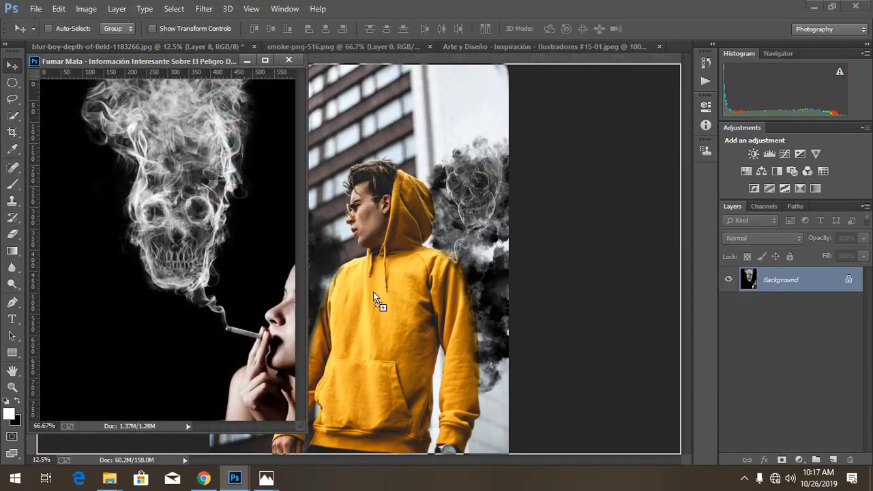
{"action": "left_click_drag", "start_coordinate": [473, 272], "coordinate": [475, 270]}
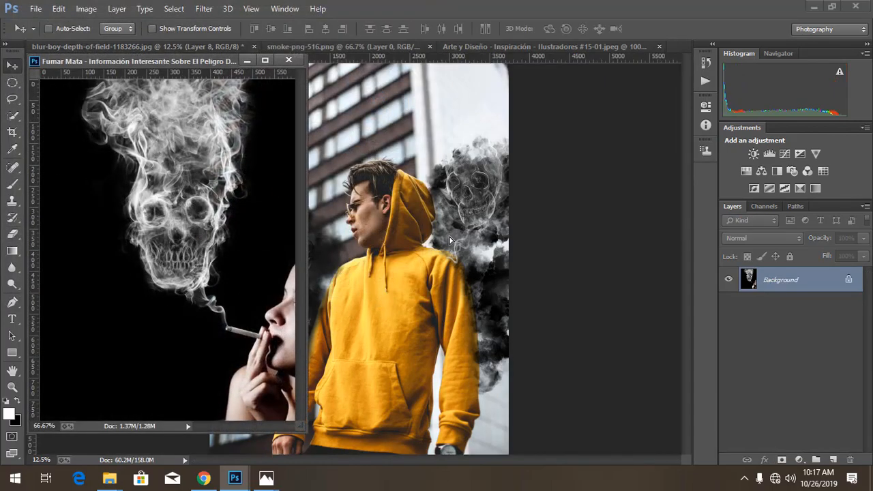
{"action": "left_click", "coordinate": [287, 60]}
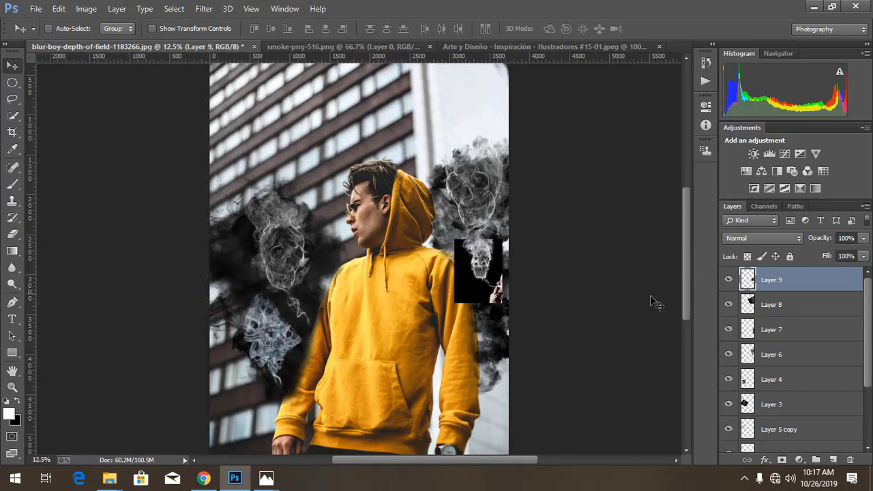
- Set Layer 9 to Screen blending and erase the smoking woman's face and hand, using Eraser sizes of 300 and 200 px
{"action": "left_click", "coordinate": [755, 238]}
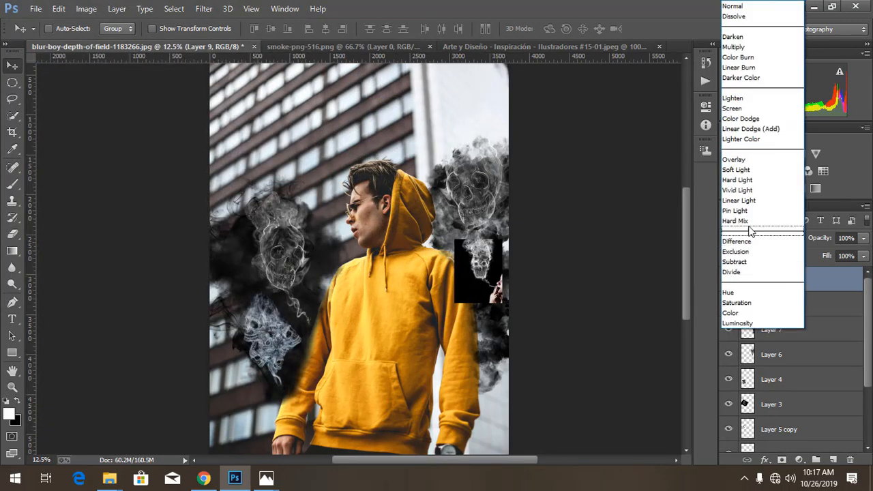
{"action": "left_click", "coordinate": [734, 109]}
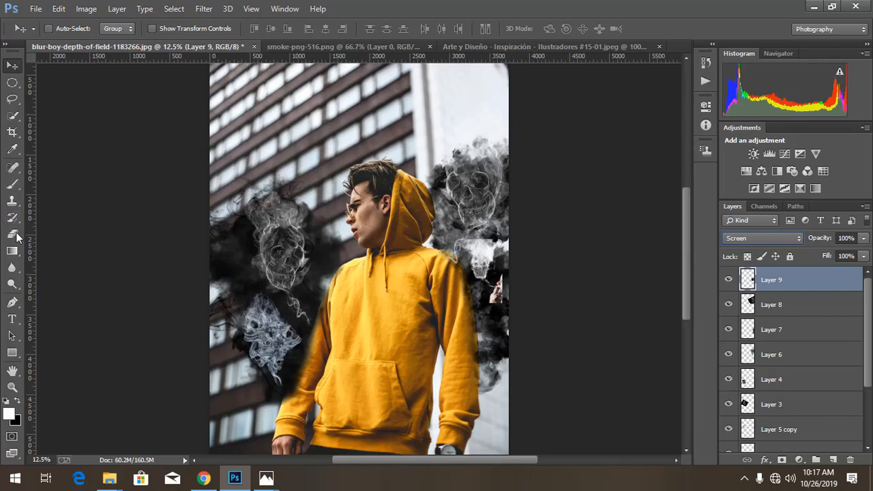
{"action": "left_click", "coordinate": [15, 235]}
{"action": "key", "text": "ctrl+plus"}
{"action": "key", "text": "ctrl+plus"}
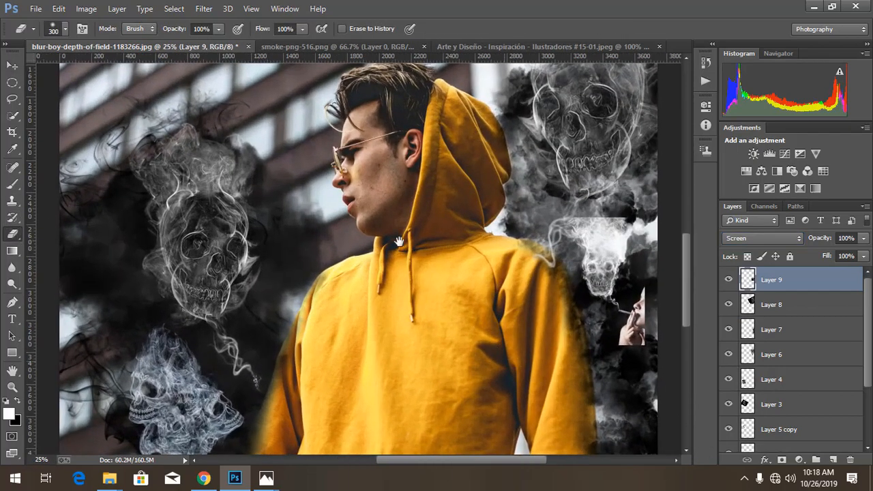
{"action": "left_click_drag", "start_coordinate": [508, 360], "coordinate": [387, 217]}
{"action": "key", "text": "ctrl+plus"}
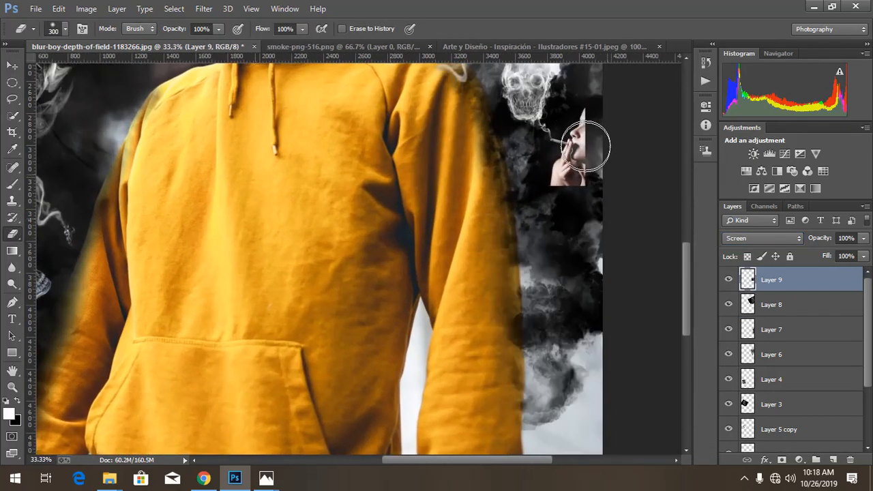
{"action": "mouse_move", "coordinate": [584, 141]}
{"action": "left_mouse_down"}
{"action": "mouse_move", "coordinate": [601, 128]}
{"action": "mouse_move", "coordinate": [579, 159]}
{"action": "left_mouse_up"}
{"action": "key", "text": "bracketleft"}
{"action": "key", "text": "bracketleft"}
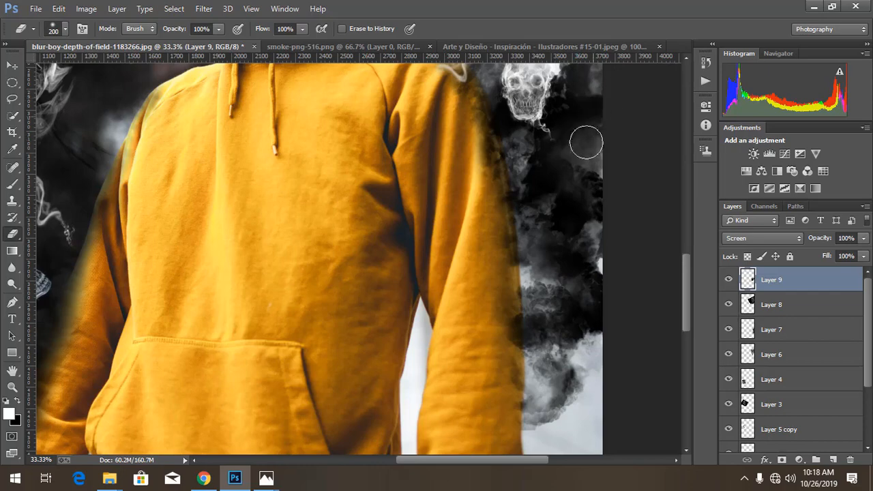
- Erase around the upper edge of the Layer 9 skull smoke with the Eraser enlarged to 400 px
{"action": "key", "text": "ctrl+minus"}
{"action": "key", "text": "ctrl+minus"}
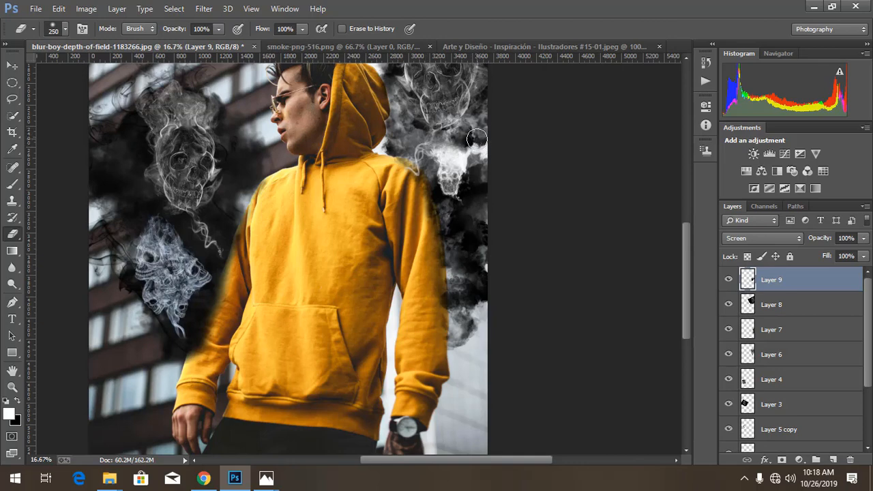
{"action": "left_click", "coordinate": [451, 137]}
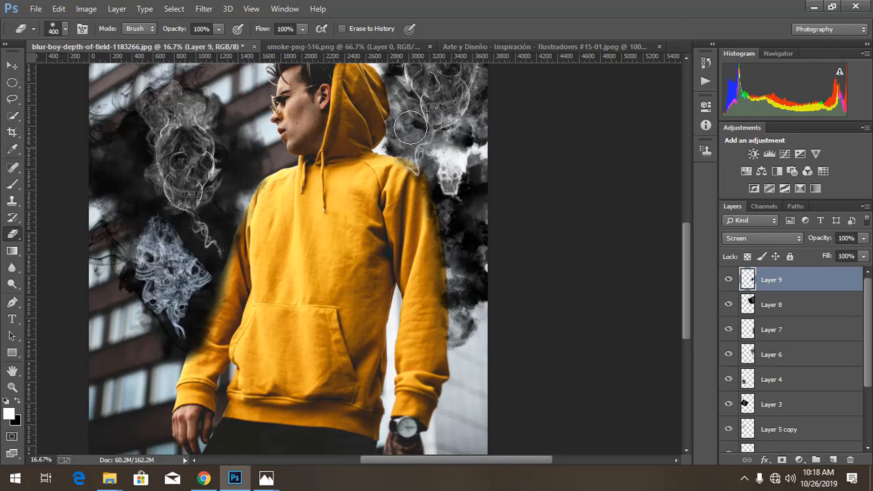
{"action": "left_click_drag", "start_coordinate": [410, 127], "coordinate": [391, 161]}
- Enlarge the Layer 9 skull to slightly over 200% and place it lower over the black smoke beside the sleeve
{"action": "key", "text": "ctrl+t"}
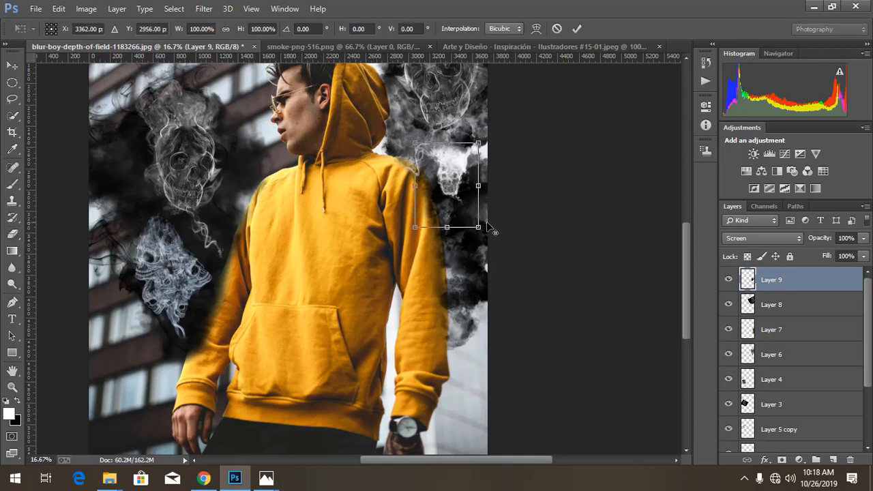
{"action": "left_click_drag", "start_coordinate": [482, 228], "coordinate": [491, 283]}
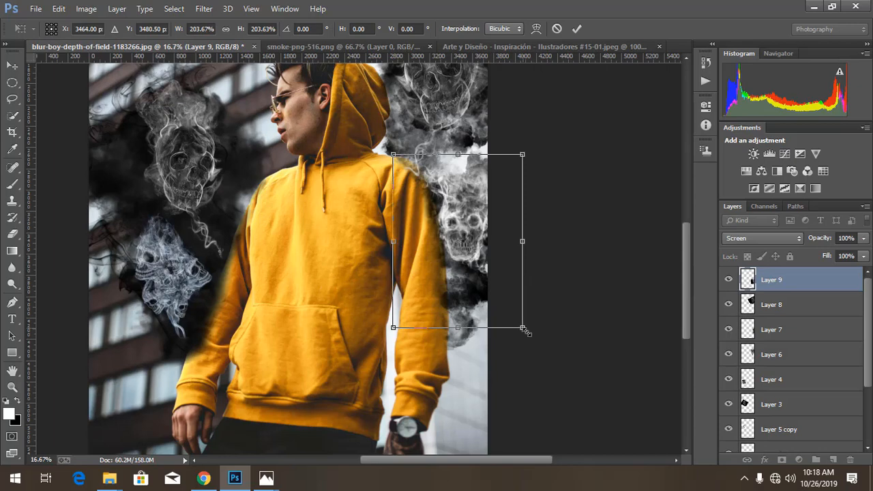
{"action": "left_click_drag", "start_coordinate": [525, 331], "coordinate": [532, 339]}
{"action": "left_click", "coordinate": [578, 28]}
{"action": "key", "text": "e"}
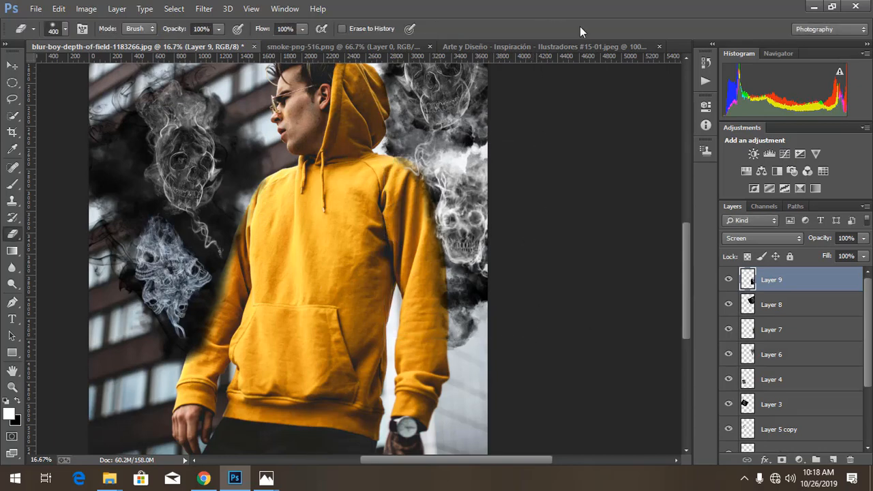
{"action": "key", "text": "ctrl+minus"}
{"action": "key", "text": "ctrl+minus"}
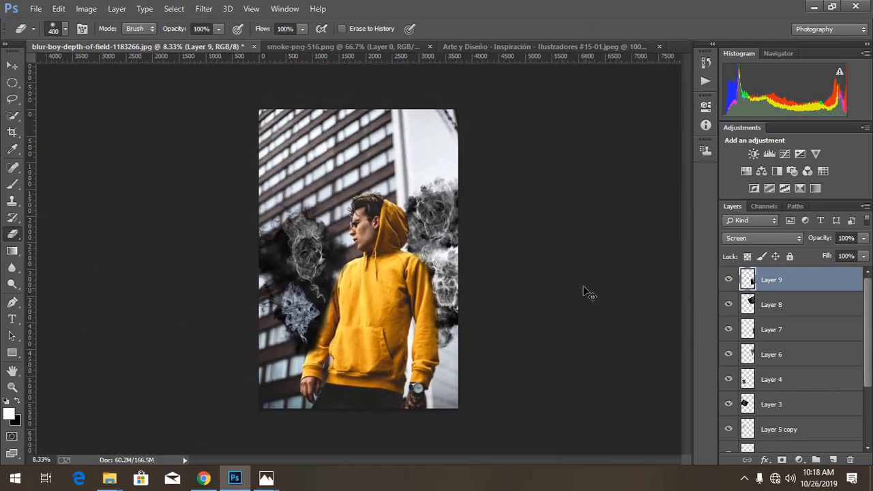
- Select Layer 7 and try to open the "13-135122_black-smoke-transparent-background" image from Downloads
{"action": "key", "text": "ctrl+plus"}
{"action": "left_click", "coordinate": [777, 330]}
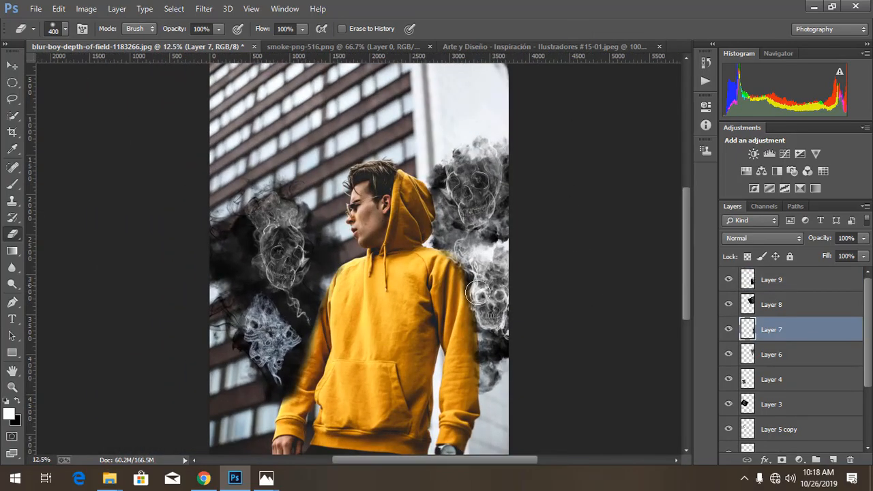
{"action": "left_click", "coordinate": [35, 8]}
{"action": "left_click", "coordinate": [41, 30]}
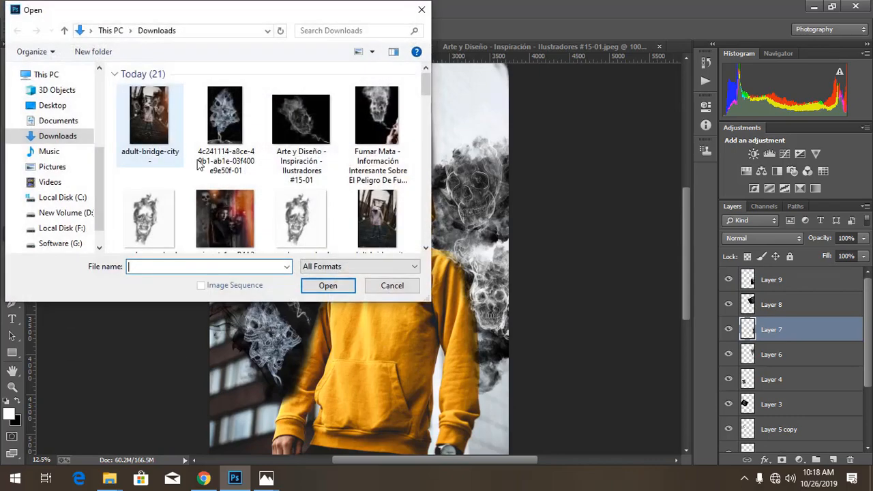
{"action": "scroll", "coordinate": [273, 136], "scroll_direction": "down", "scroll_amount": 1}
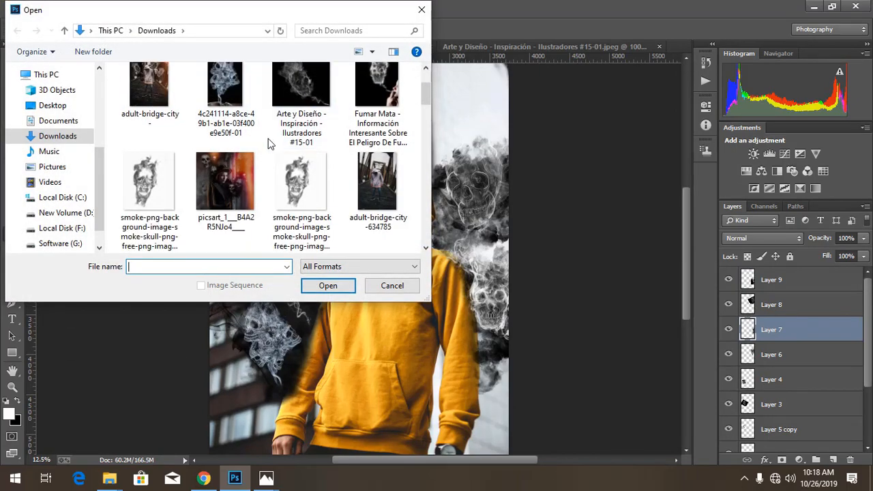
{"action": "scroll", "coordinate": [269, 143], "scroll_direction": "down", "scroll_amount": 3}
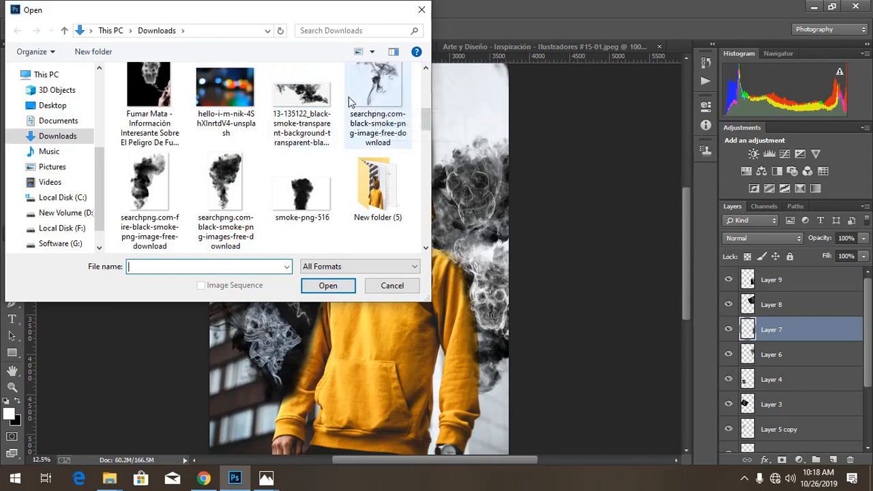
{"action": "double_click", "coordinate": [302, 95]}
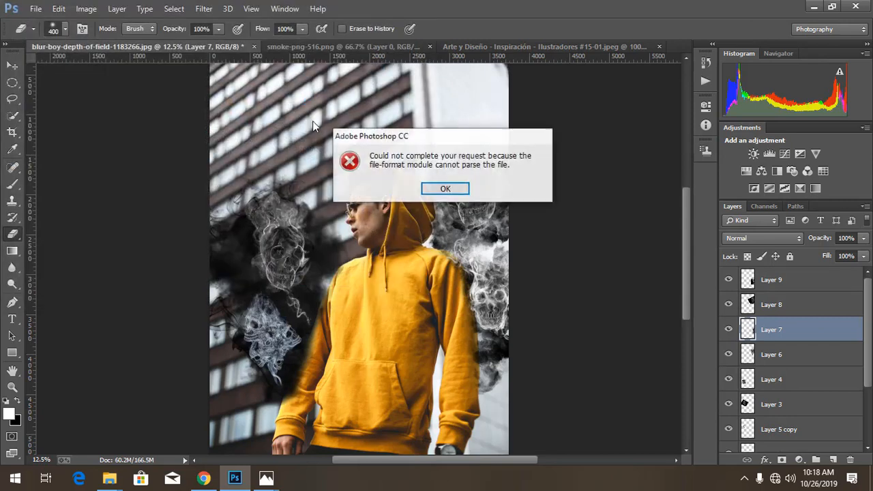
- Dismiss the file-format error and open "searchpng.com-black-smoke-png-image-free-download" from the Downloads folder instead
{"action": "left_click", "coordinate": [436, 188]}
{"action": "left_click", "coordinate": [36, 8]}
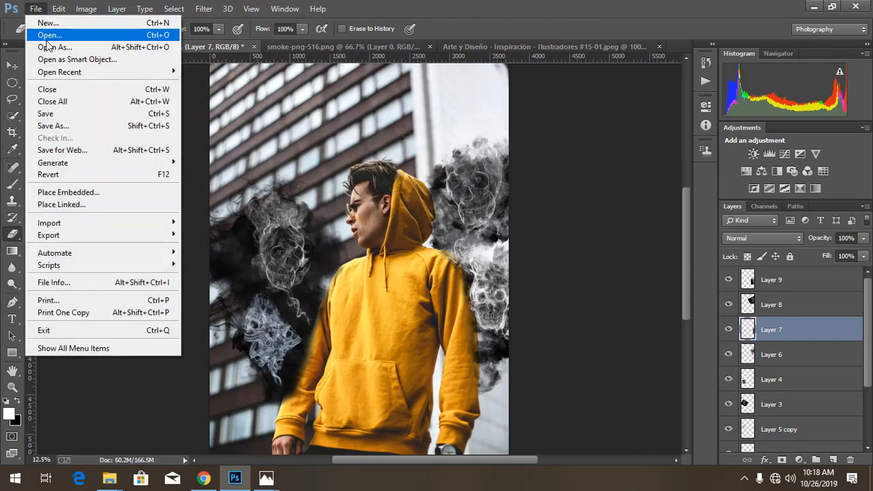
{"action": "left_click", "coordinate": [41, 33]}
{"action": "scroll", "coordinate": [324, 171], "scroll_direction": "down", "scroll_amount": 5}
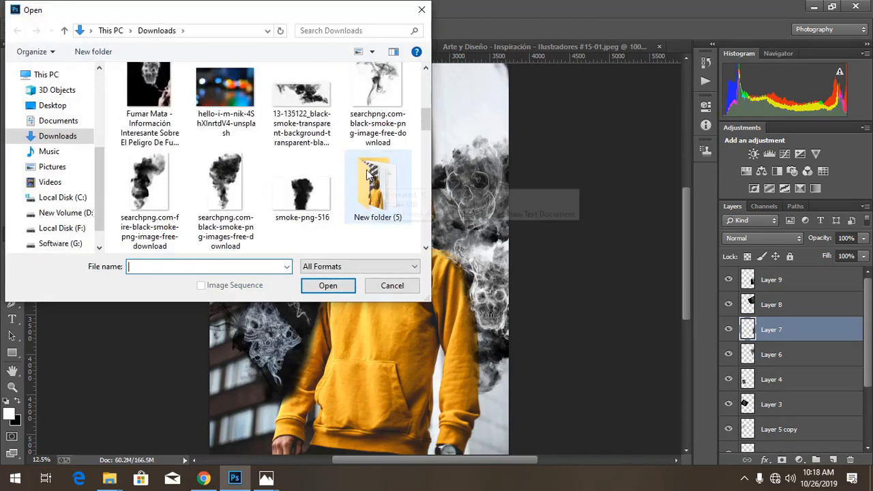
{"action": "scroll", "coordinate": [325, 152], "scroll_direction": "up", "scroll_amount": 5}
{"action": "scroll", "coordinate": [293, 133], "scroll_direction": "down", "scroll_amount": 5}
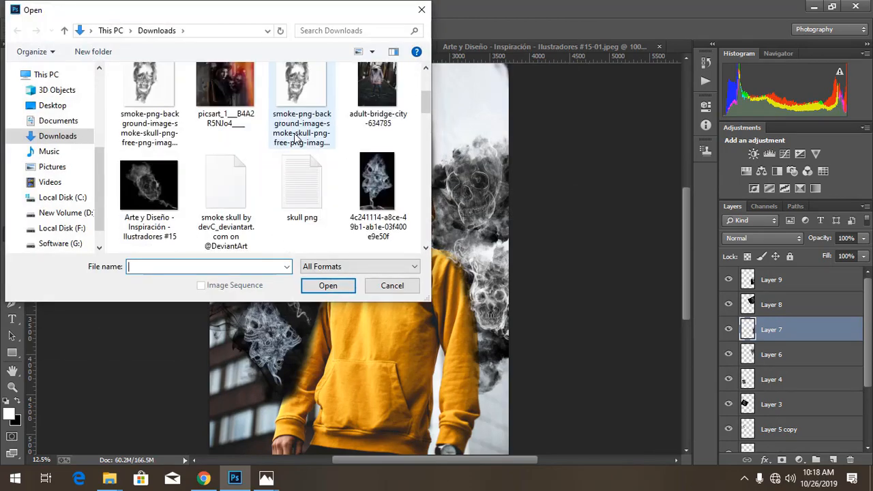
{"action": "double_click", "coordinate": [394, 186]}
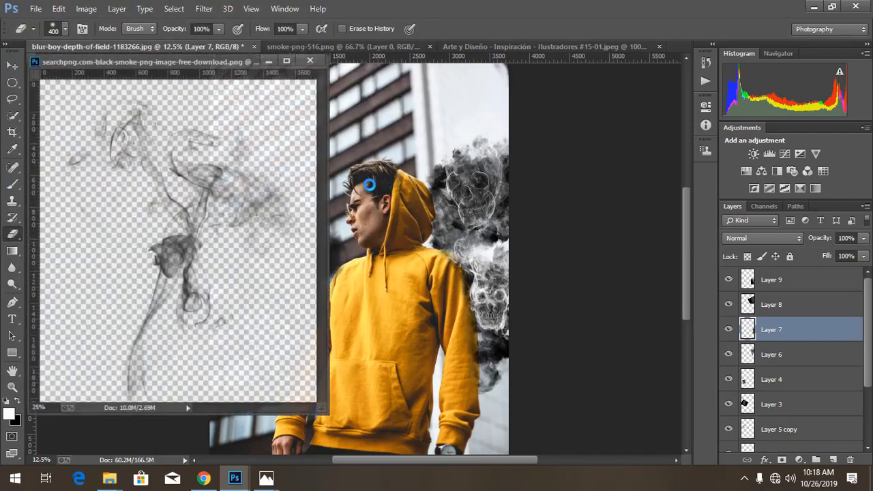
- Bring the wispy black smoke into the hoodie composite above Layer 7, place it over the upper skull behind the hood, and duplicate its layer
{"action": "left_click", "coordinate": [12, 66]}
{"action": "left_click_drag", "start_coordinate": [137, 195], "coordinate": [475, 219]}
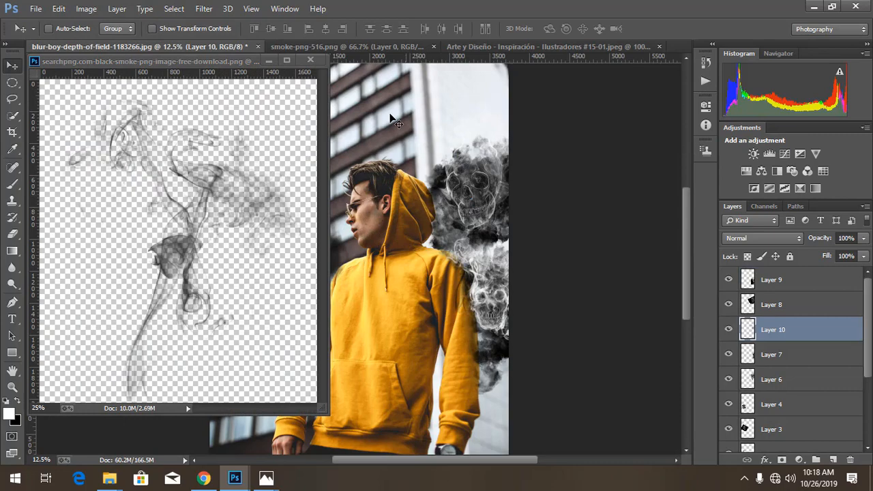
{"action": "left_click", "coordinate": [311, 61]}
{"action": "left_click_drag", "start_coordinate": [478, 249], "coordinate": [467, 200]}
{"action": "key", "text": "ctrl+plus"}
{"action": "key", "text": "ctrl+j"}
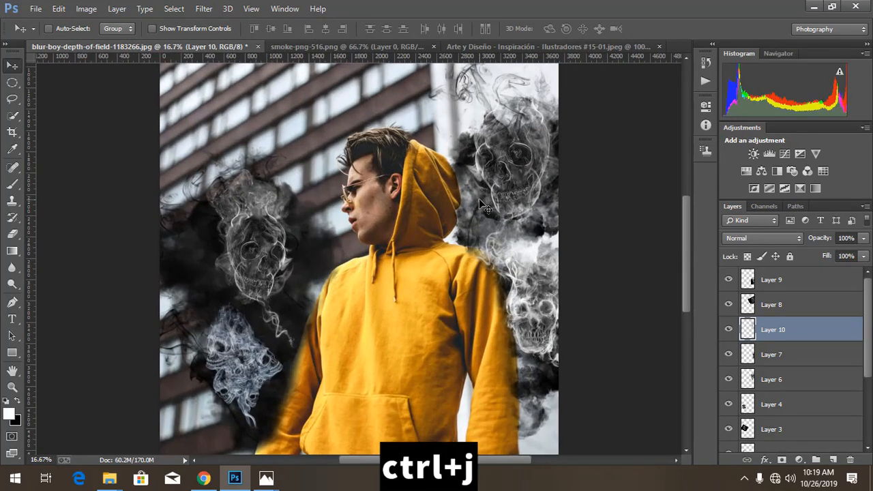
- Examine the smoke and skulls on both sides of the man up close and in the full composition
{"action": "key", "text": "ctrl+minus"}
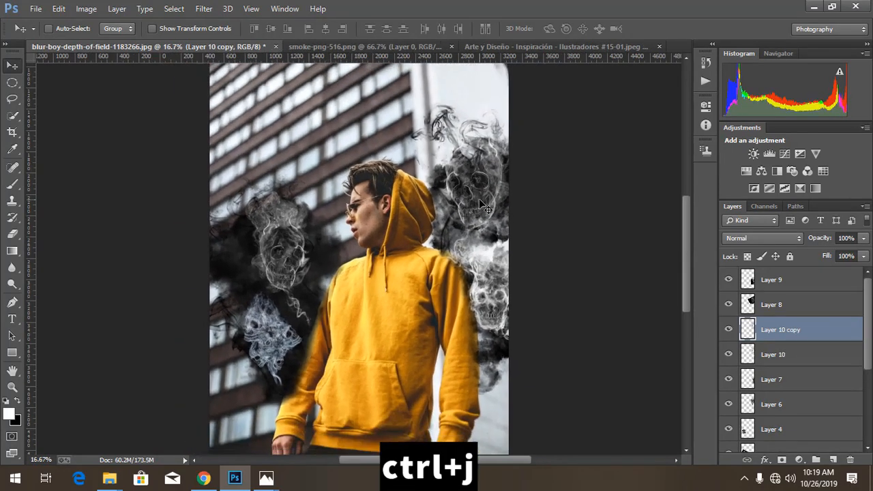
{"action": "key", "text": "ctrl+minus"}
{"action": "key", "text": "ctrl+plus"}
{"action": "key", "text": "ctrl+plus"}
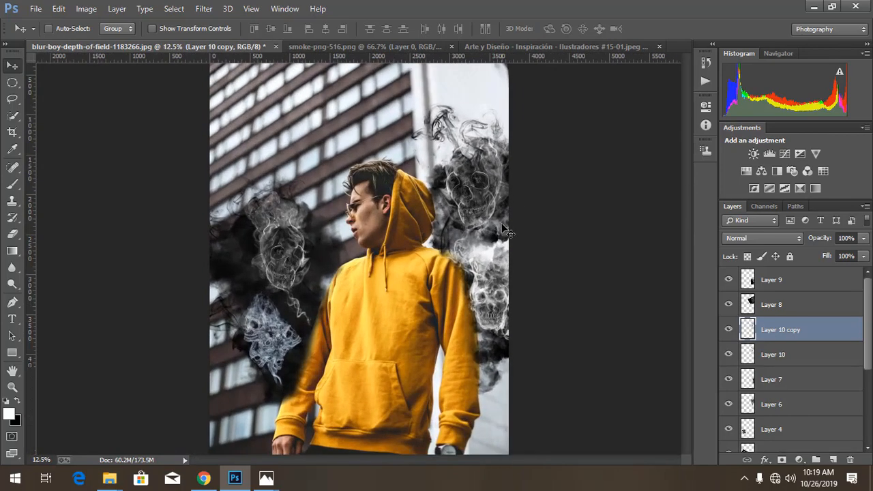
{"action": "key", "text": "ctrl+minus"}
{"action": "key", "text": "ctrl+plus"}
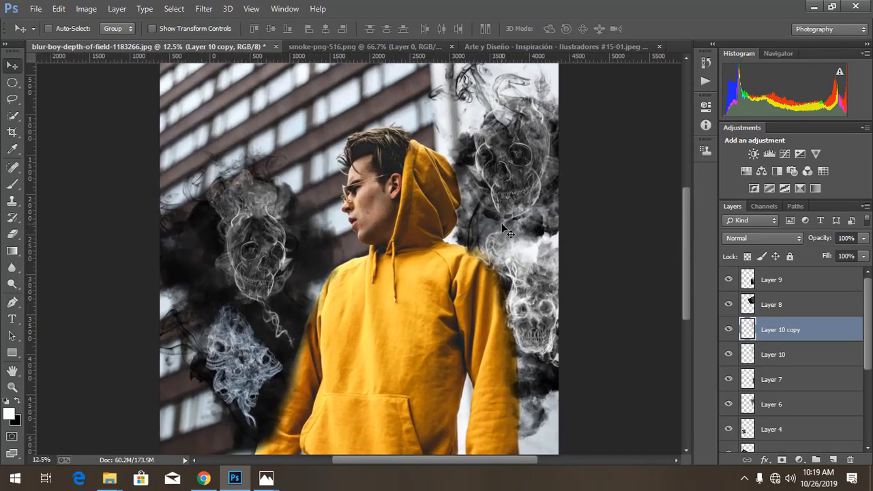
{"action": "key", "text": "ctrl+plus"}
{"action": "key", "text": "ctrl+minus"}
{"action": "key", "text": "ctrl+minus"}
{"action": "key", "text": "ctrl+minus"}
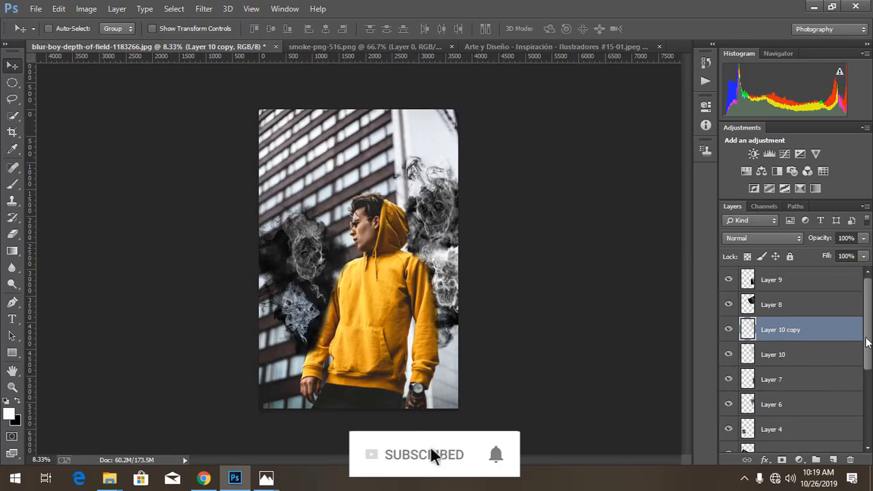
- Start the Camera Raw Filter on the Background layer and set Clarity +16, Highlights -100, Contrast -13 and Shadows -18
{"action": "left_click_drag", "start_coordinate": [868, 331], "coordinate": [866, 397]}
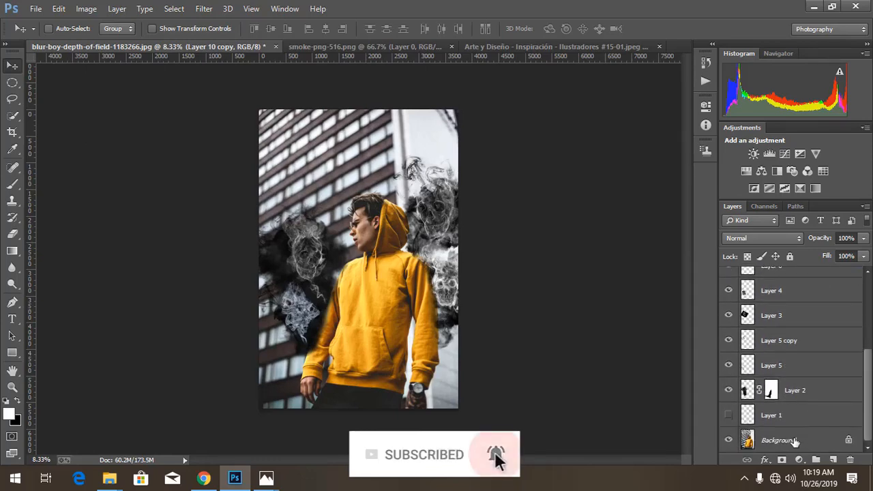
{"action": "left_click", "coordinate": [795, 441]}
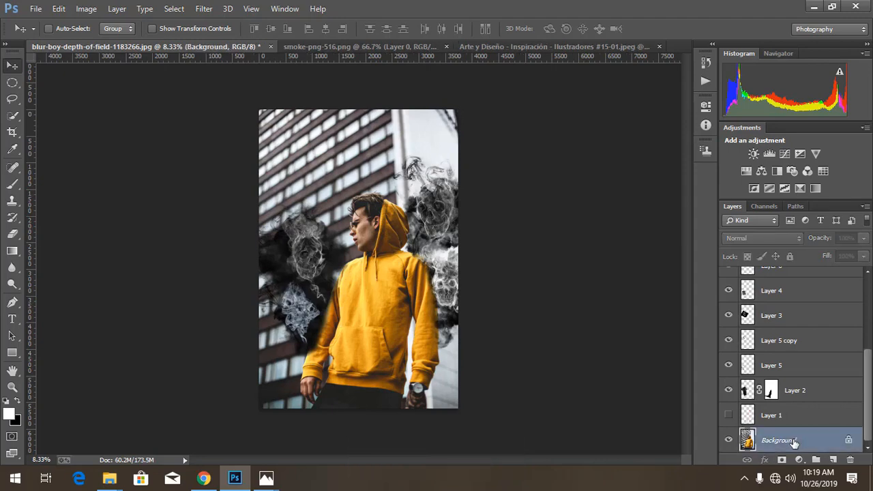
{"action": "left_click", "coordinate": [199, 11]}
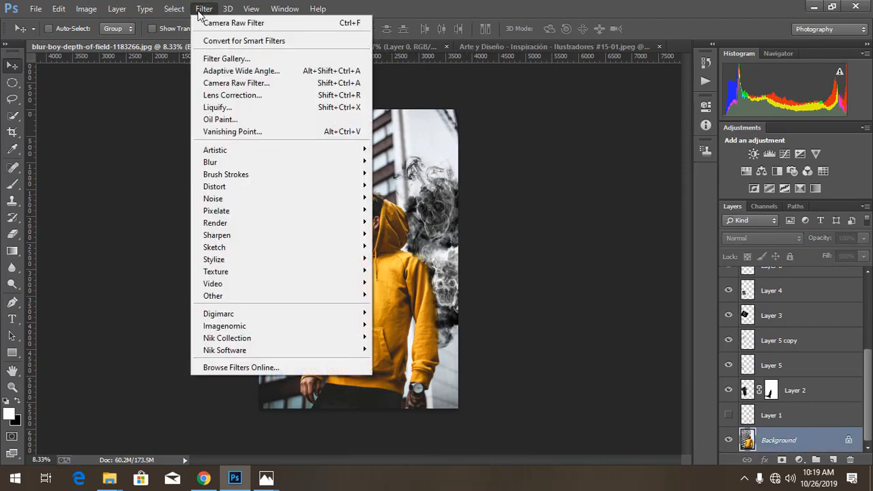
{"action": "left_click", "coordinate": [227, 83]}
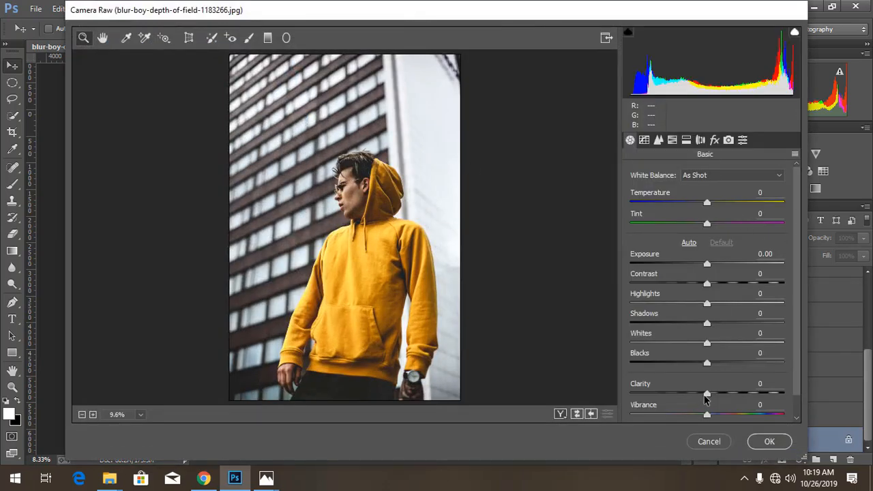
{"action": "left_click_drag", "start_coordinate": [704, 395], "coordinate": [719, 393]}
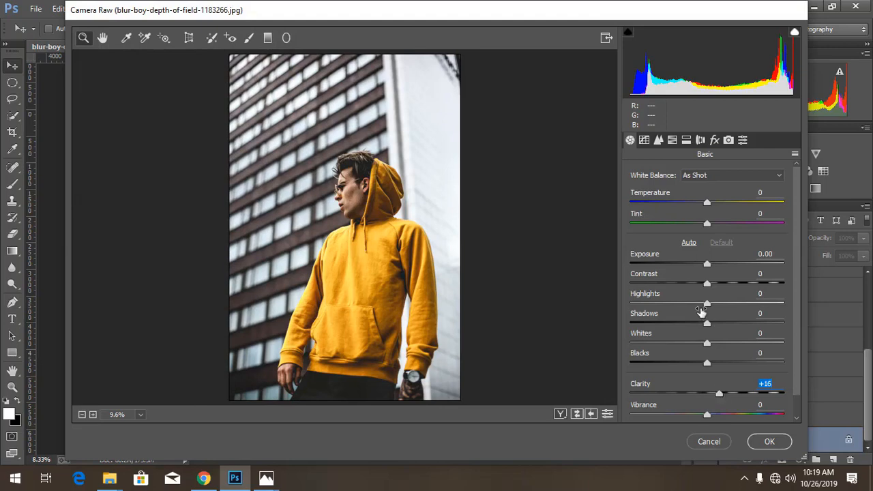
{"action": "left_click_drag", "start_coordinate": [703, 306], "coordinate": [545, 304]}
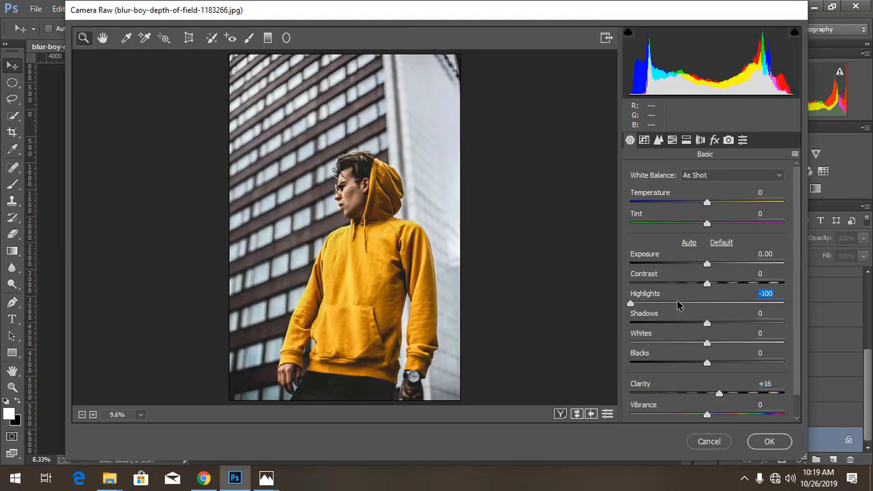
{"action": "mouse_move", "coordinate": [715, 287]}
{"action": "left_mouse_down"}
{"action": "mouse_move", "coordinate": [688, 286]}
{"action": "mouse_move", "coordinate": [699, 288]}
{"action": "left_mouse_up"}
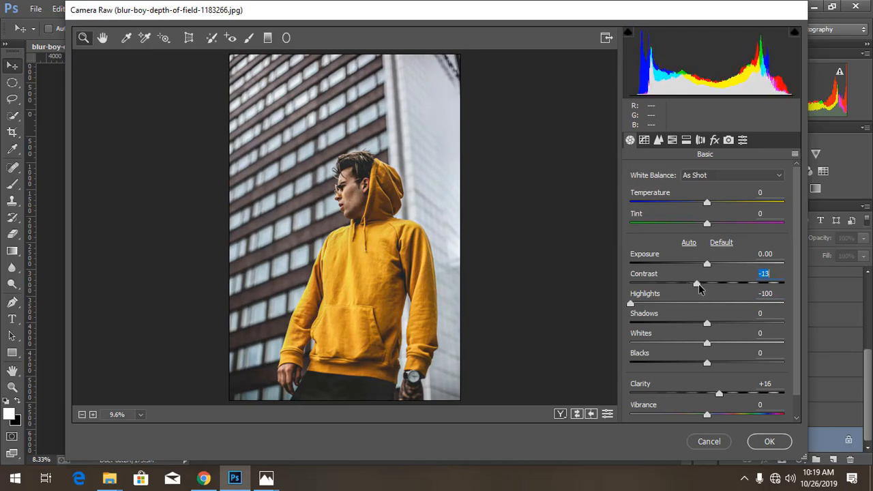
{"action": "left_click_drag", "start_coordinate": [705, 324], "coordinate": [689, 325]}
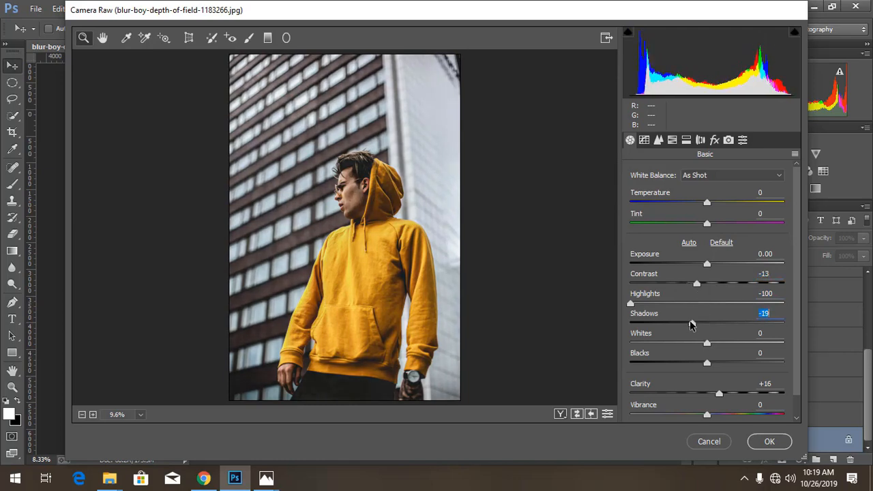
- Raise the Oranges luminance to +23 in the HSL adjustments
{"action": "left_click", "coordinate": [677, 141]}
{"action": "left_click", "coordinate": [709, 191]}
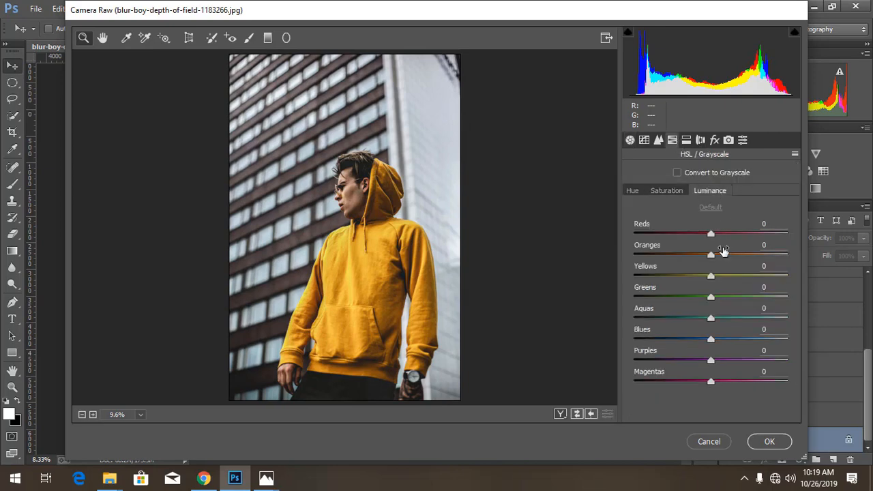
{"action": "left_click_drag", "start_coordinate": [723, 253], "coordinate": [732, 254]}
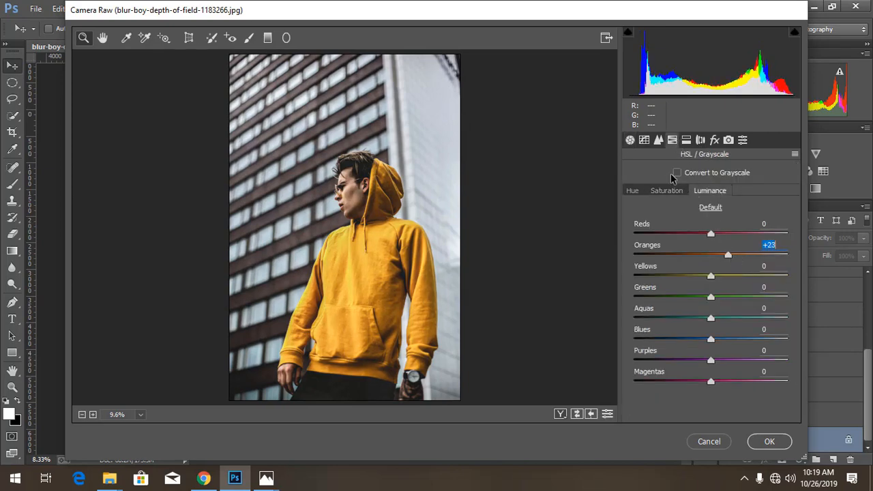
- Set Whites to -47 and add a Highlight Priority post-crop vignette with Amount -41 and Feather 64
{"action": "left_click", "coordinate": [630, 139]}
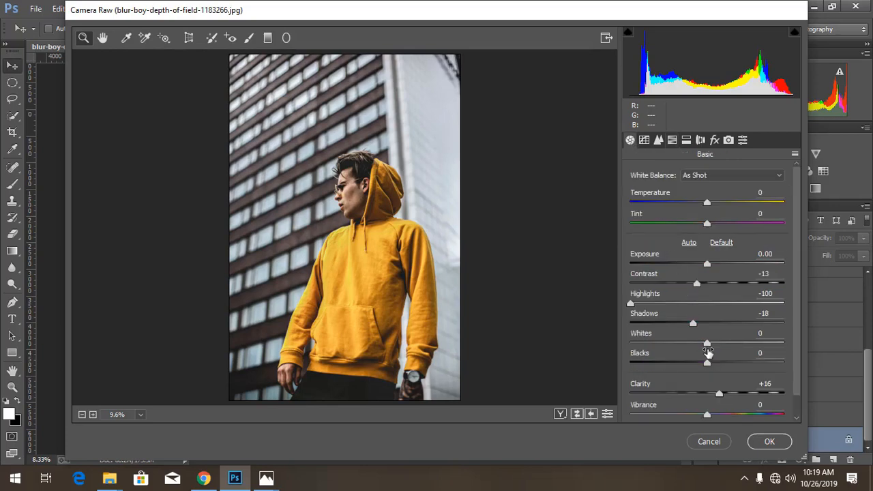
{"action": "left_click_drag", "start_coordinate": [707, 344], "coordinate": [675, 355]}
{"action": "left_click", "coordinate": [714, 139]}
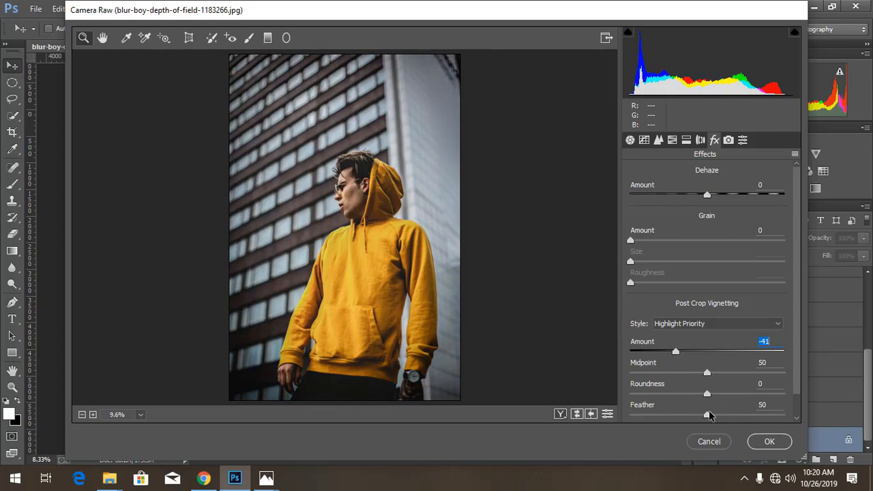
{"action": "left_click_drag", "start_coordinate": [709, 416], "coordinate": [725, 414]}
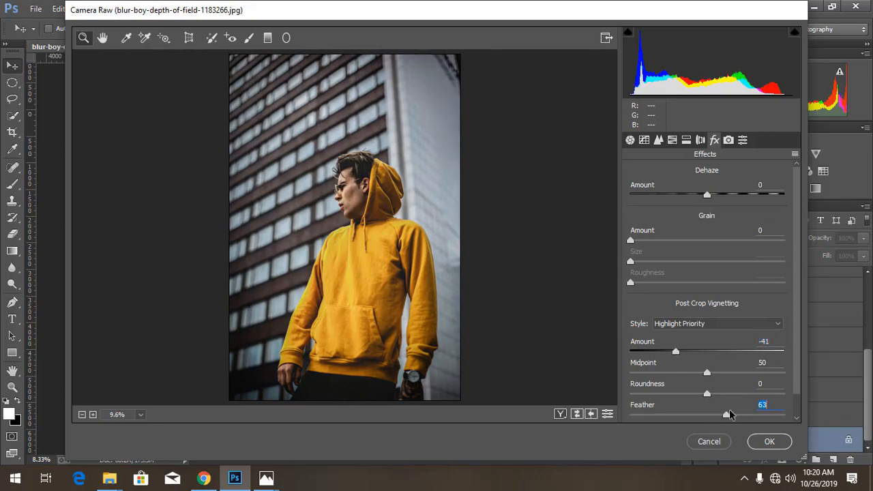
- Draw a slightly tilted graduated filter from below the photo up to the hoodie's chest and set its Exposure to -2.15
{"action": "left_click", "coordinate": [267, 37]}
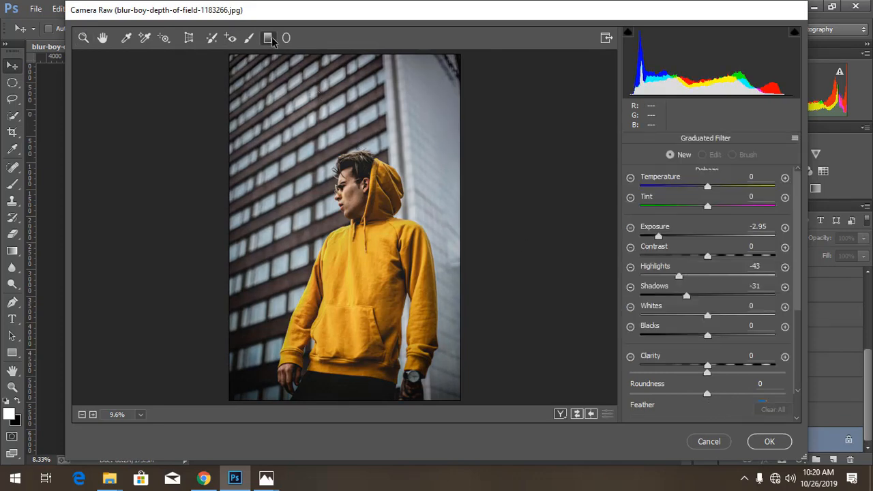
{"action": "scroll", "coordinate": [308, 178], "scroll_direction": "up", "scroll_amount": 2}
{"action": "scroll", "coordinate": [309, 179], "scroll_direction": "down", "scroll_amount": 10}
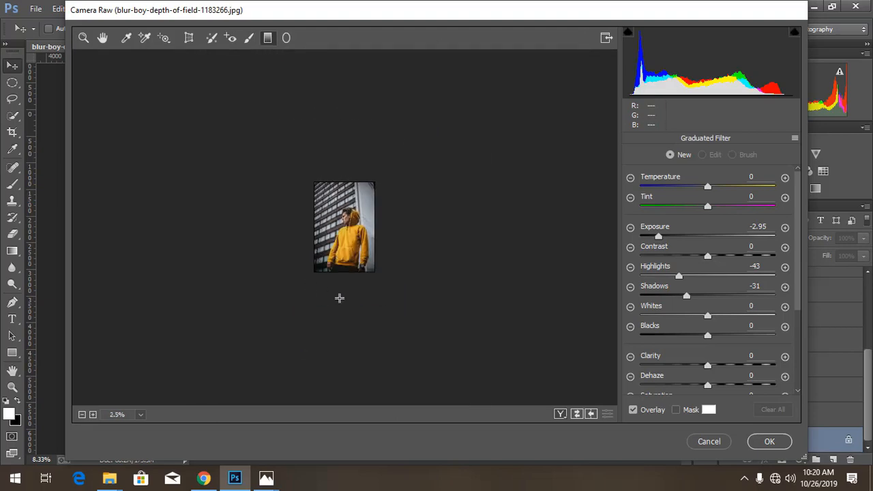
{"action": "left_click_drag", "start_coordinate": [339, 299], "coordinate": [350, 244]}
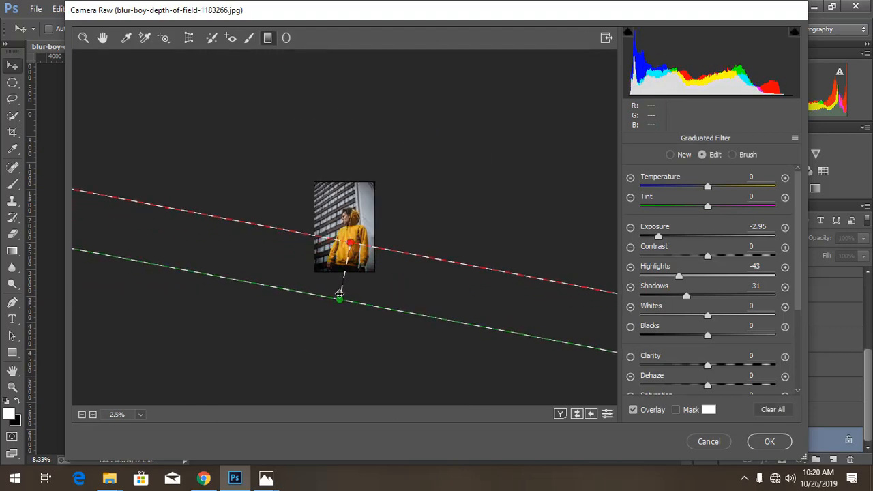
{"action": "scroll", "coordinate": [339, 300], "scroll_direction": "up", "scroll_amount": 3}
{"action": "scroll", "coordinate": [354, 361], "scroll_direction": "down", "scroll_amount": 3}
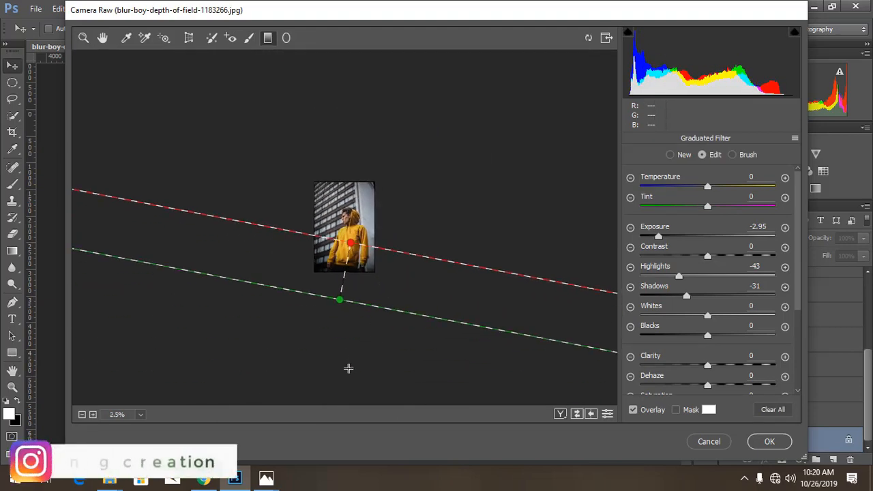
{"action": "left_click_drag", "start_coordinate": [340, 308], "coordinate": [337, 319]}
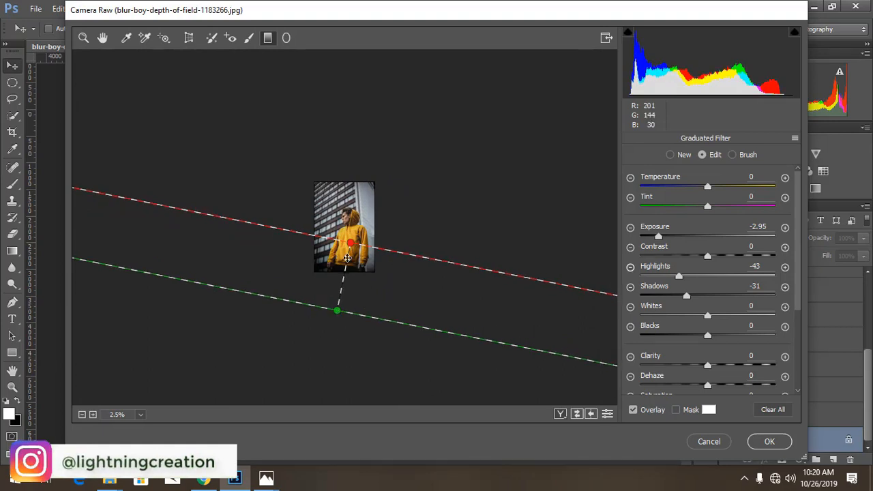
{"action": "left_click_drag", "start_coordinate": [353, 249], "coordinate": [355, 246]}
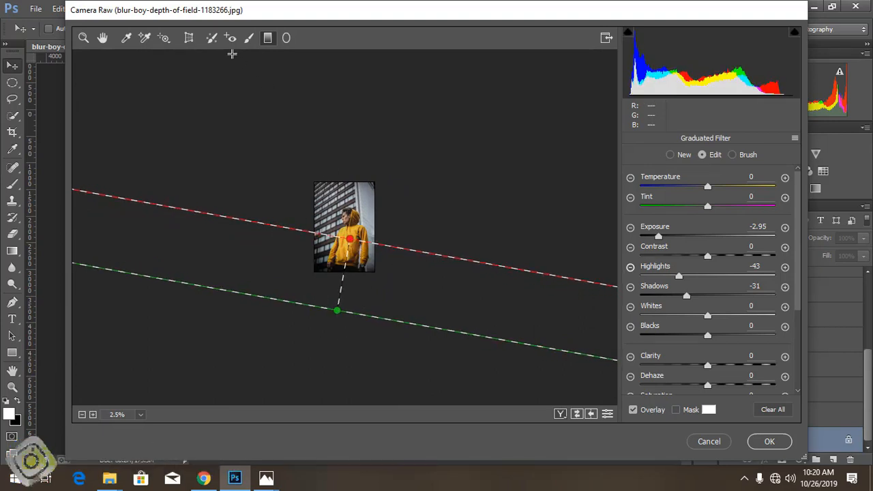
{"action": "scroll", "coordinate": [297, 131], "scroll_direction": "up", "scroll_amount": 1}
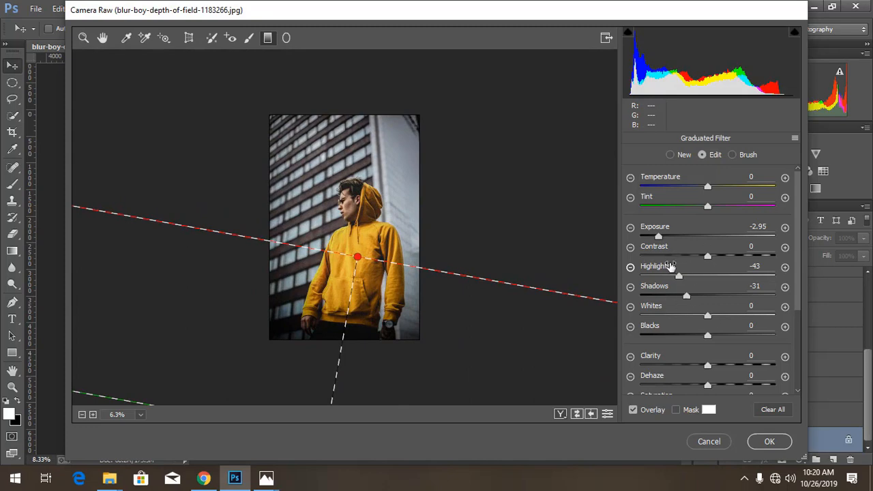
{"action": "left_click_drag", "start_coordinate": [658, 236], "coordinate": [675, 237]}
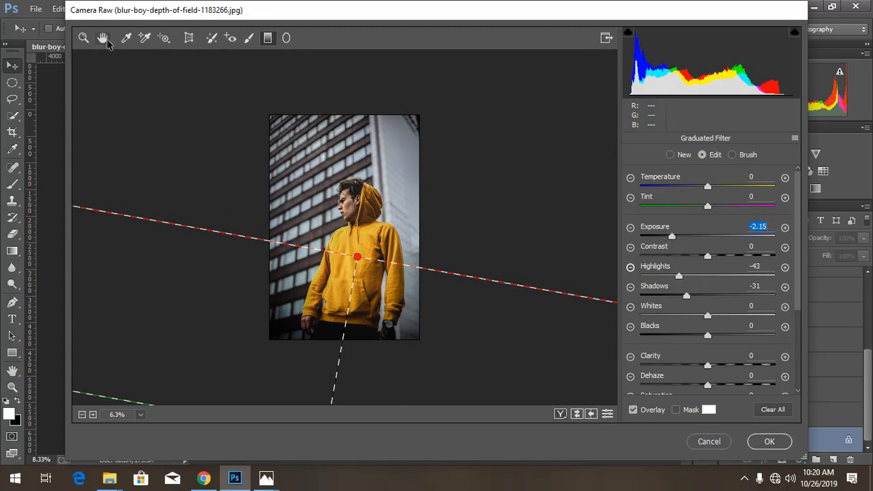
{"action": "left_click", "coordinate": [103, 38]}
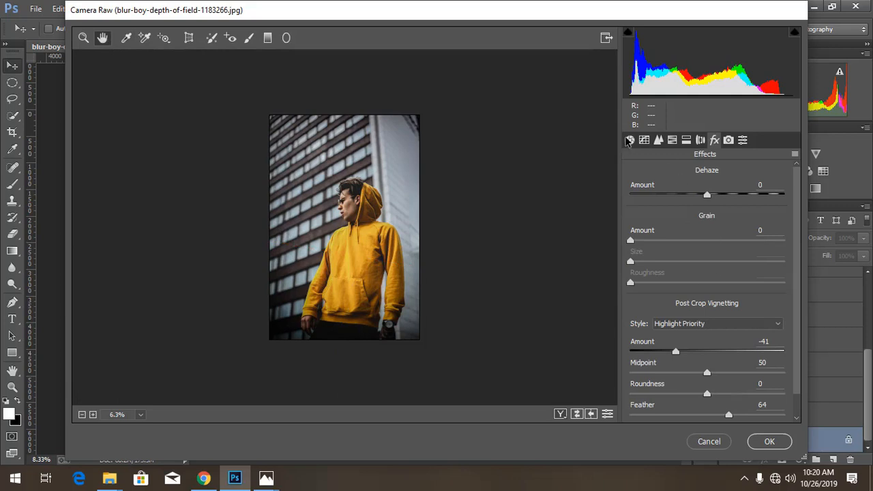
- Set the photo's Temperature to +3 and its Saturation to -12 in the Basic adjustments
{"action": "left_click", "coordinate": [629, 140]}
{"action": "left_click_drag", "start_coordinate": [711, 207], "coordinate": [709, 206]}
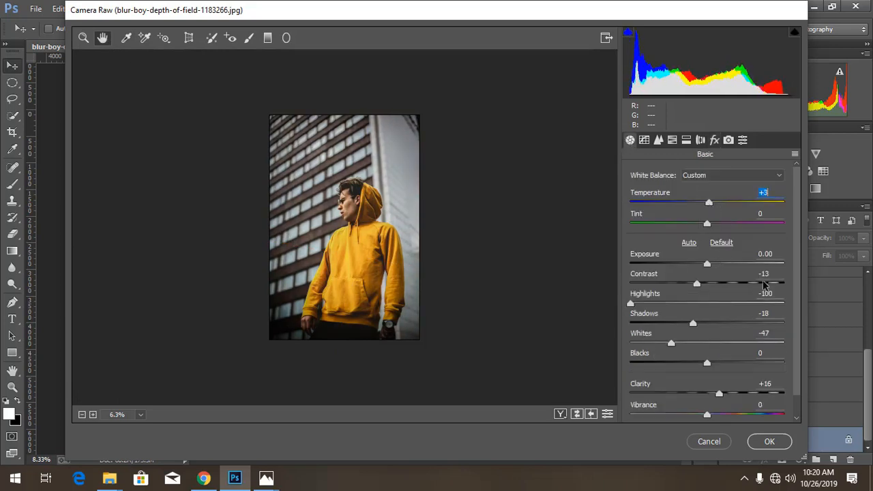
{"action": "scroll", "coordinate": [793, 331], "scroll_direction": "down", "scroll_amount": 1}
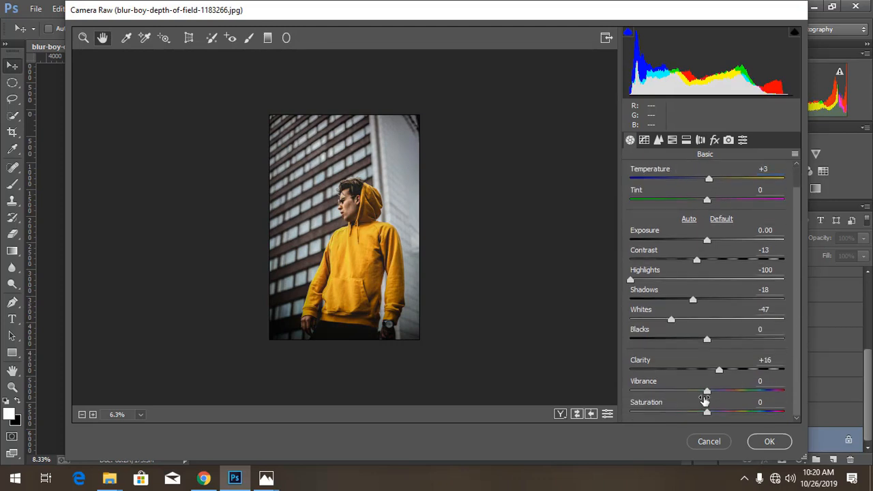
{"action": "mouse_move", "coordinate": [708, 413]}
{"action": "left_mouse_down"}
{"action": "mouse_move", "coordinate": [688, 413]}
{"action": "mouse_move", "coordinate": [696, 413]}
{"action": "left_mouse_up"}
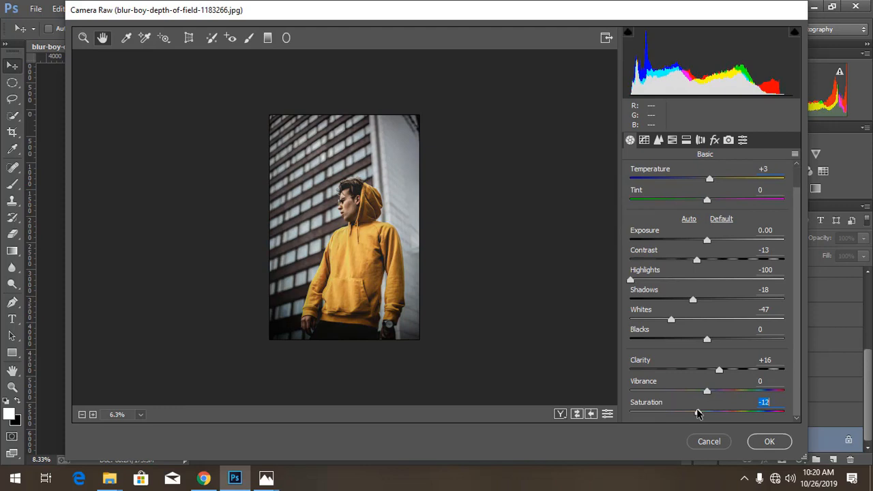
- Set Clarity to +28, Contrast to +8 and Whites to -100 in the photo's Basic adjustments
{"action": "left_click_drag", "start_coordinate": [718, 368], "coordinate": [728, 368]}
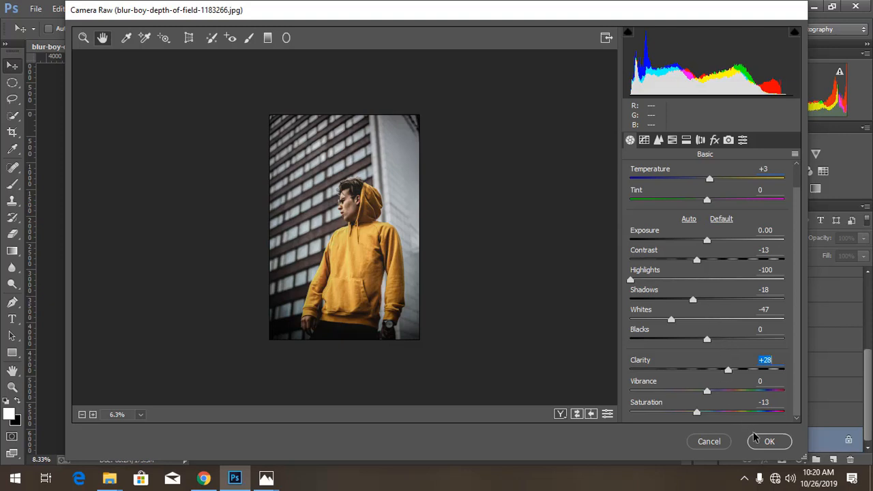
{"action": "mouse_move", "coordinate": [699, 259]}
{"action": "left_mouse_down"}
{"action": "mouse_move", "coordinate": [718, 263]}
{"action": "mouse_move", "coordinate": [707, 265]}
{"action": "left_mouse_up"}
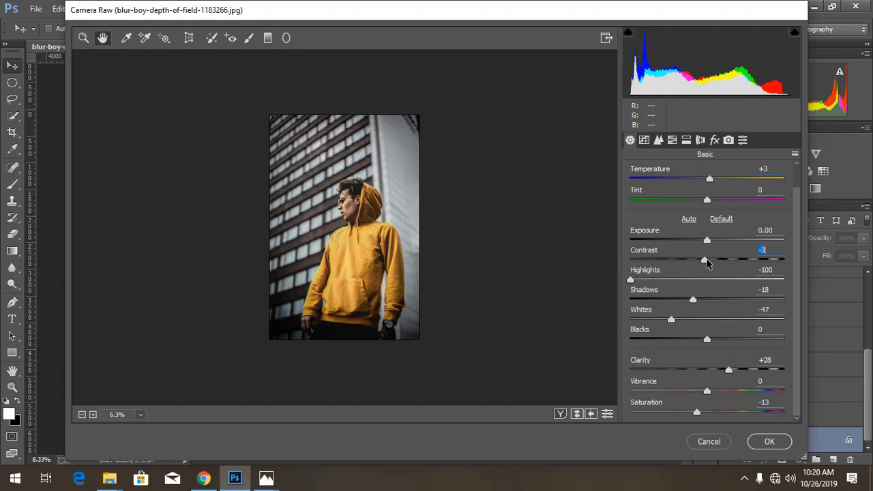
{"action": "left_click_drag", "start_coordinate": [676, 325], "coordinate": [579, 326]}
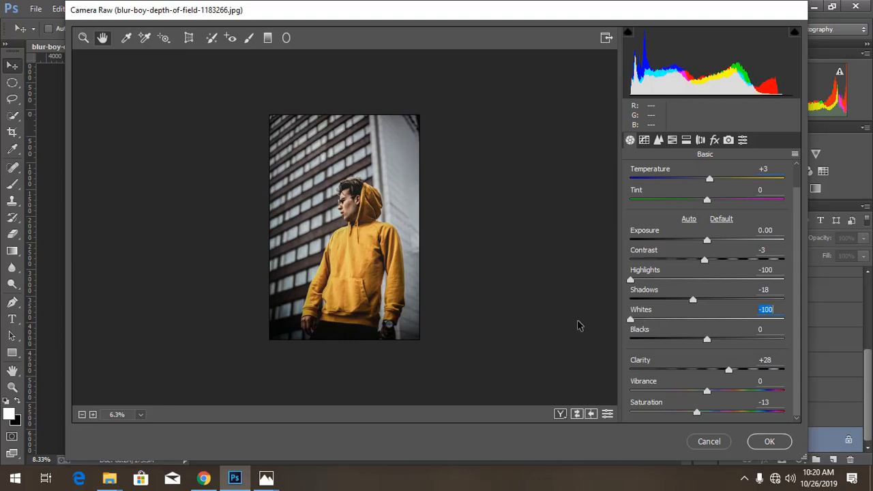
{"action": "left_click_drag", "start_coordinate": [706, 264], "coordinate": [715, 264]}
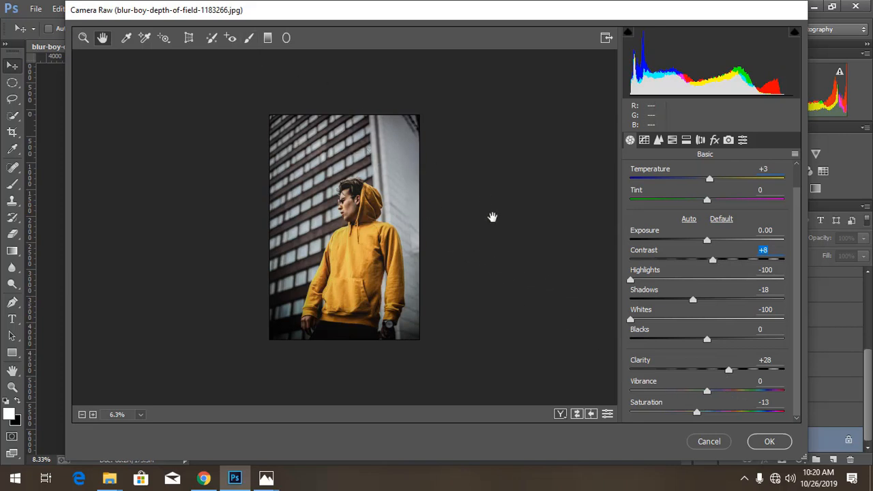
- Draw a near-horizontal graduated filter from outside the photo's right edge to the hoodie's left shoulder area and set its Exposure to -1.25
{"action": "left_click", "coordinate": [267, 37]}
{"action": "left_click_drag", "start_coordinate": [441, 223], "coordinate": [465, 234]}
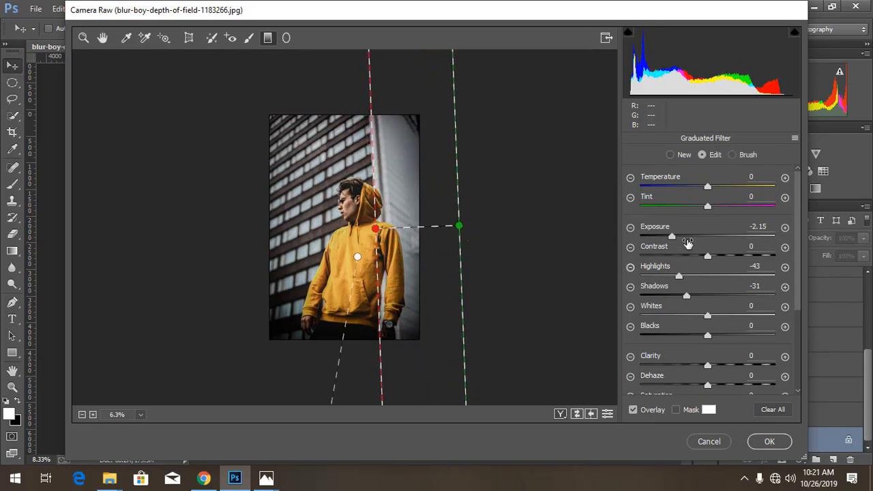
{"action": "left_click", "coordinate": [686, 236]}
{"action": "left_click_drag", "start_coordinate": [375, 228], "coordinate": [341, 230]}
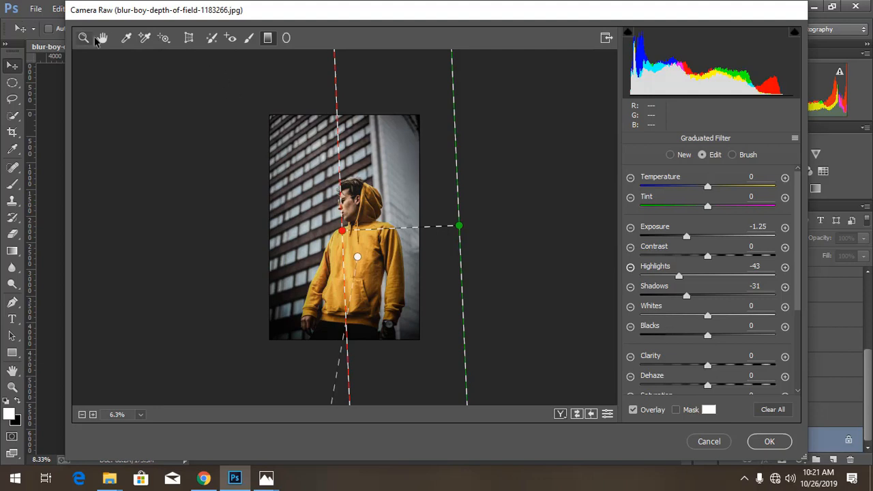
{"action": "left_click", "coordinate": [102, 38]}
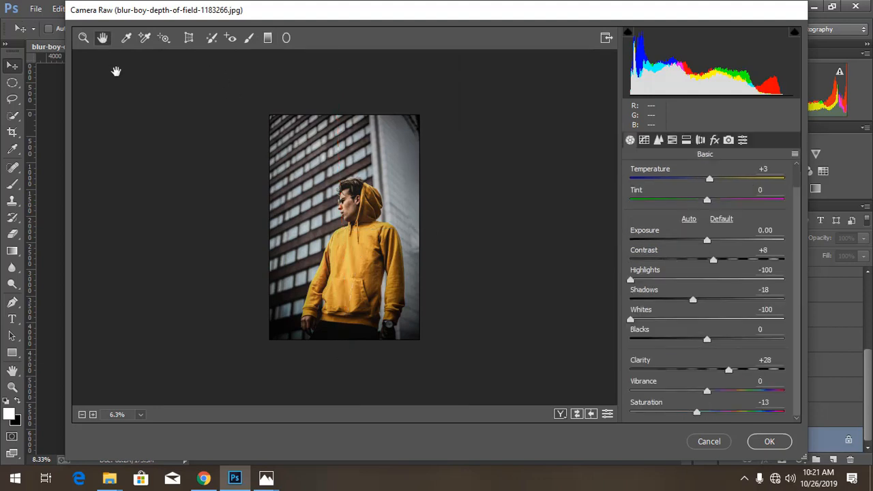
- Lower the Yellows saturation slightly in the HSL adjustments and apply the Camera Raw filter
{"action": "left_click", "coordinate": [672, 142]}
{"action": "left_click", "coordinate": [665, 191]}
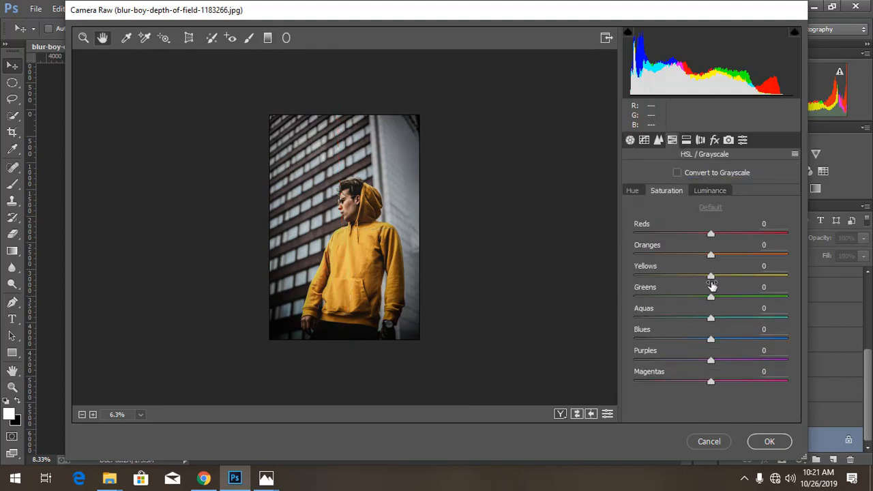
{"action": "left_click_drag", "start_coordinate": [711, 278], "coordinate": [706, 281]}
{"action": "left_click", "coordinate": [767, 441]}
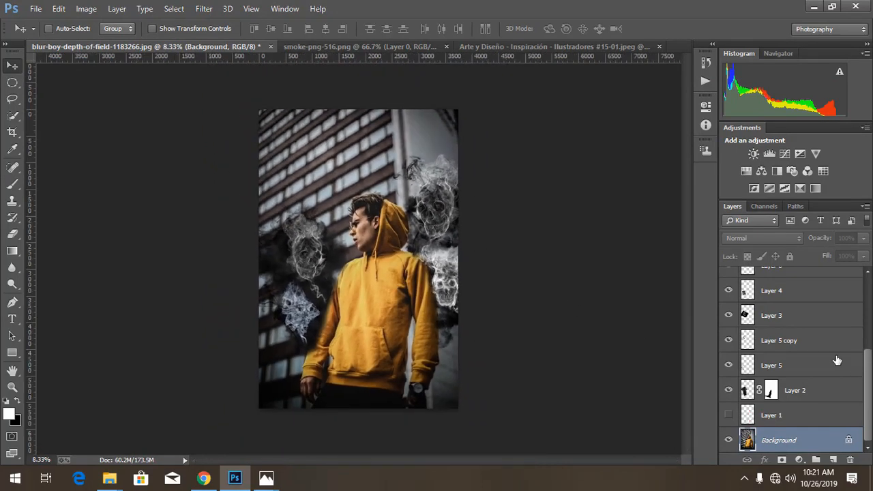
- Make Layer 1 with the red sketch lines visible and move it to the top of the layer stack
{"action": "key", "text": "ctrl+minus"}
{"action": "scroll", "coordinate": [866, 385], "scroll_direction": "up", "scroll_amount": 4}
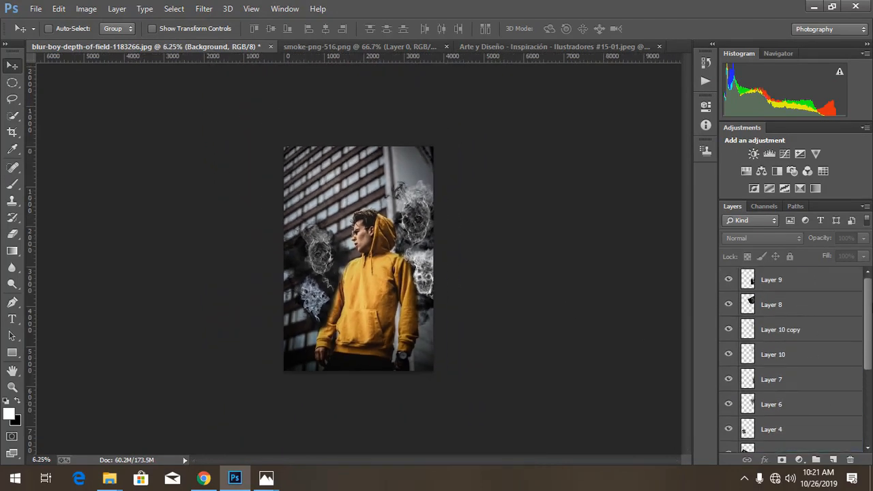
{"action": "left_click", "coordinate": [789, 285]}
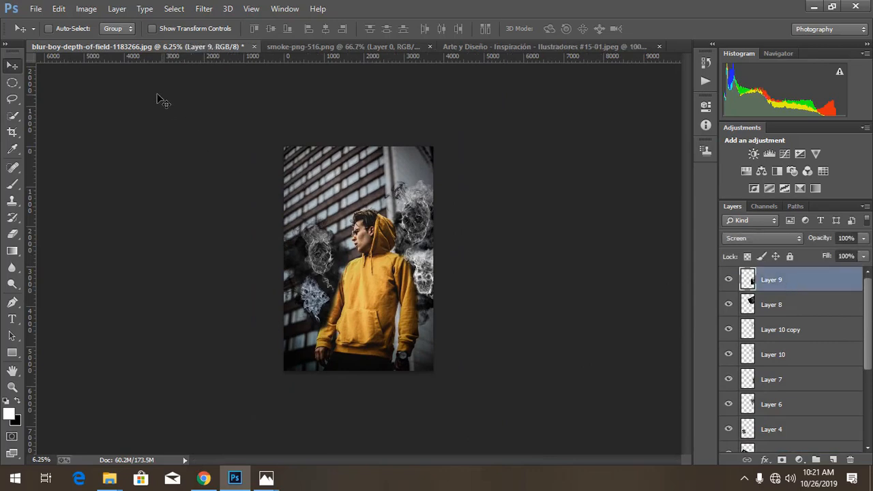
{"action": "left_click", "coordinate": [31, 9]}
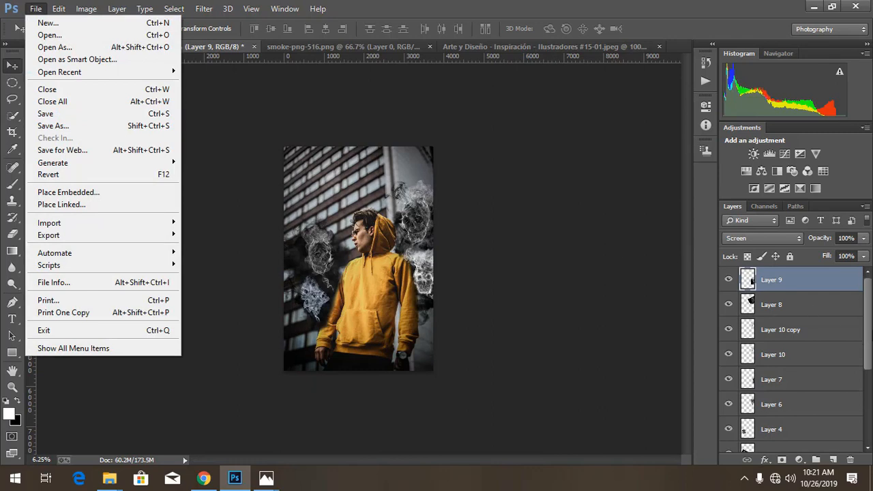
{"action": "left_click_drag", "start_coordinate": [867, 339], "coordinate": [857, 421]}
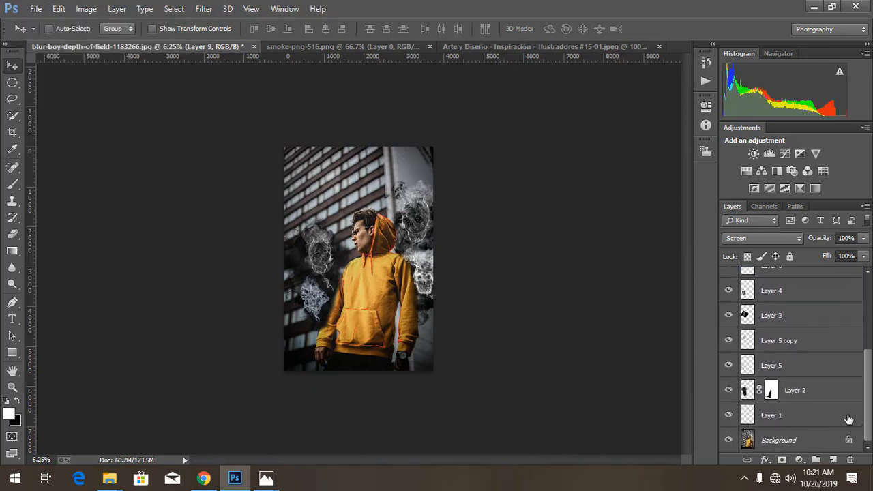
{"action": "left_click_drag", "start_coordinate": [848, 418], "coordinate": [831, 272]}
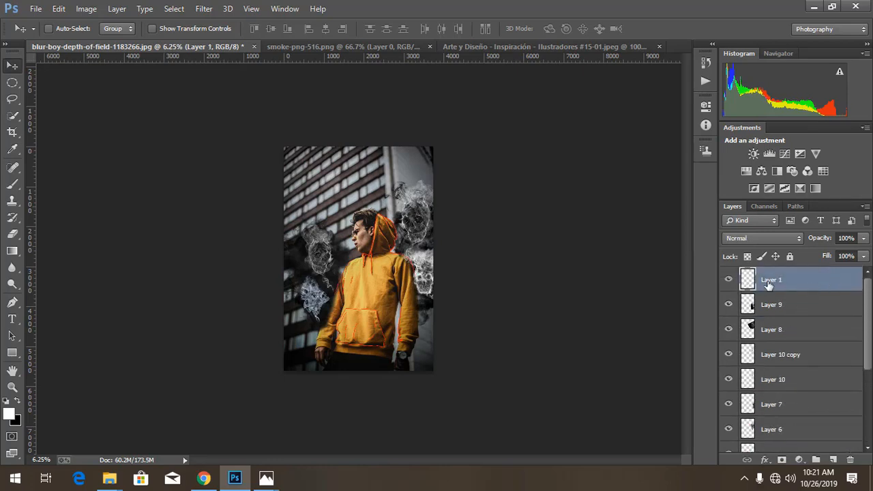
- Open the orange burst image light.jpg from the Downloads folder
{"action": "key", "text": "ctrl+plus"}
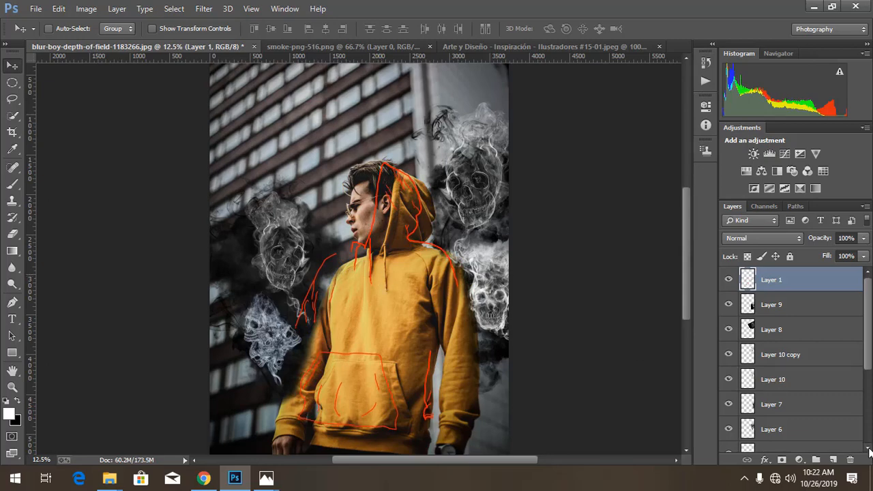
{"action": "key", "text": "ctrl+minus"}
{"action": "key", "text": "ctrl+plus"}
{"action": "key", "text": "ctrl+minus"}
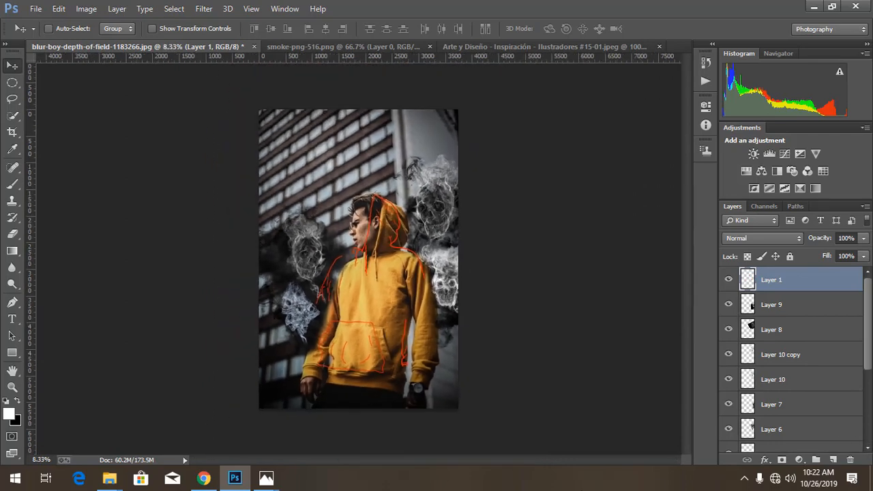
{"action": "left_click", "coordinate": [34, 9]}
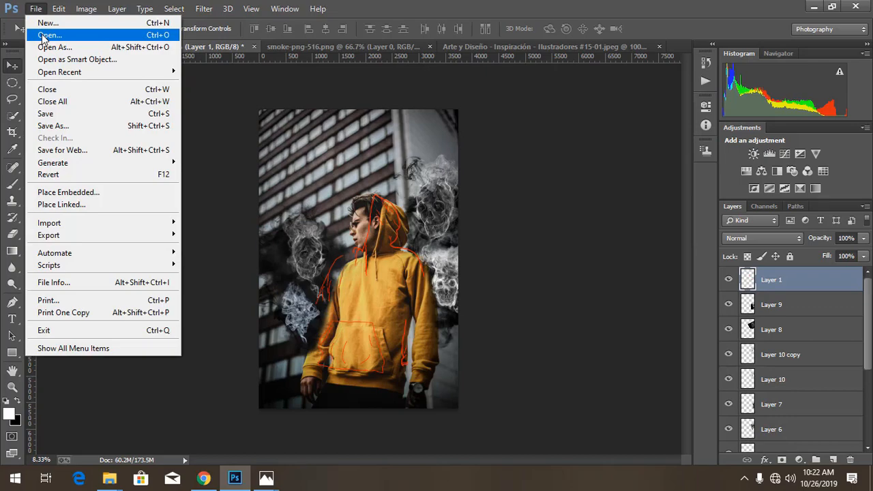
{"action": "left_click", "coordinate": [42, 38]}
{"action": "scroll", "coordinate": [207, 186], "scroll_direction": "down", "scroll_amount": 5}
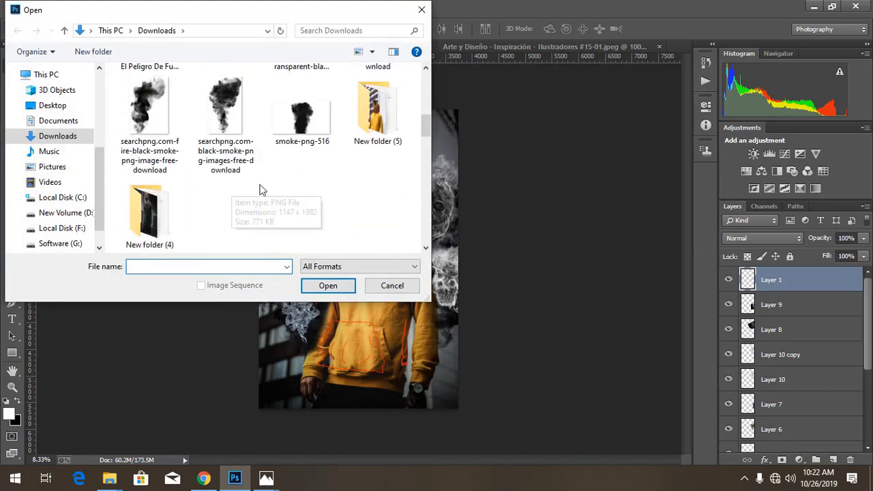
{"action": "scroll", "coordinate": [185, 176], "scroll_direction": "up", "scroll_amount": 5}
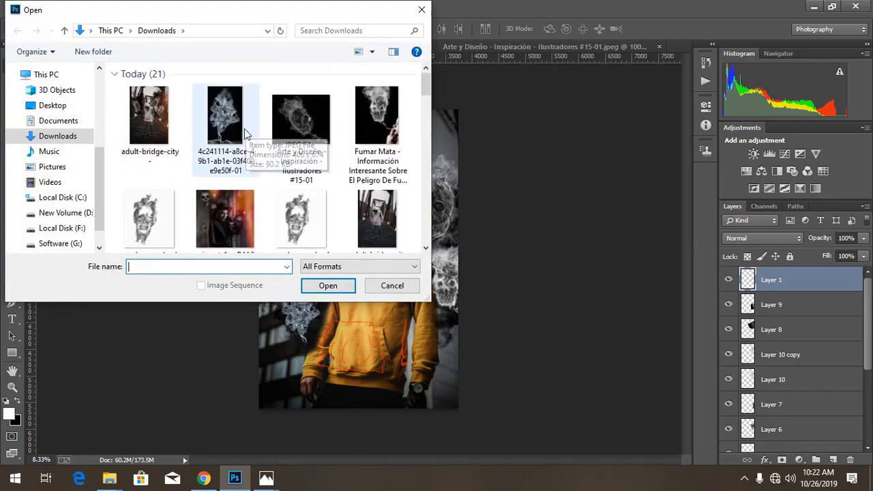
{"action": "scroll", "coordinate": [205, 181], "scroll_direction": "down", "scroll_amount": 15}
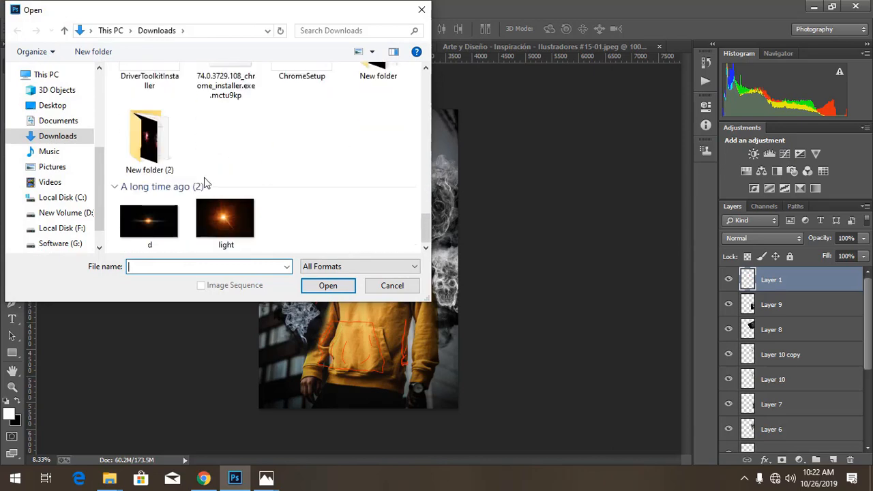
{"action": "double_click", "coordinate": [215, 216]}
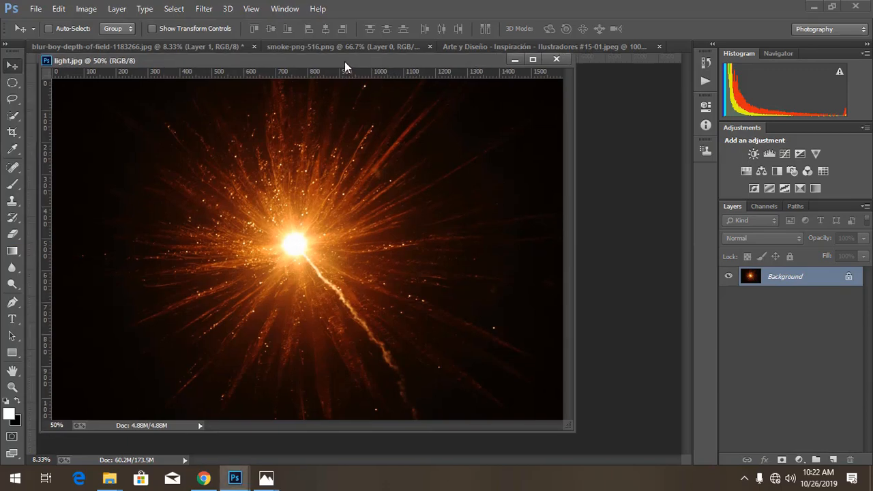
- Copy the orange burst image into the hoodie composite as a new layer and close light.jpg
{"action": "left_click_drag", "start_coordinate": [344, 61], "coordinate": [596, 58]}
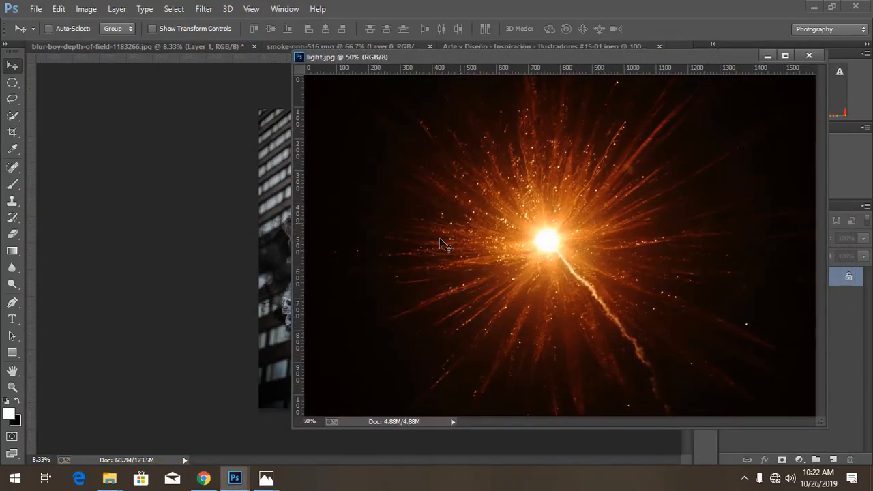
{"action": "left_click_drag", "start_coordinate": [275, 243], "coordinate": [276, 244]}
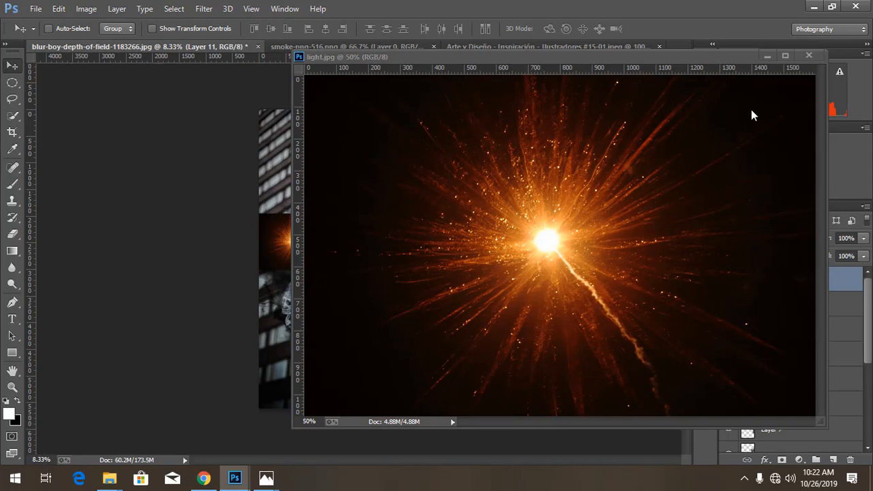
{"action": "left_click", "coordinate": [807, 55]}
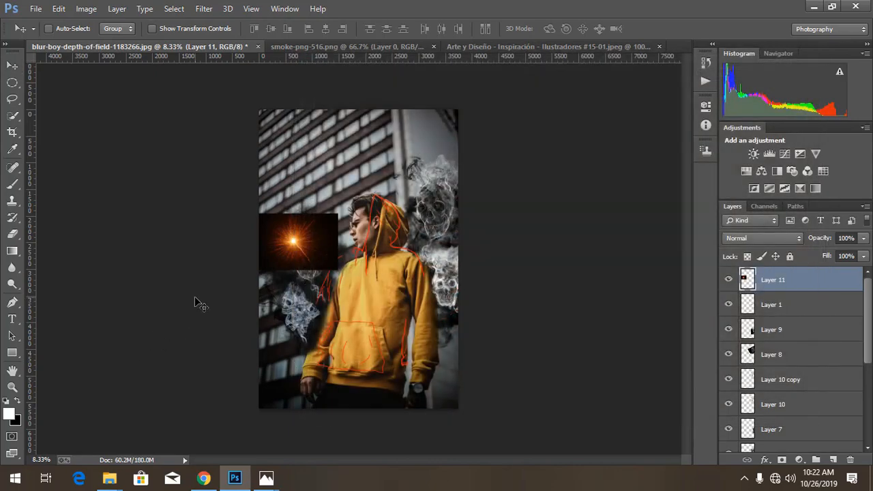
- Scale the orange burst to about 397% with its centre beyond the photo's left edge
{"action": "key", "text": "ctrl+t"}
{"action": "left_click_drag", "start_coordinate": [337, 214], "coordinate": [419, 156]}
{"action": "left_click_drag", "start_coordinate": [340, 286], "coordinate": [282, 272]}
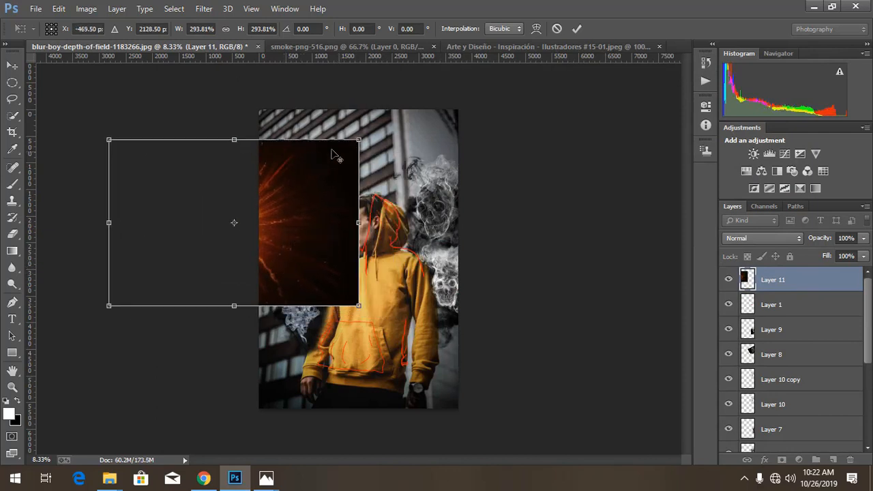
{"action": "left_click_drag", "start_coordinate": [357, 139], "coordinate": [403, 110]}
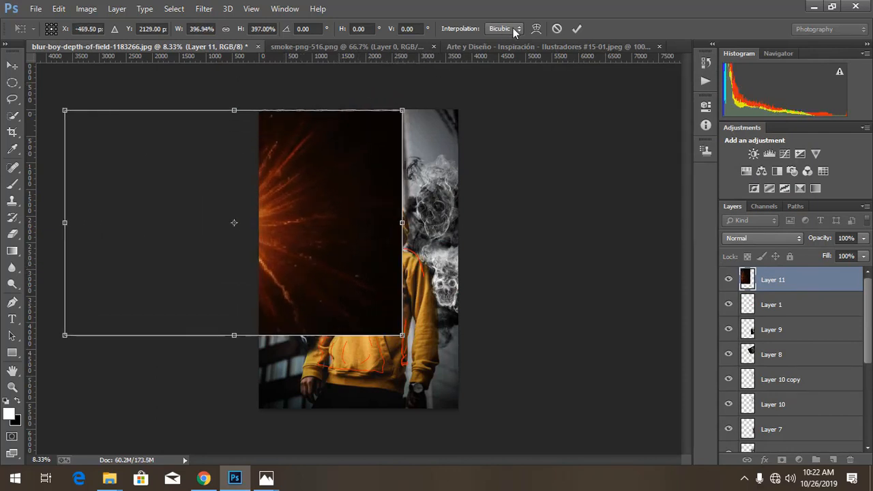
{"action": "left_click", "coordinate": [578, 29]}
- Set the orange burst layer's blend mode to Screen and apply a Gaussian Blur with a 188.9-pixel radius
{"action": "left_click", "coordinate": [743, 238]}
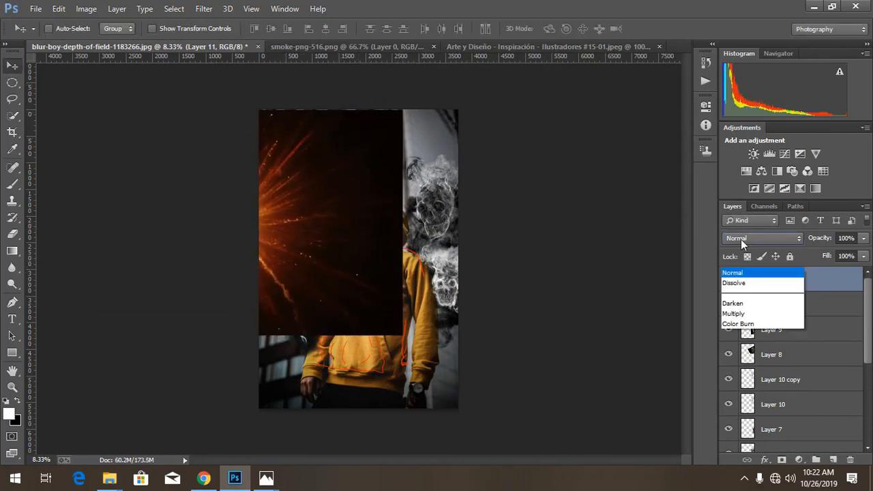
{"action": "left_click", "coordinate": [732, 109]}
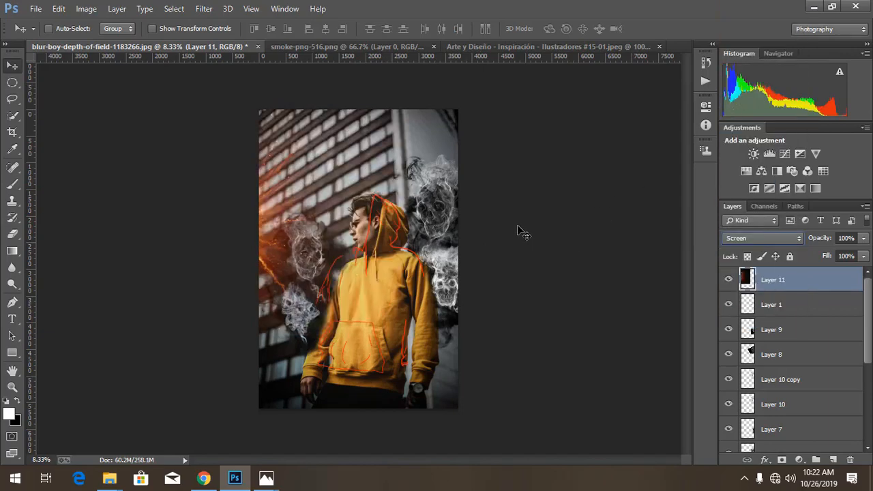
{"action": "left_click", "coordinate": [202, 9]}
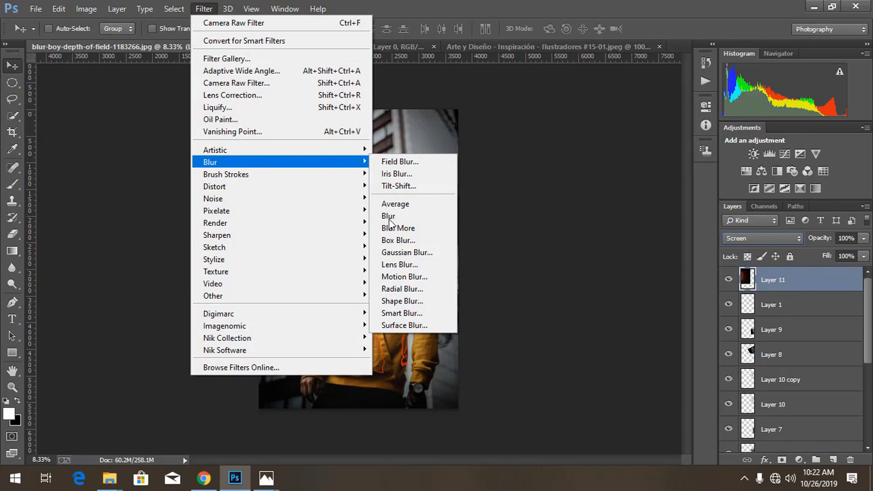
{"action": "left_click", "coordinate": [406, 252]}
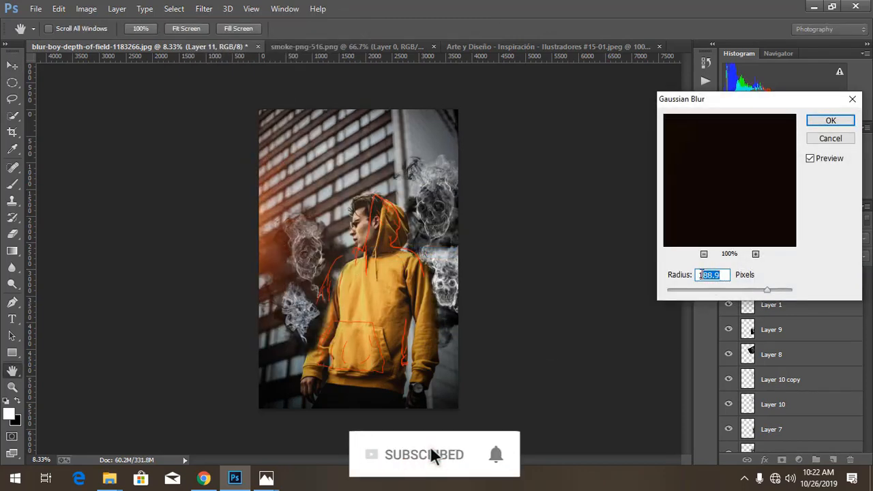
{"action": "left_click", "coordinate": [841, 127]}
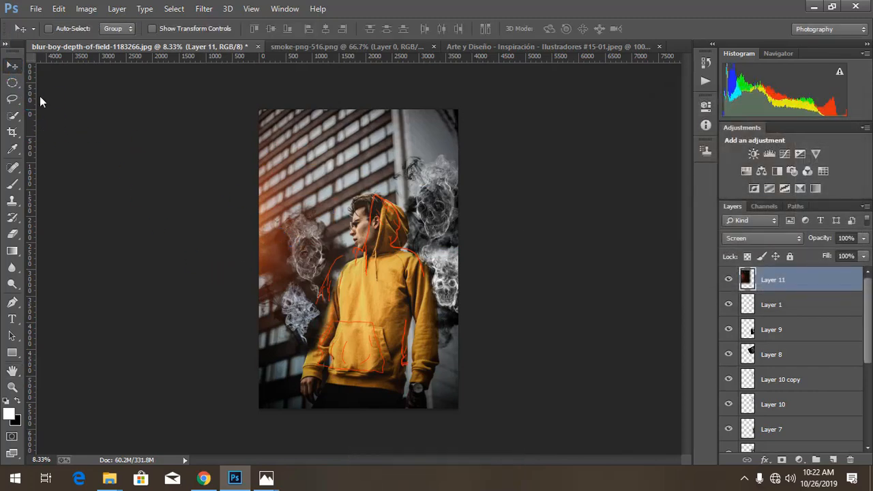
- Reposition the blurred orange light so it glows from the photo's upper left and duplicate its layer
{"action": "left_click_drag", "start_coordinate": [270, 231], "coordinate": [256, 262]}
{"action": "key", "text": "ctrl+j"}
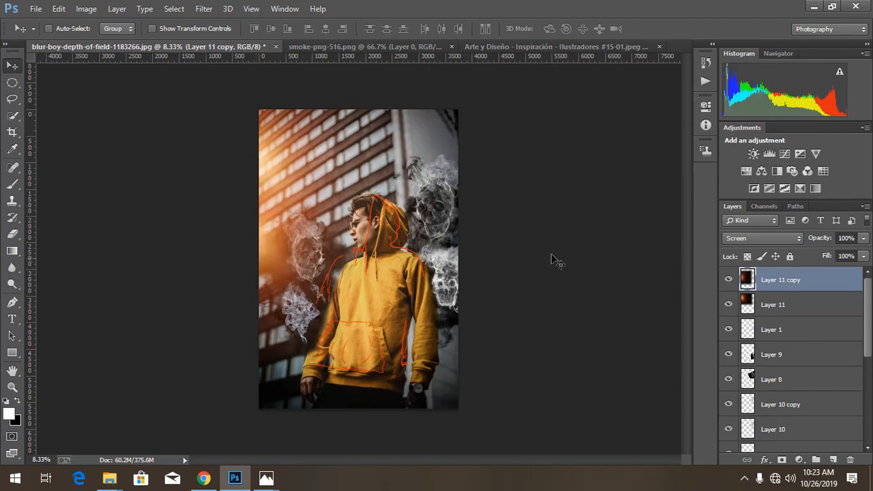
- Set the opacity of the duplicated orange light layer to 69%
{"action": "left_click", "coordinate": [862, 242]}
{"action": "left_click_drag", "start_coordinate": [858, 256], "coordinate": [845, 255]}
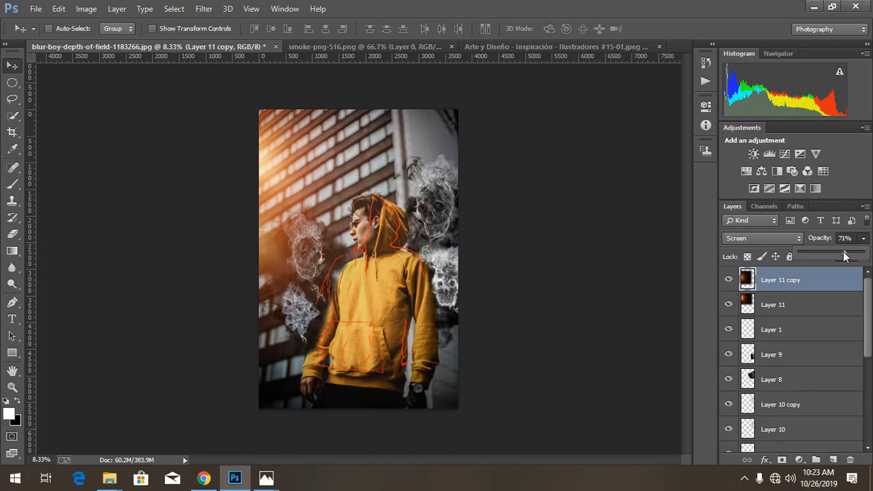
{"action": "left_click", "coordinate": [796, 282]}
{"action": "key", "text": "ctrl+plus"}
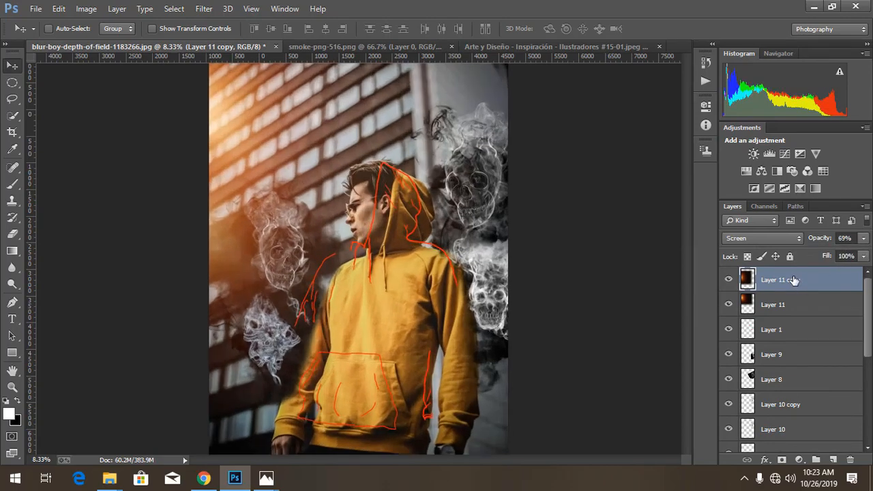
{"action": "key", "text": "ctrl+minus"}
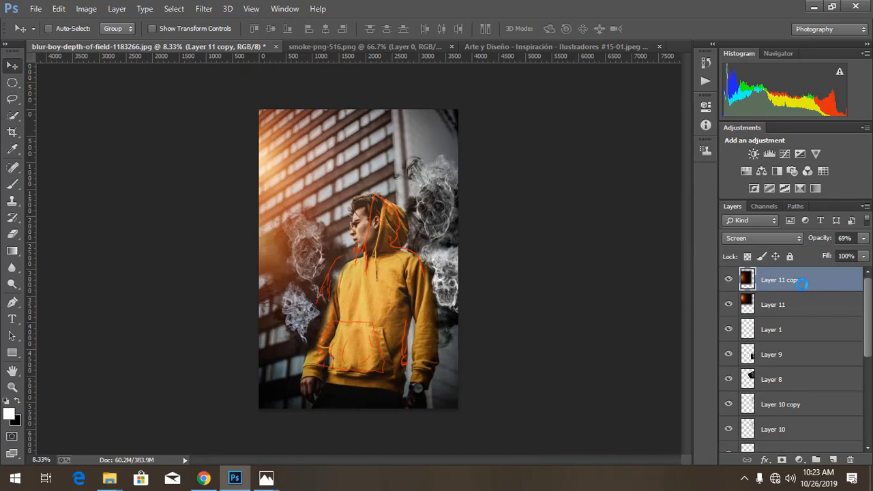
- Stamp all visible layers into a new merged layer at the top of the layer stack
{"action": "key", "text": "ctrl+plus"}
{"action": "key", "text": "ctrl+plus"}
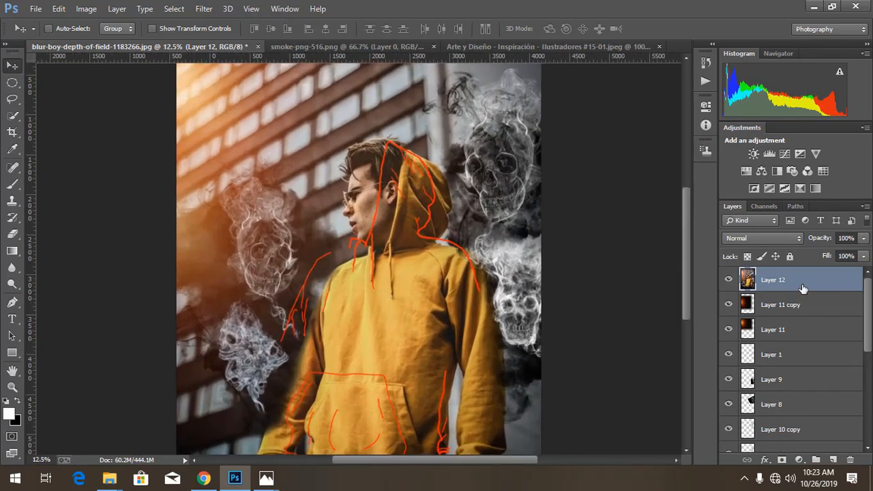
{"action": "key", "text": "ctrl+minus"}
{"action": "key", "text": "ctrl+minus"}
{"action": "key", "text": "ctrl+plus"}
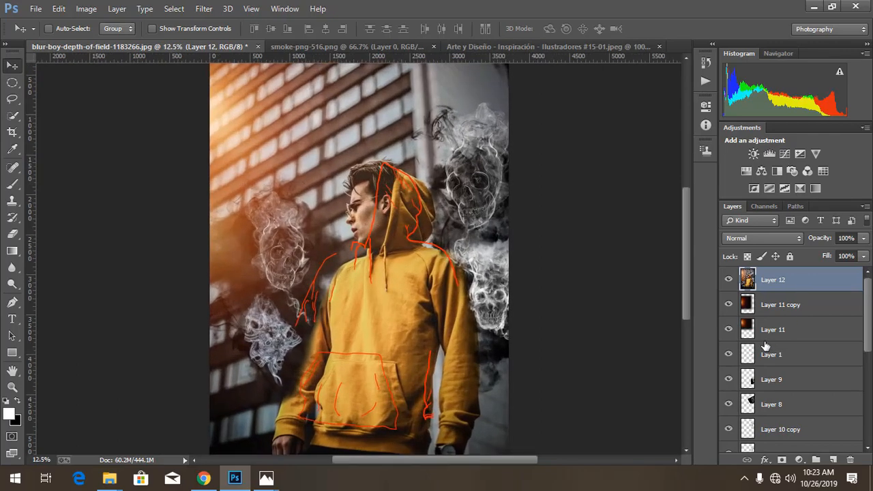
{"action": "left_click_drag", "start_coordinate": [382, 244], "coordinate": [389, 195]}
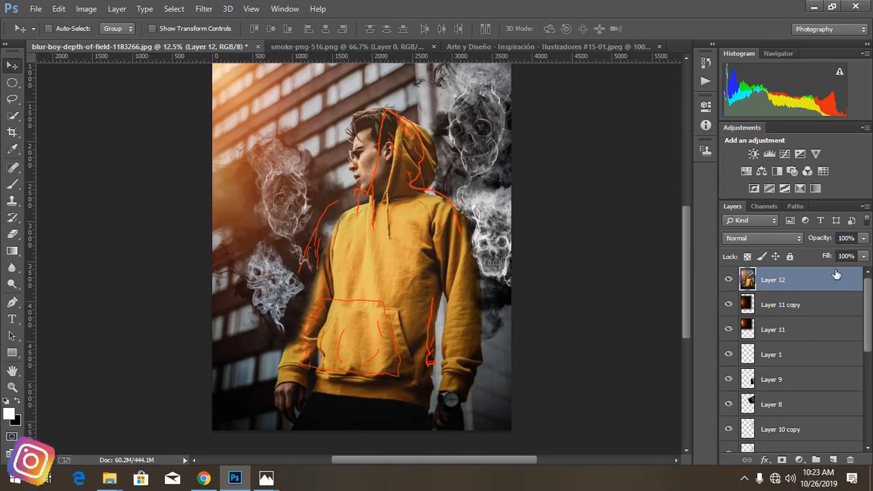
- Add a Curves adjustment layer above the merged layer and slightly raise the midpoint of its RGB curve to brighten the midtones
{"action": "left_click", "coordinate": [798, 460]}
{"action": "left_click", "coordinate": [781, 259]}
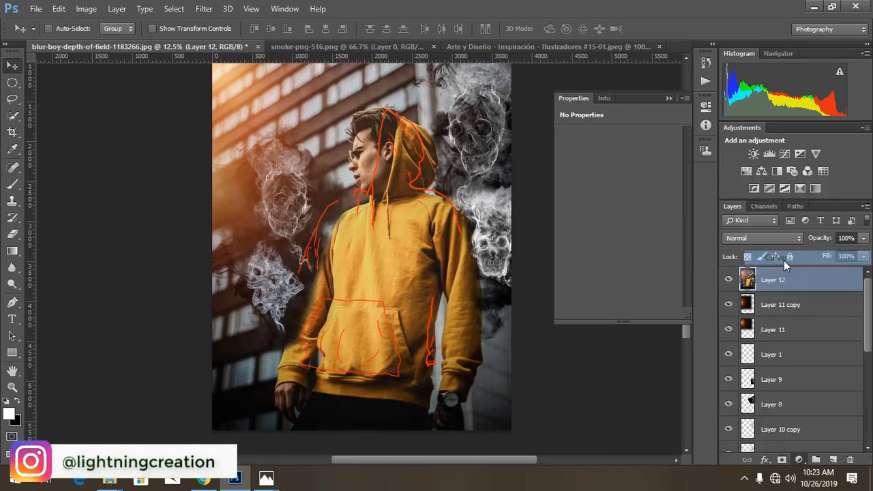
{"action": "left_click_drag", "start_coordinate": [632, 199], "coordinate": [628, 203]}
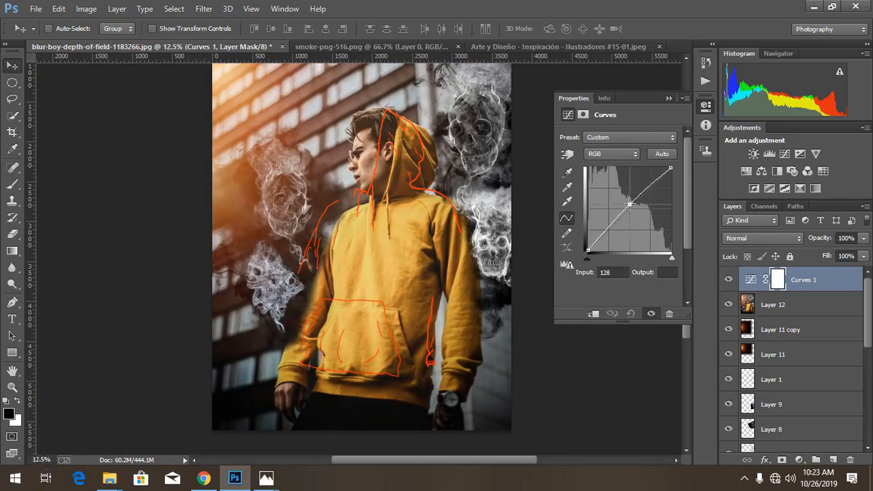
{"action": "left_click", "coordinate": [668, 98]}
{"action": "key", "text": "ctrl+minus"}
{"action": "key", "text": "ctrl+plus"}
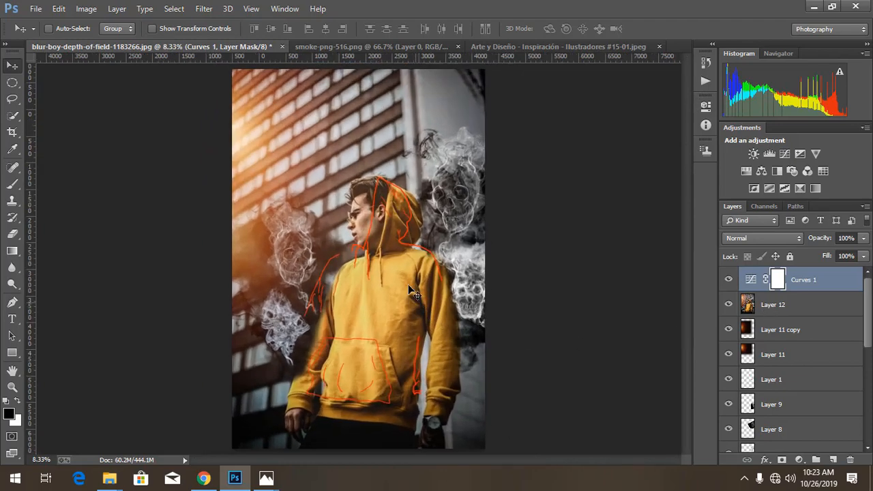
{"action": "left_click_drag", "start_coordinate": [402, 291], "coordinate": [405, 248]}
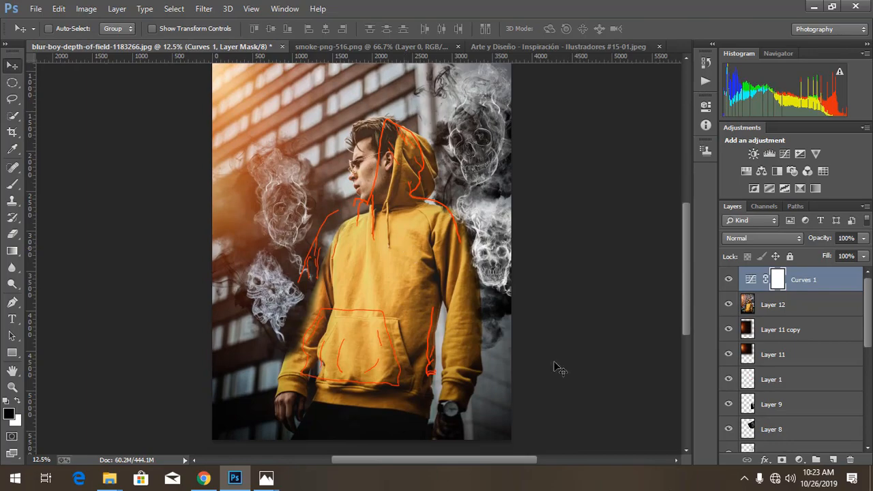